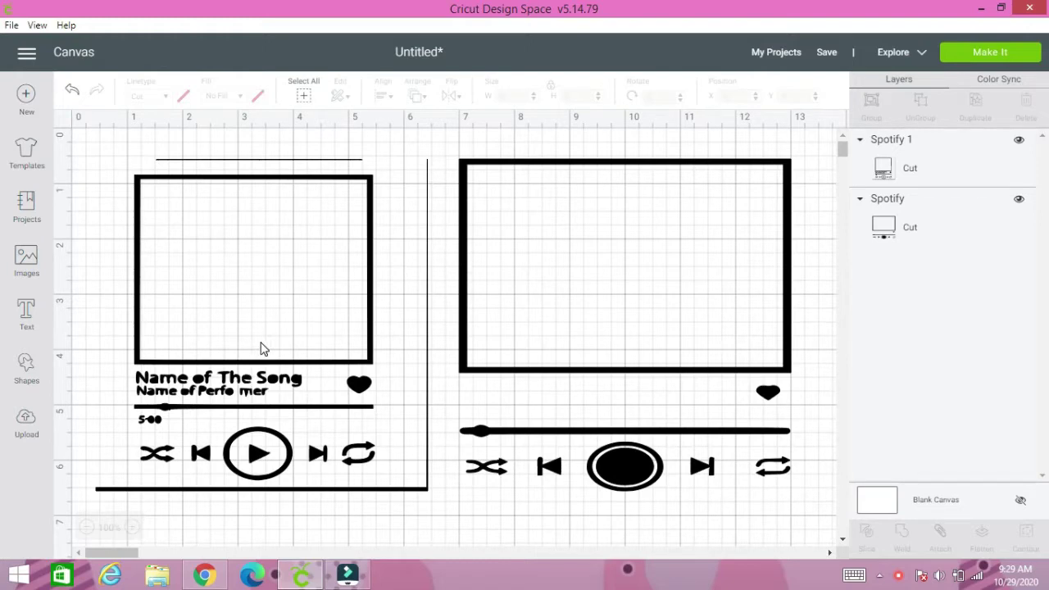
# Move the left Spotify player design up and stretch it taller
pyautogui.click(361, 317)
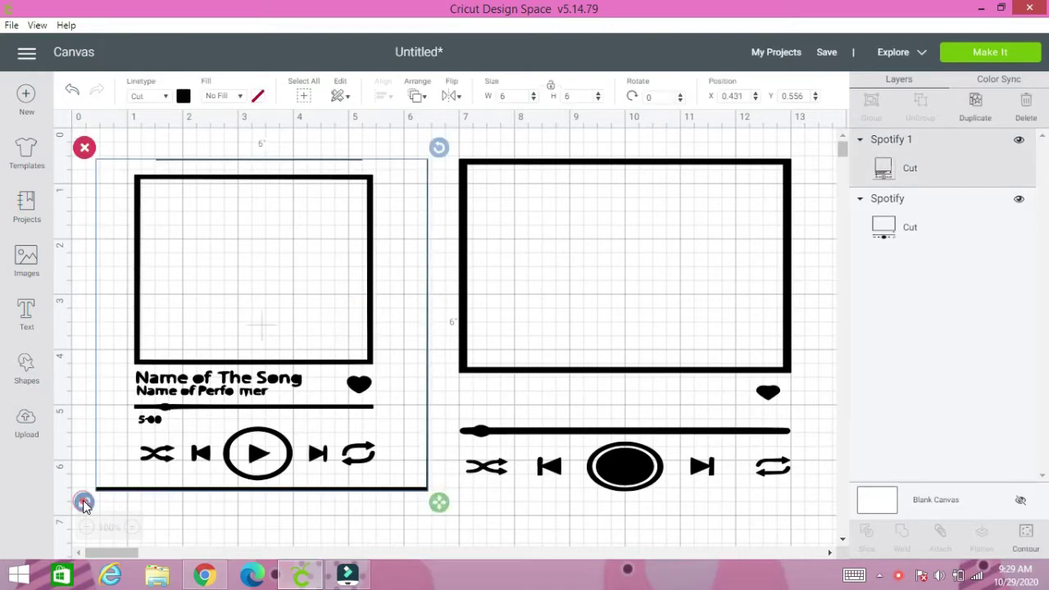
pyautogui.moveTo(248, 437); pyautogui.dragTo(245, 410)
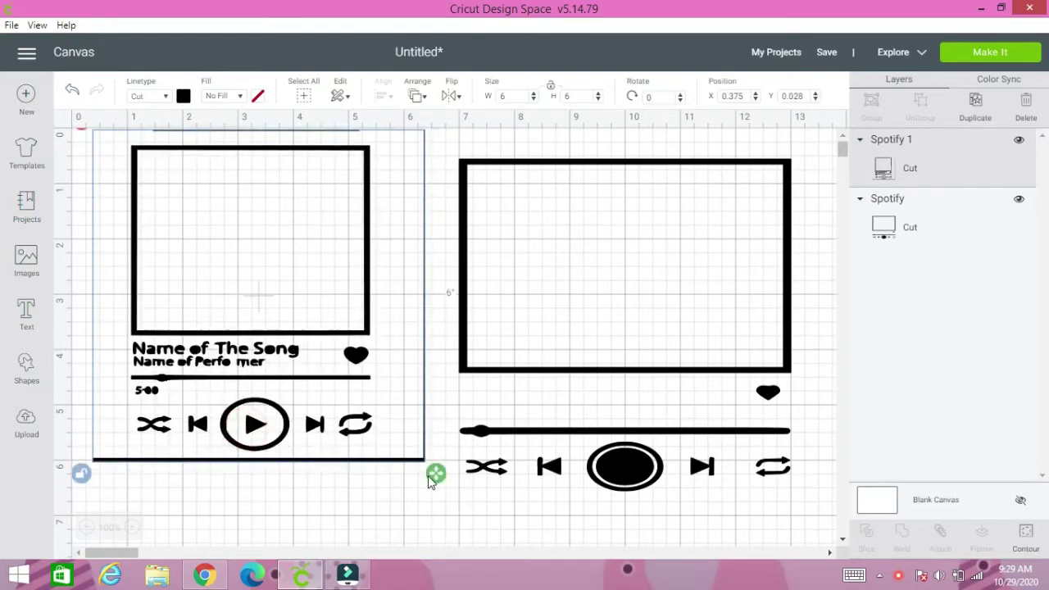
pyautogui.moveTo(428, 494); pyautogui.dragTo(431, 533)
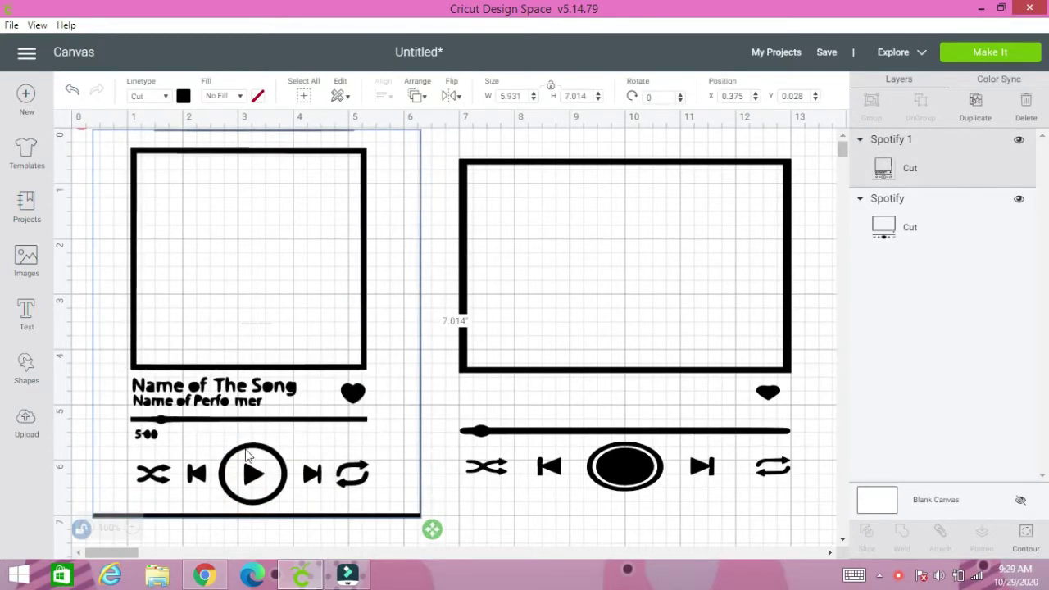
# Move the right Spotify player up slightly and stretch it taller with proportions unlocked
pyautogui.click(619, 337)
pyautogui.moveTo(569, 359); pyautogui.dragTo(564, 340)
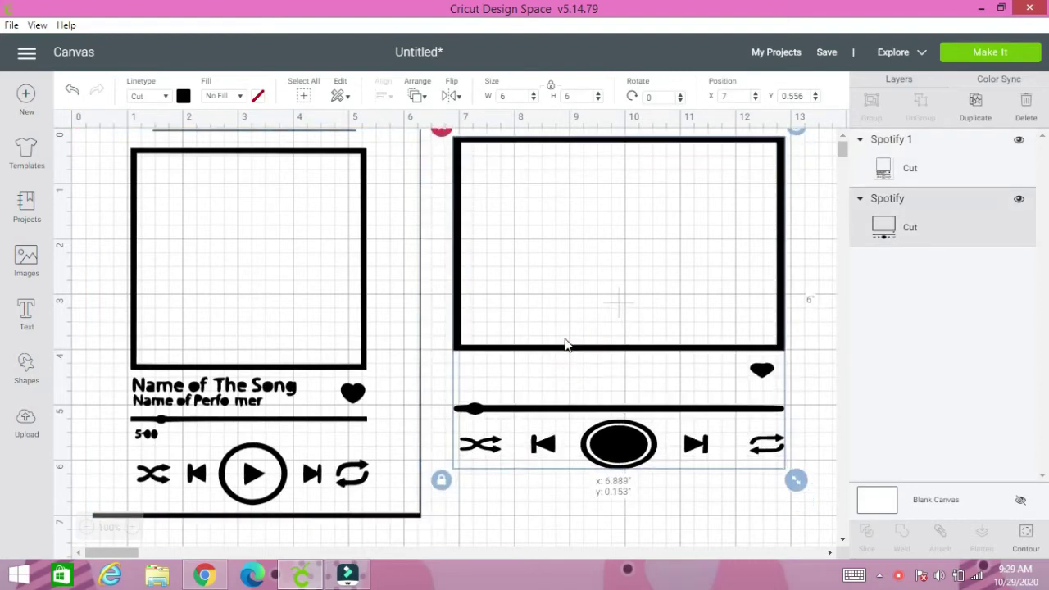
pyautogui.click(441, 479)
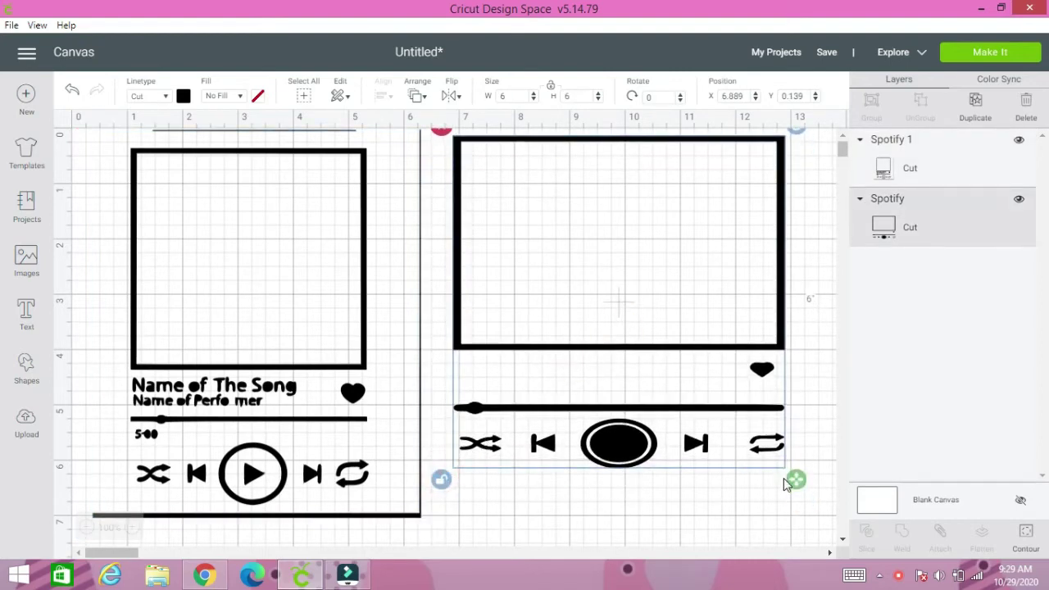
pyautogui.moveTo(796, 481); pyautogui.dragTo(800, 531)
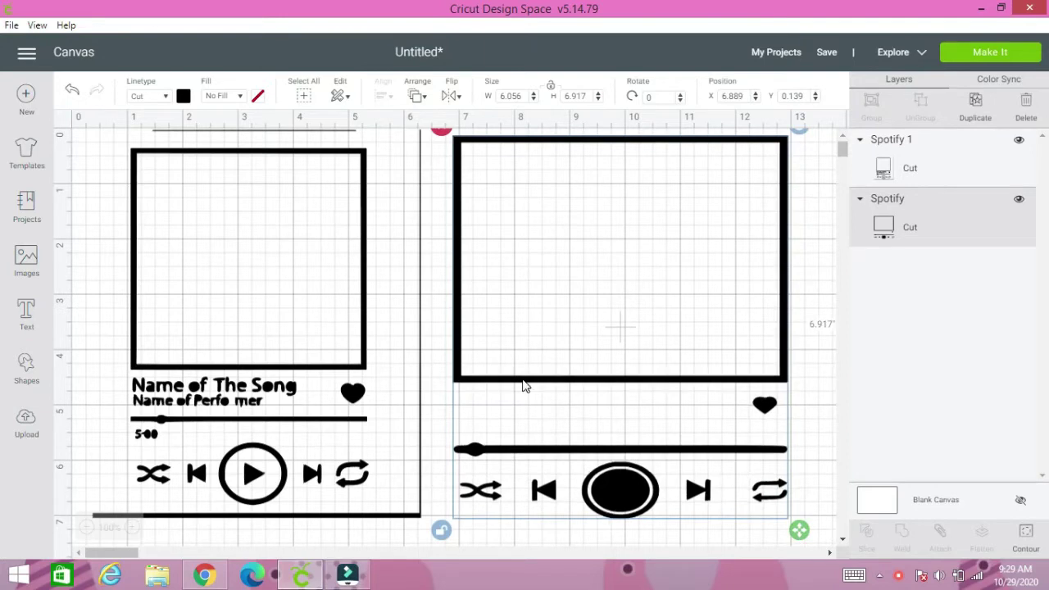
pyautogui.click(428, 341)
pyautogui.scroll(-3, 432, 340)
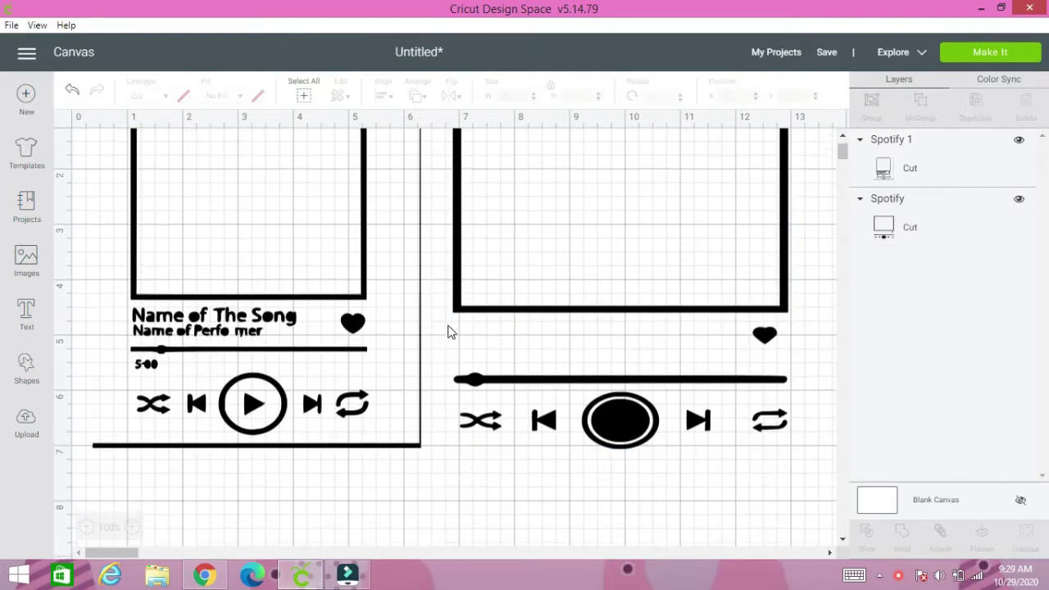
pyautogui.scroll(3, 450, 333)
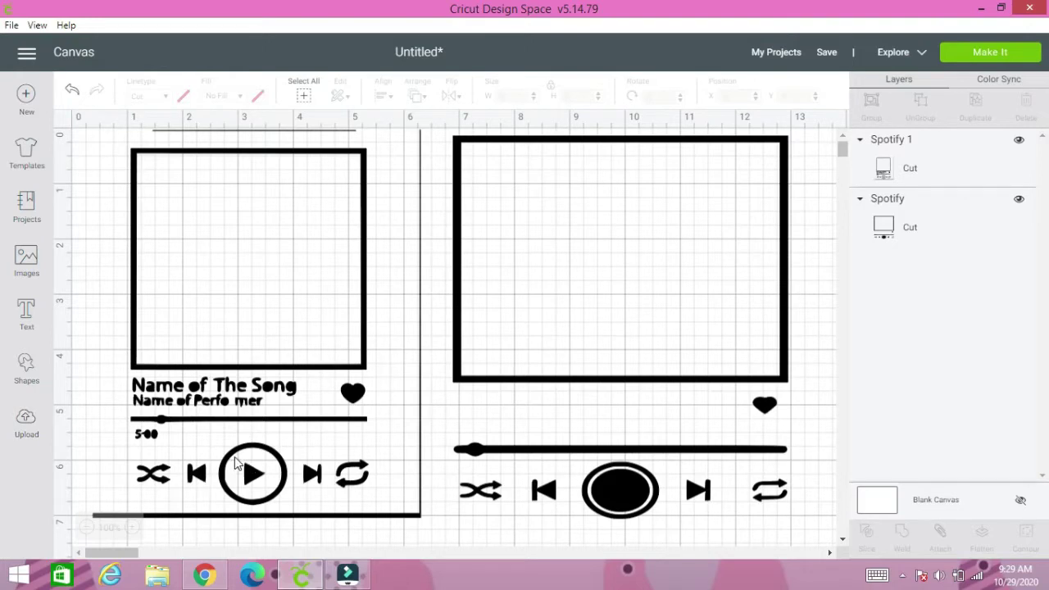
# Add a circle over the left player's controls with a light-yellow Print fill
pyautogui.click(28, 374)
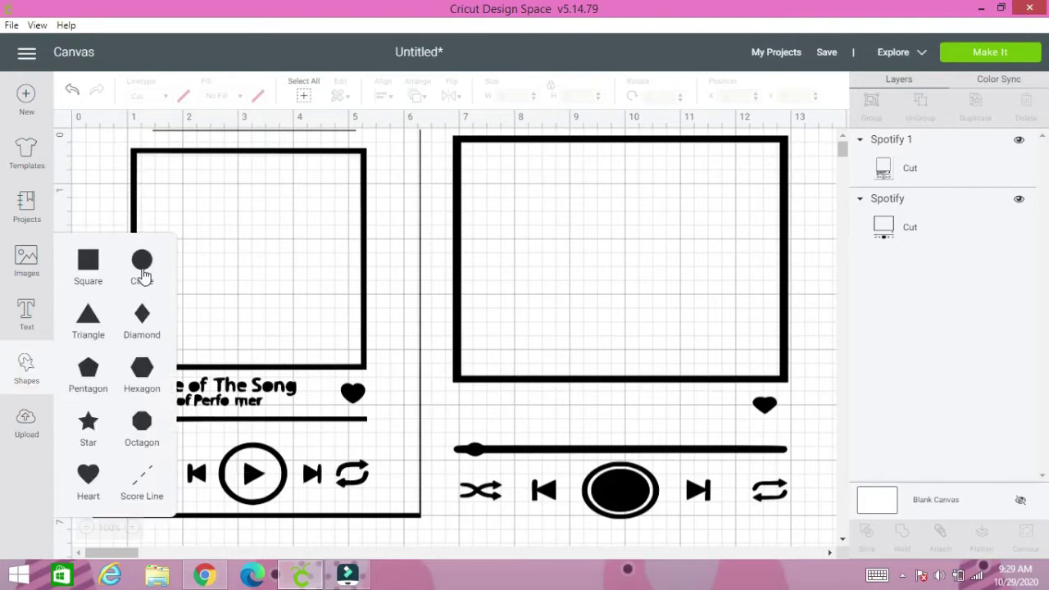
pyautogui.click(144, 275)
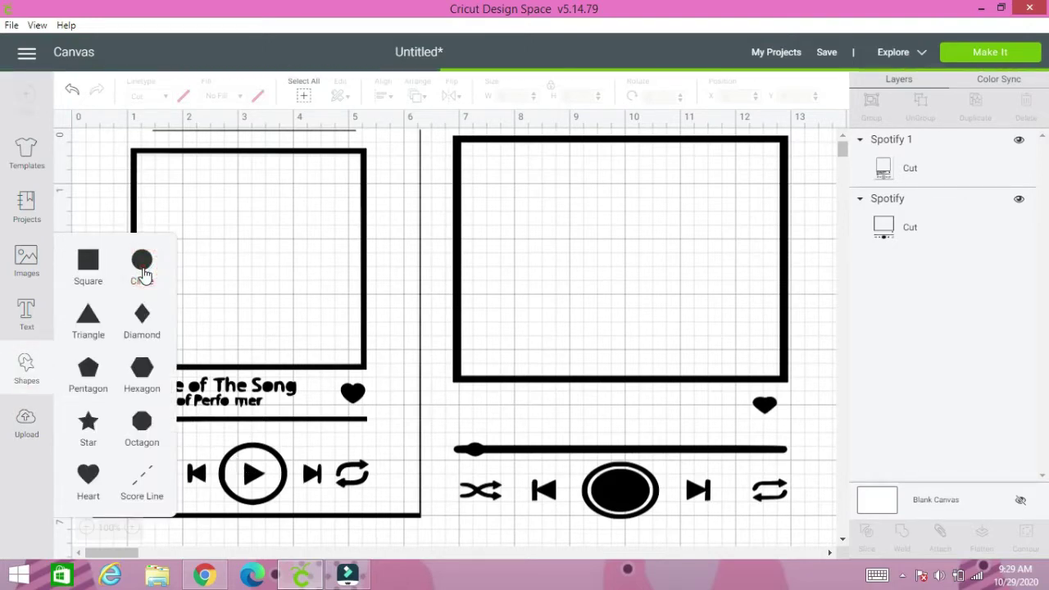
pyautogui.moveTo(276, 281); pyautogui.dragTo(319, 407)
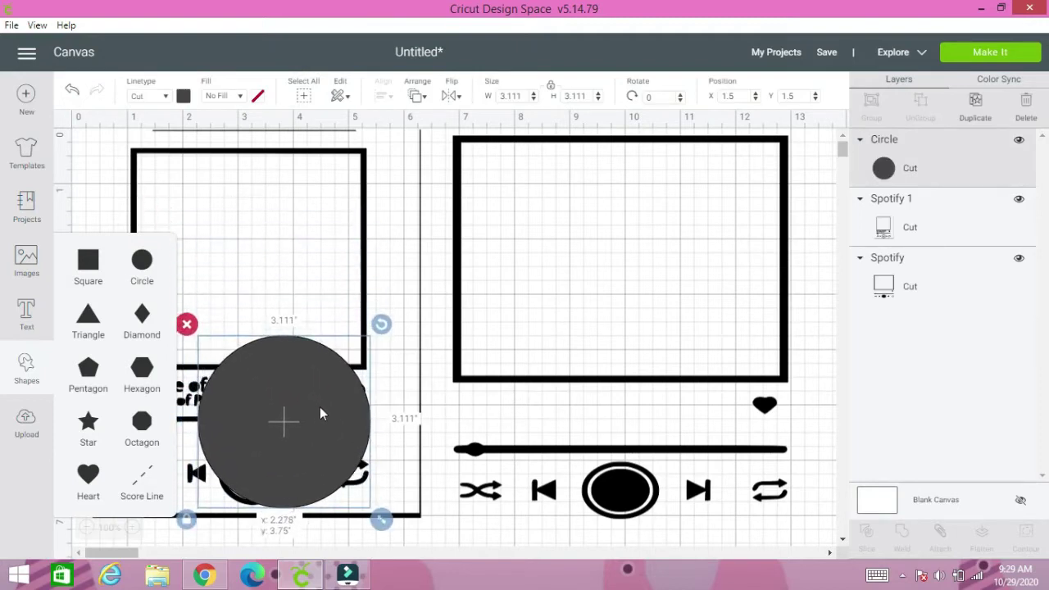
pyautogui.click(242, 98)
pyautogui.click(240, 135)
pyautogui.click(257, 96)
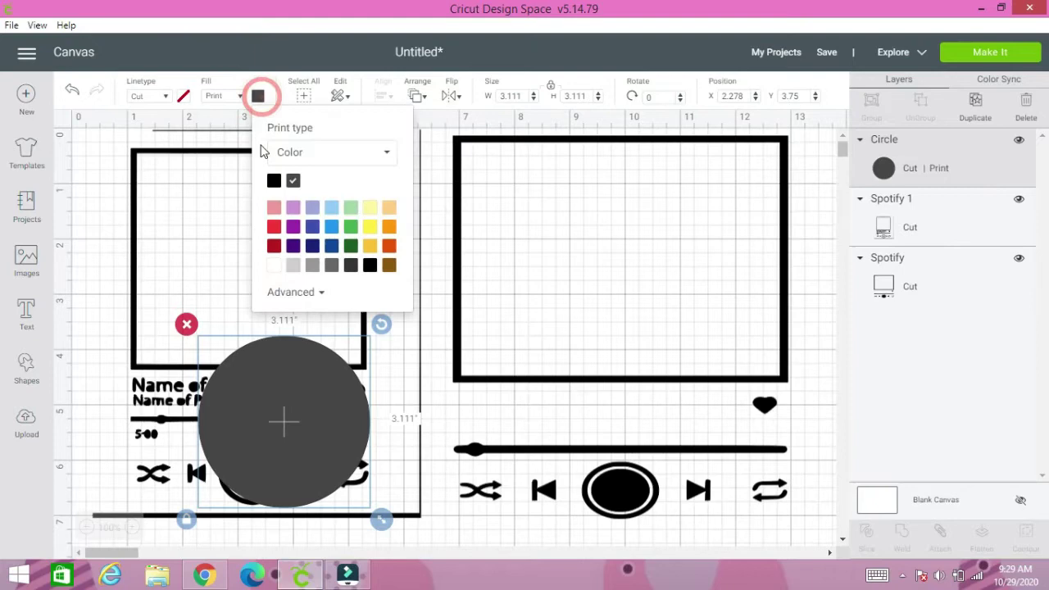
pyautogui.click(370, 210)
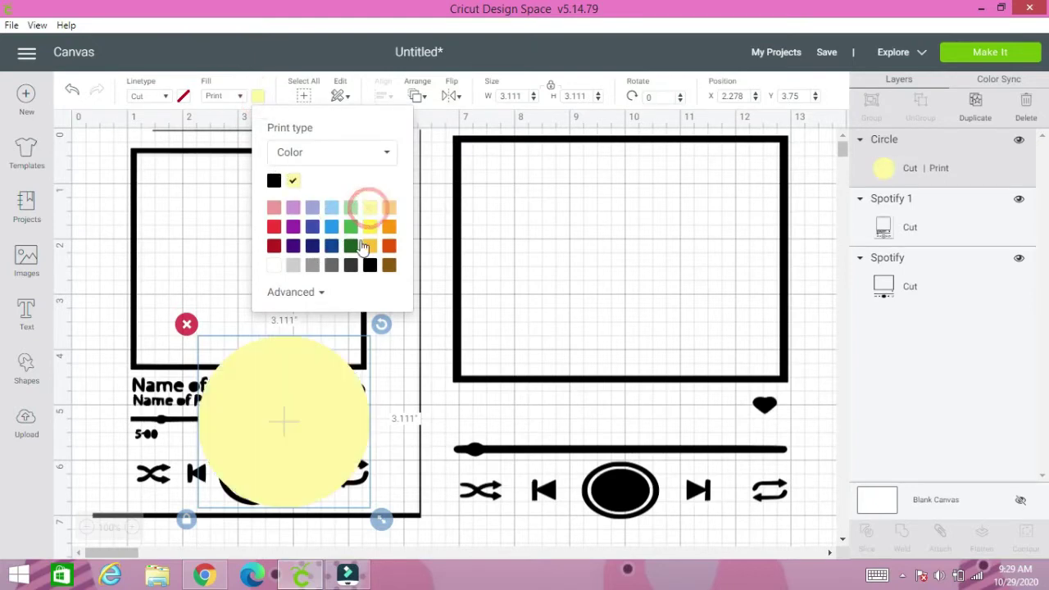
pyautogui.moveTo(290, 418)
pyautogui.mouseDown()
pyautogui.moveTo(304, 503)
pyautogui.moveTo(316, 410)
pyautogui.moveTo(300, 426)
pyautogui.mouseUp()
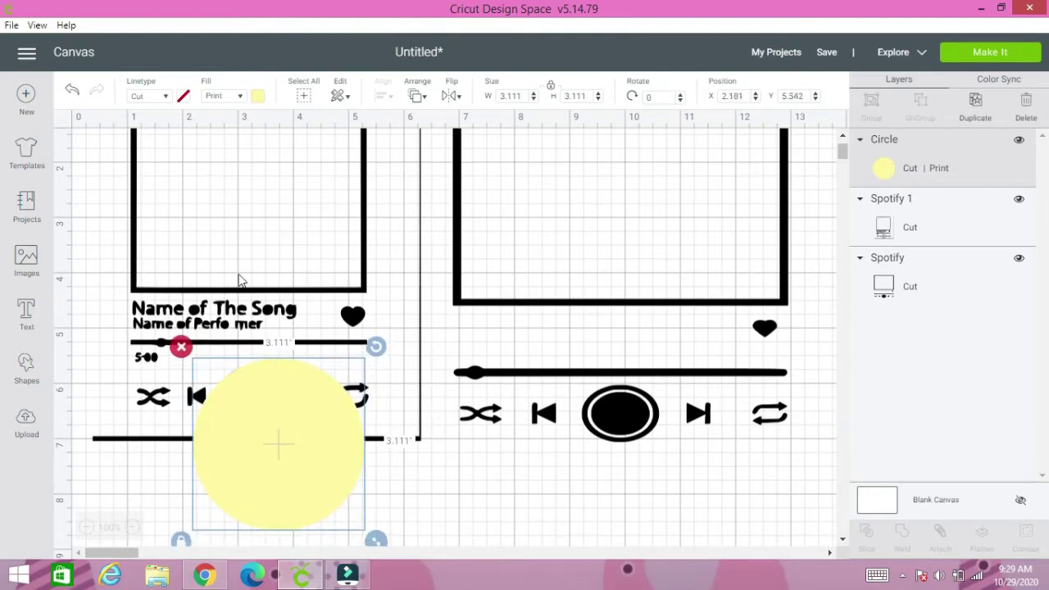
# Send the yellow circle to the back and shrink it, nudging the left design
pyautogui.click(417, 96)
pyautogui.click(439, 123)
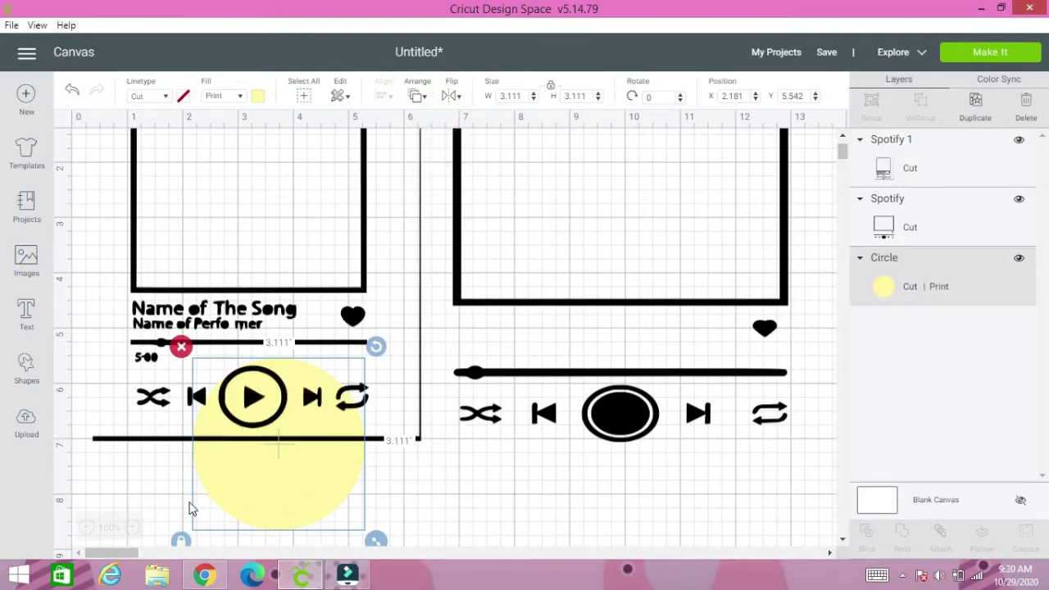
pyautogui.moveTo(385, 553); pyautogui.dragTo(287, 432)
pyautogui.click(251, 370)
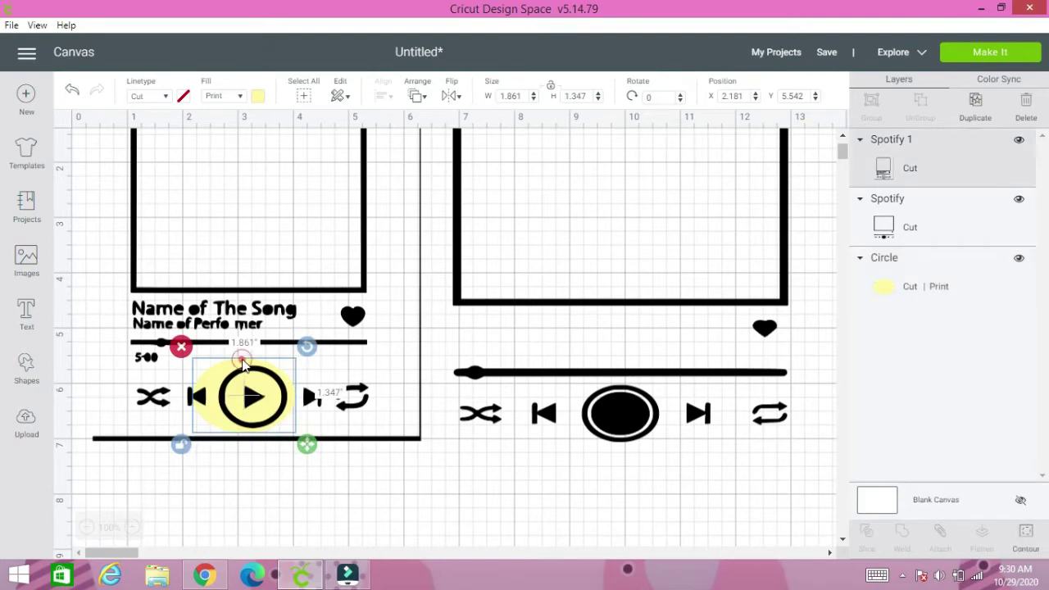
pyautogui.moveTo(254, 371); pyautogui.dragTo(246, 368)
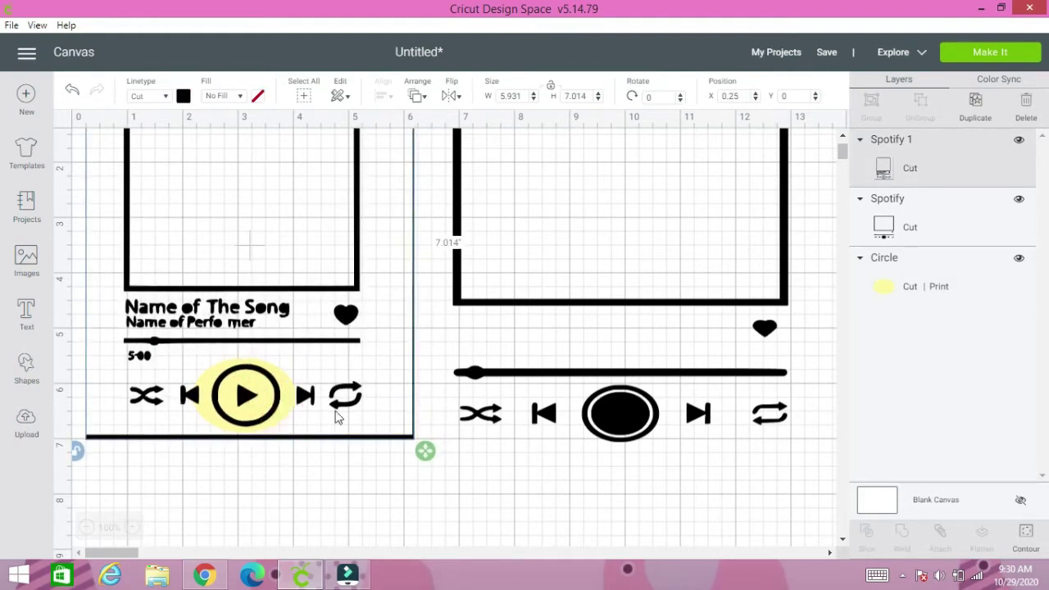
pyautogui.click(893, 277)
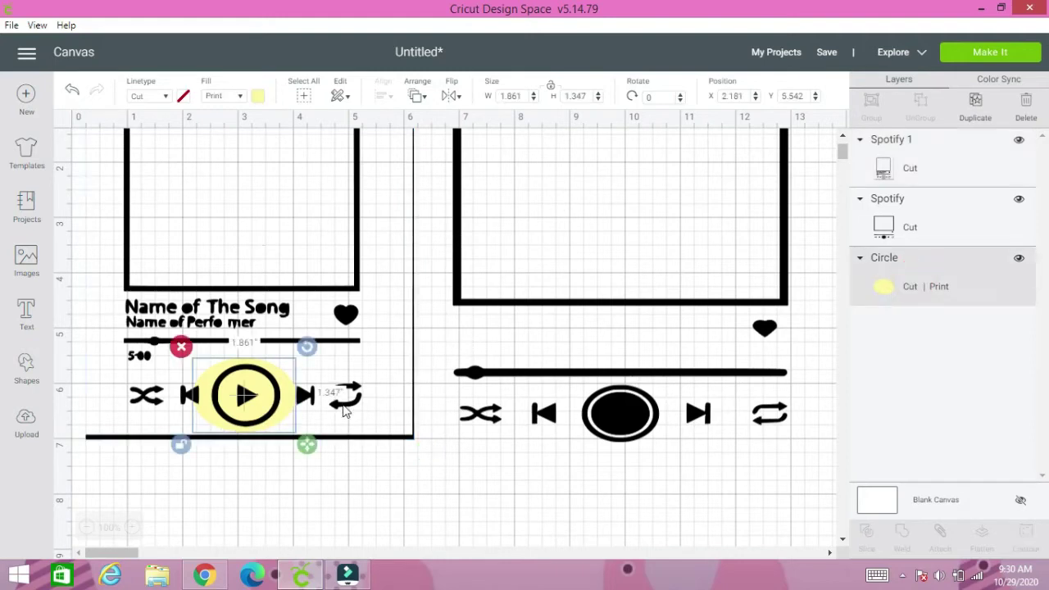
pyautogui.moveTo(307, 445)
pyautogui.mouseDown()
pyautogui.moveTo(288, 439)
pyautogui.moveTo(298, 453)
pyautogui.mouseUp()
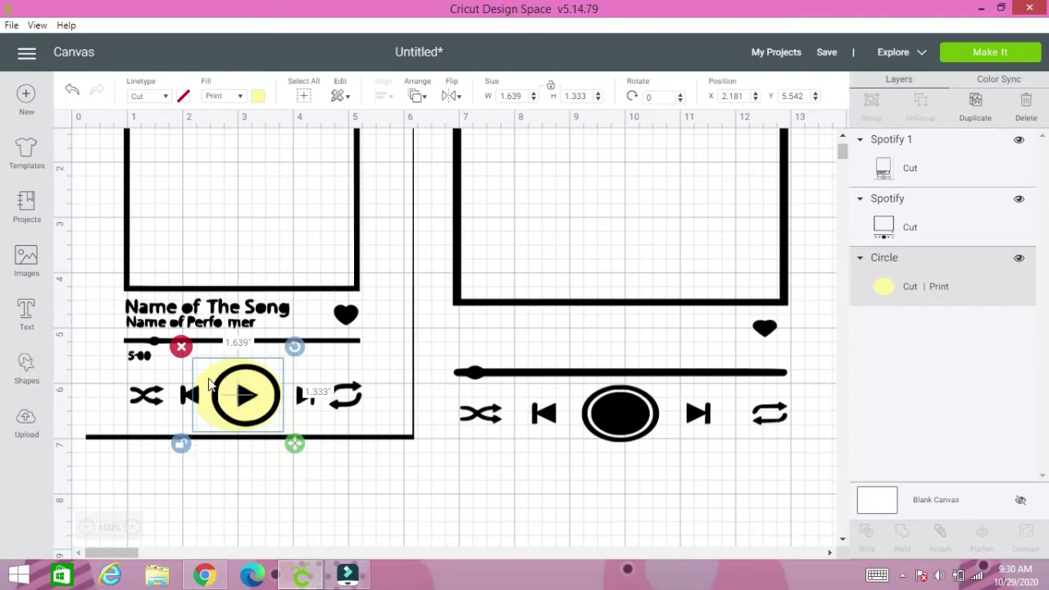
# Shrink the circle to 1.417 by 1.306 inches behind the play button, then select it with the design
pyautogui.moveTo(210, 384); pyautogui.dragTo(195, 383)
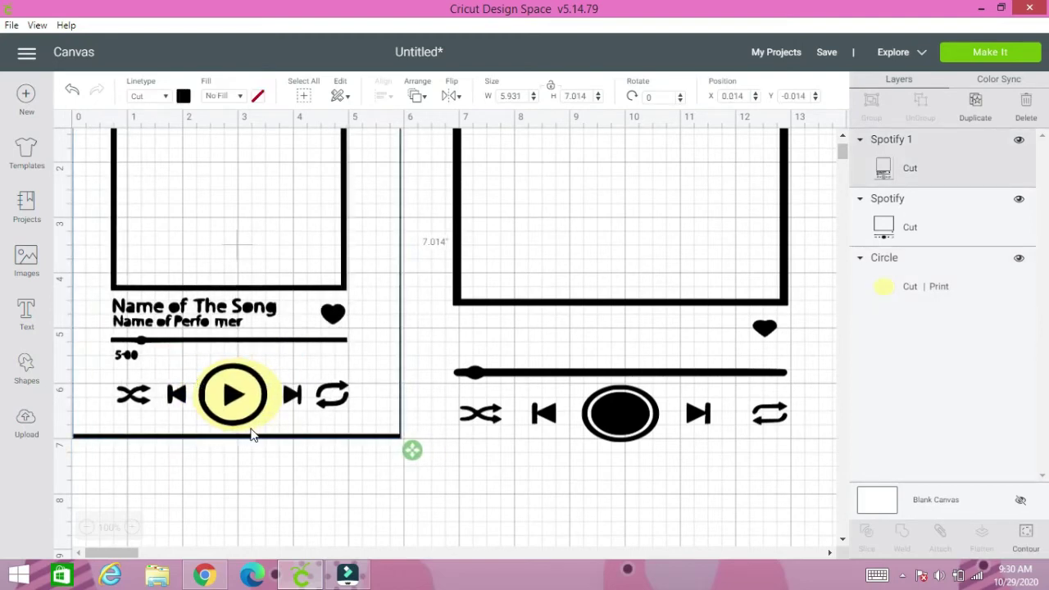
pyautogui.click(896, 293)
pyautogui.moveTo(292, 440)
pyautogui.mouseDown()
pyautogui.moveTo(266, 443)
pyautogui.moveTo(280, 444)
pyautogui.mouseUp()
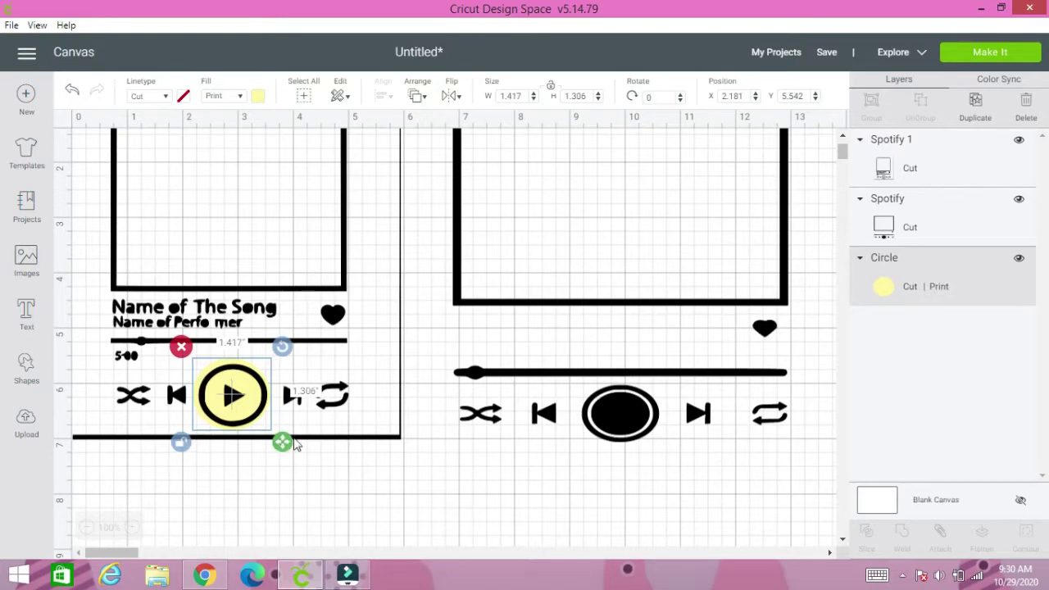
pyautogui.click(181, 442)
pyautogui.click(307, 473)
pyautogui.moveTo(318, 474); pyautogui.dragTo(194, 328)
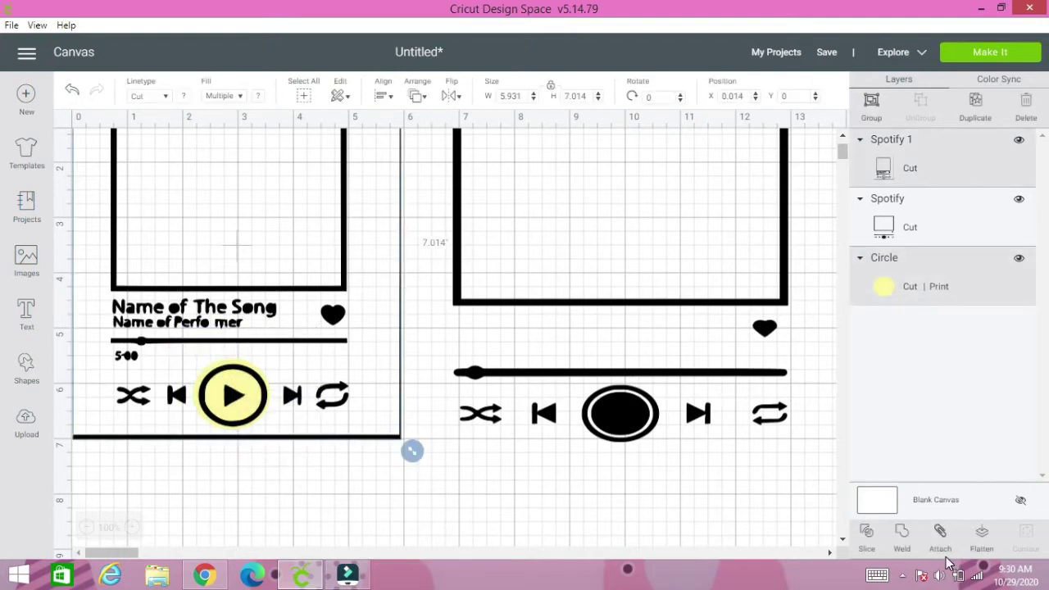
# Slice the overlapping shapes and move the play button below the left frame
pyautogui.click(866, 538)
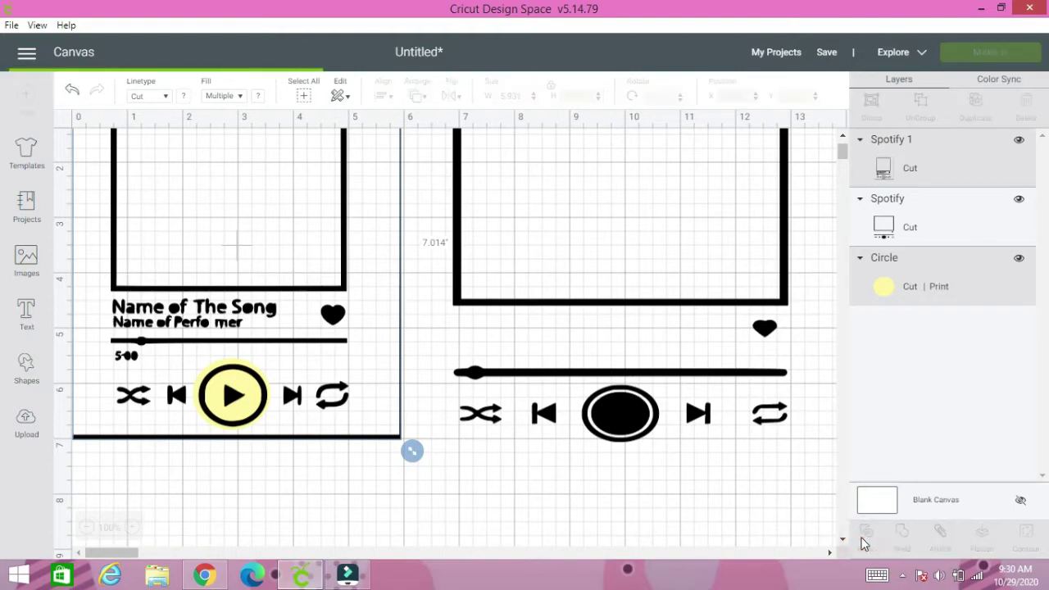
pyautogui.moveTo(262, 401); pyautogui.dragTo(478, 496)
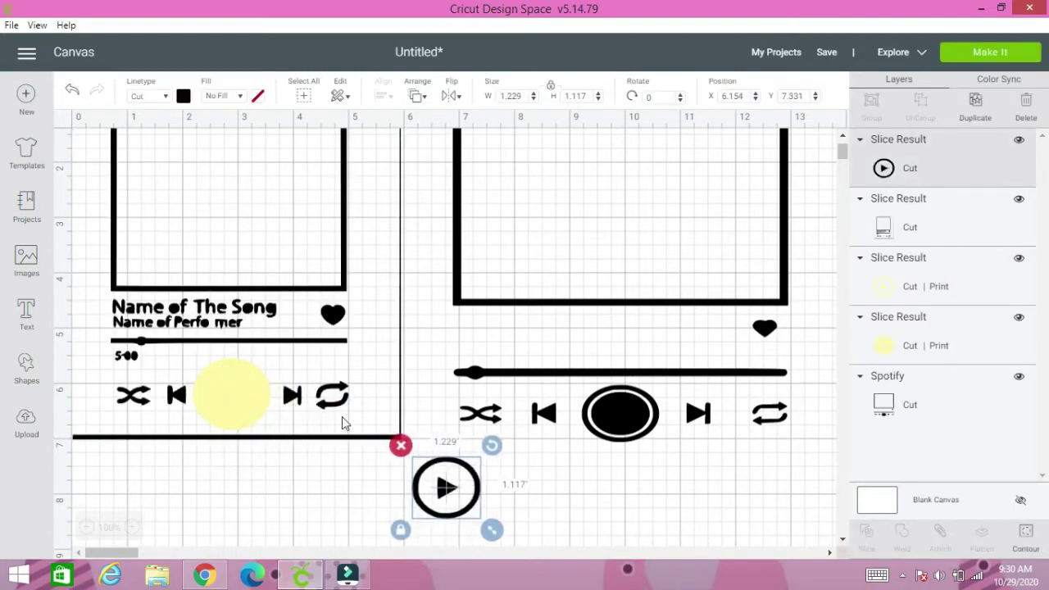
pyautogui.click(232, 393)
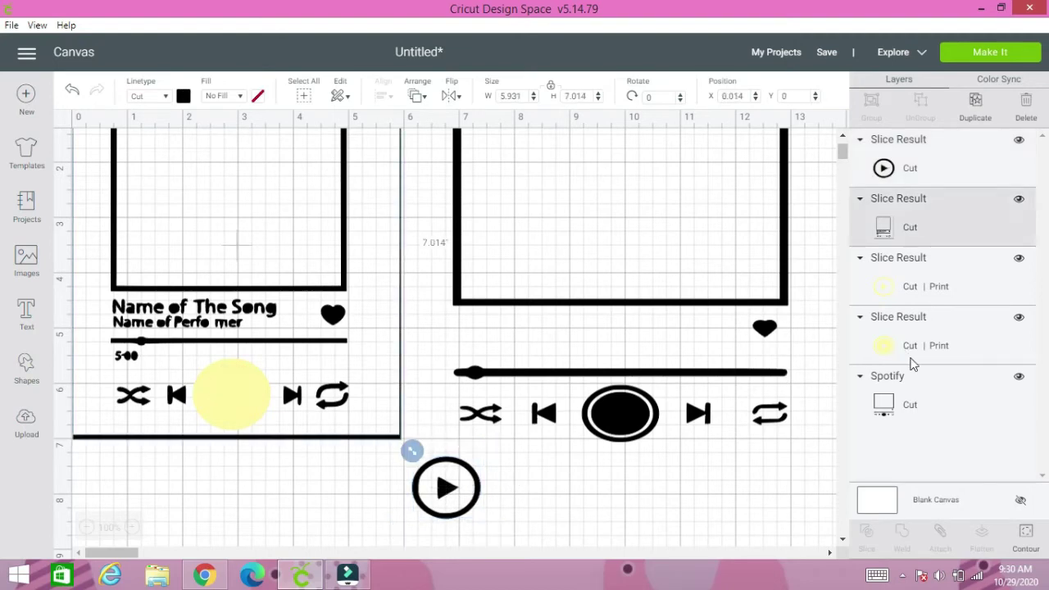
pyautogui.click(885, 346)
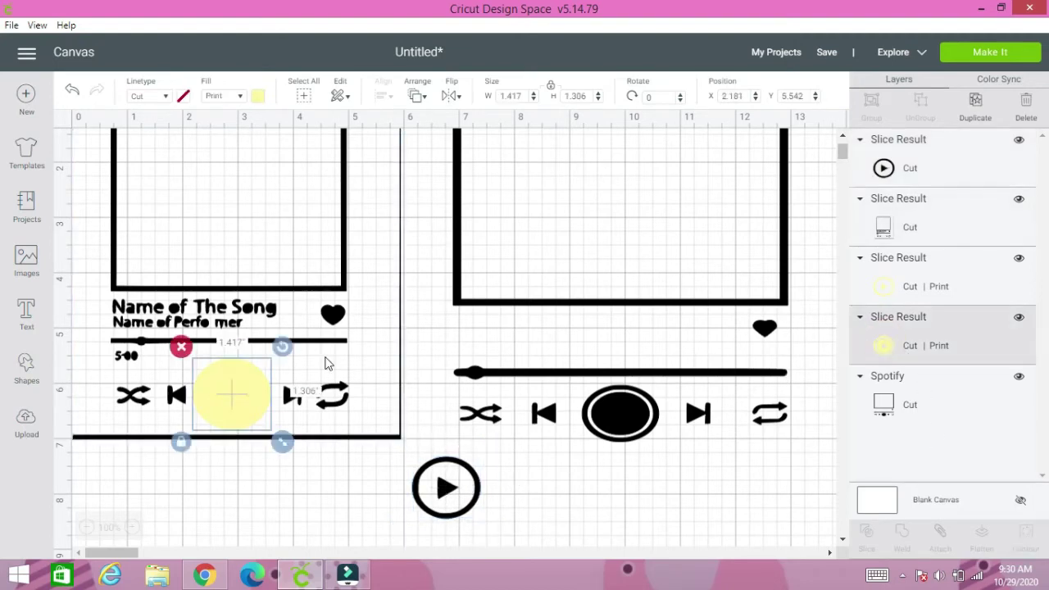
pyautogui.moveTo(235, 396); pyautogui.dragTo(252, 402)
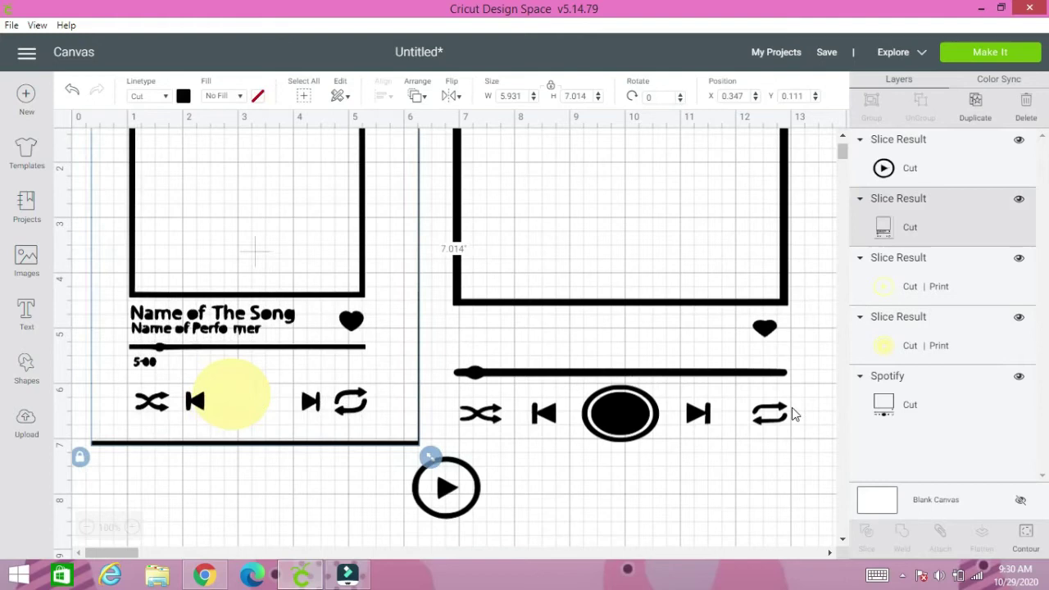
# Bring the yellow circle to the front, then delete it and its Slice Result layer
pyautogui.click(876, 352)
pyautogui.click(418, 96)
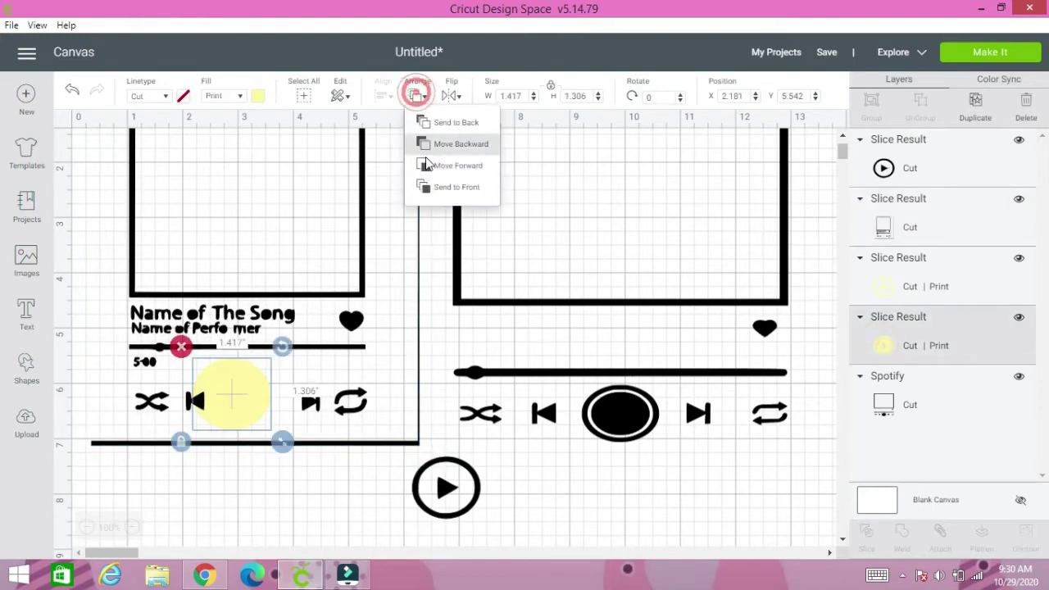
pyautogui.click(447, 187)
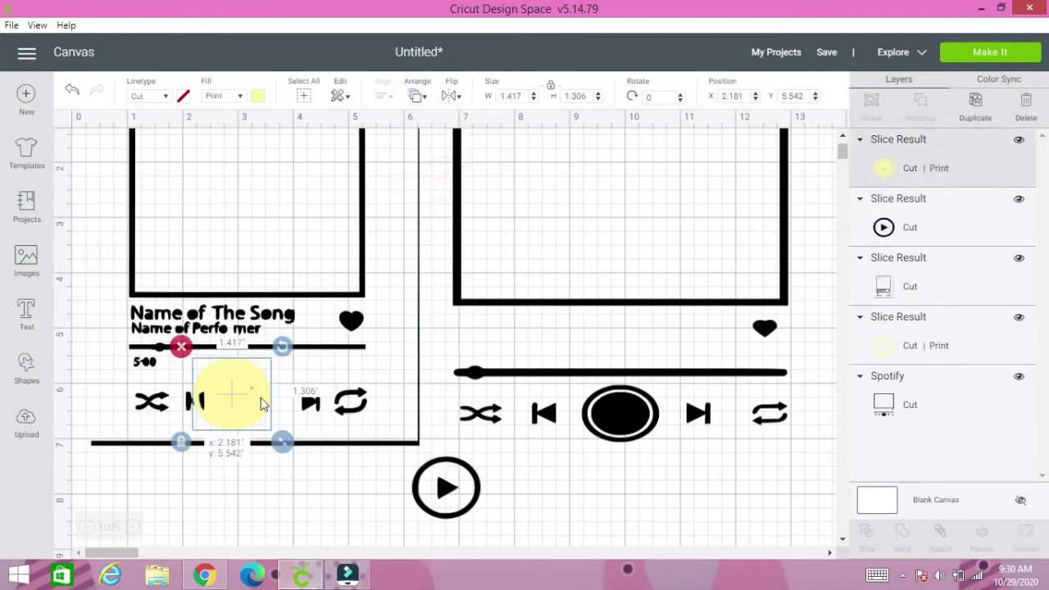
pyautogui.moveTo(260, 398); pyautogui.dragTo(561, 485)
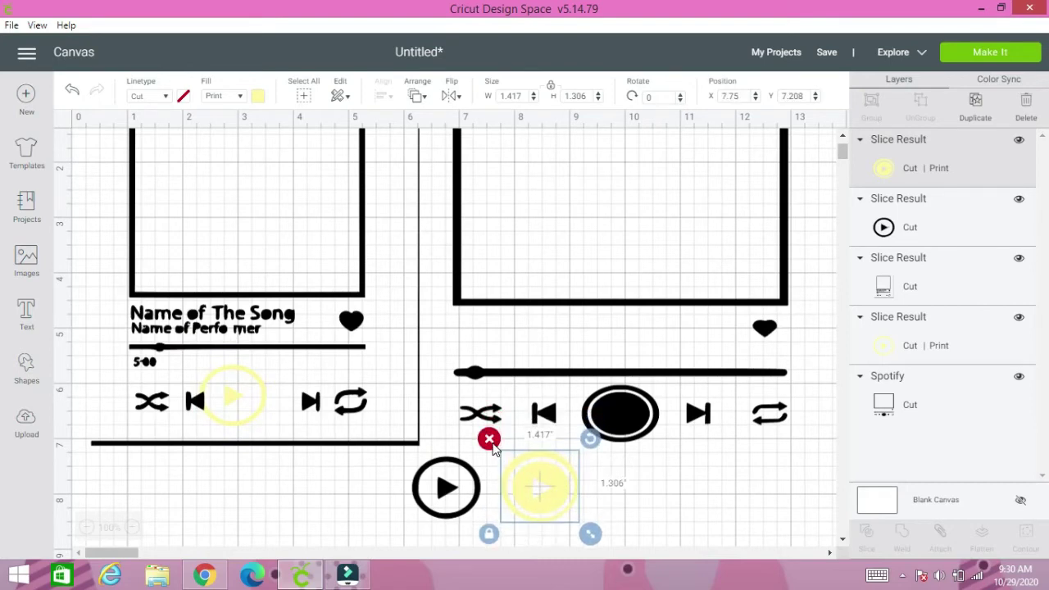
pyautogui.click(490, 441)
pyautogui.moveTo(248, 402); pyautogui.dragTo(238, 400)
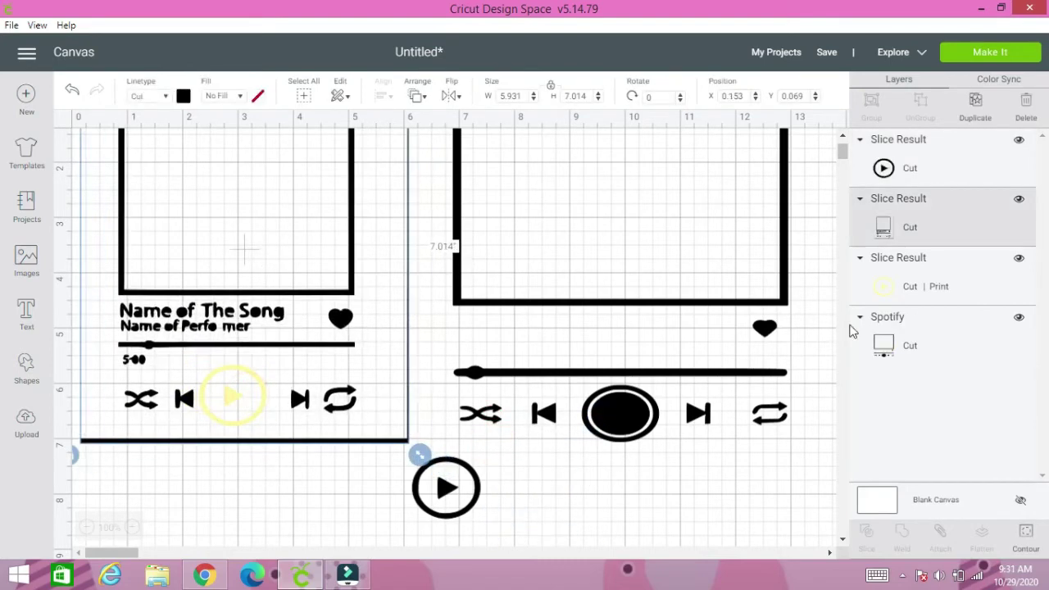
pyautogui.click(869, 279)
pyautogui.click(1027, 110)
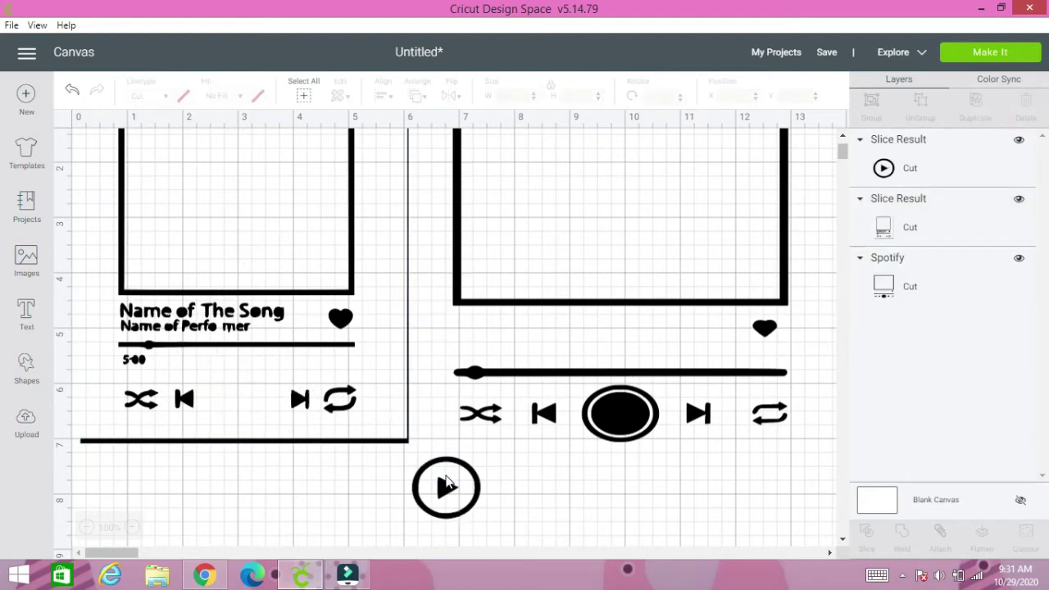
# Delete the older left player and reposition the play button and Spotify player
pyautogui.moveTo(350, 351); pyautogui.dragTo(413, 506)
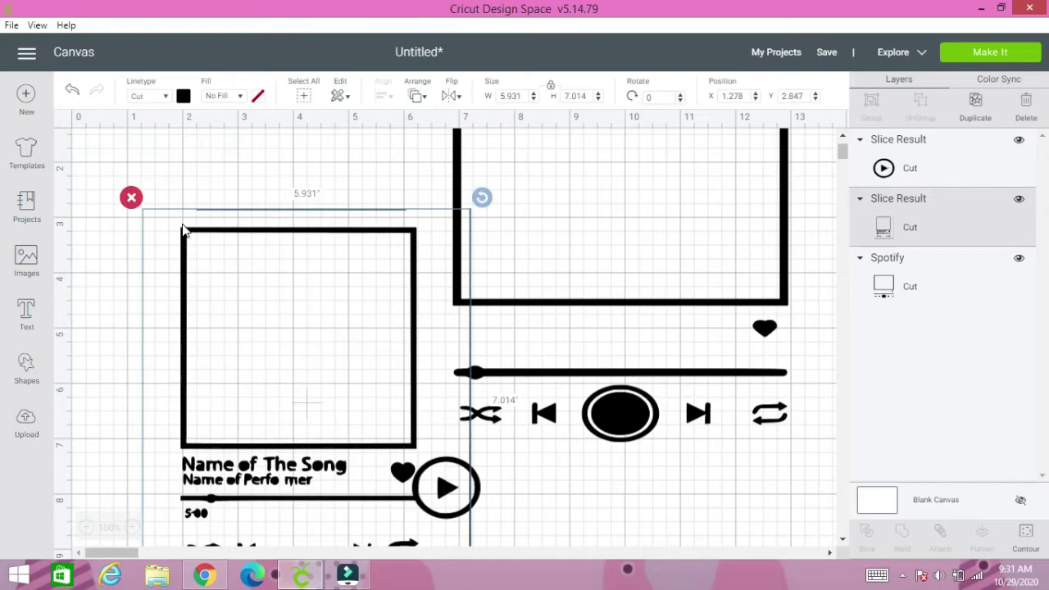
pyautogui.click(132, 196)
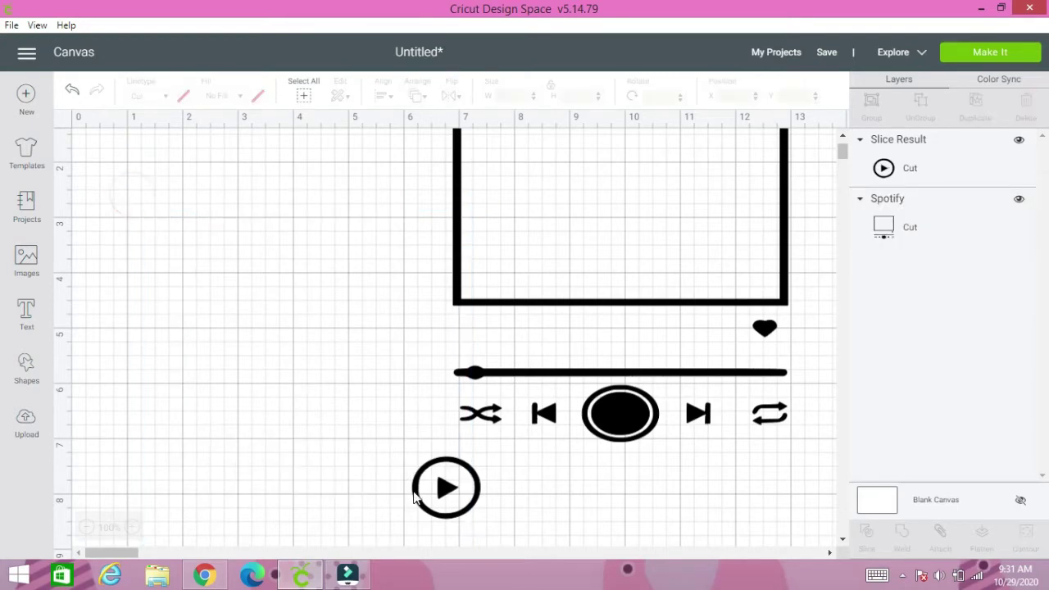
pyautogui.moveTo(415, 496); pyautogui.dragTo(233, 257)
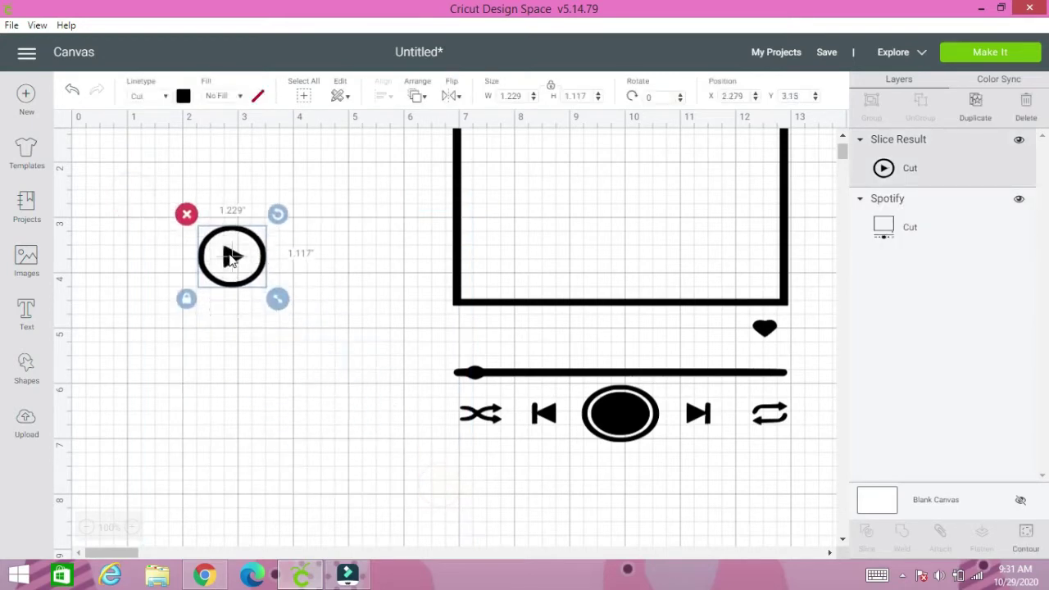
pyautogui.moveTo(551, 308); pyautogui.dragTo(435, 383)
pyautogui.click(209, 432)
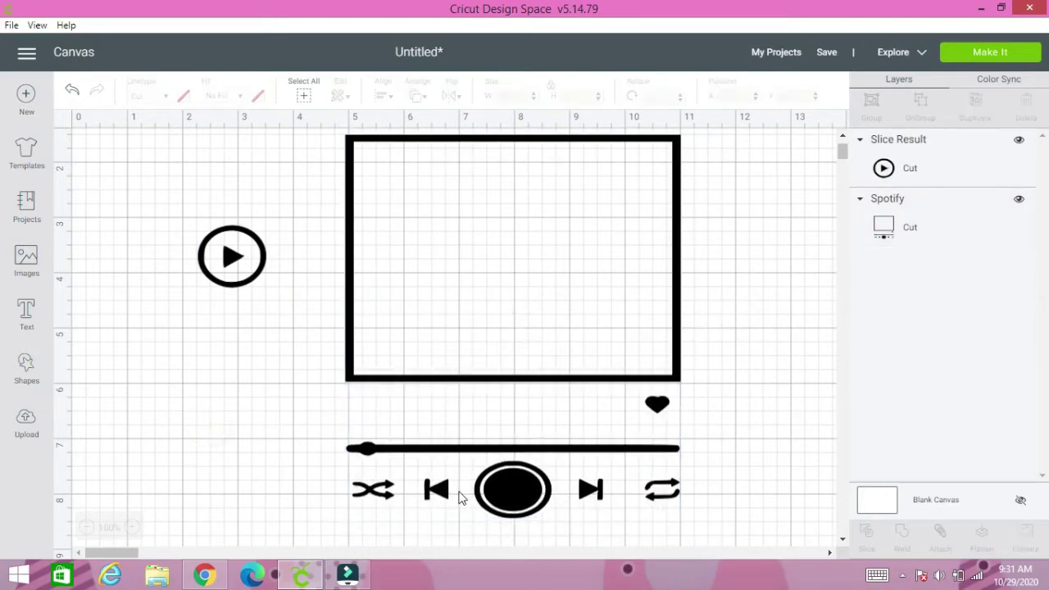
# Add a circle and size it to cover the player's central black oval
pyautogui.click(31, 379)
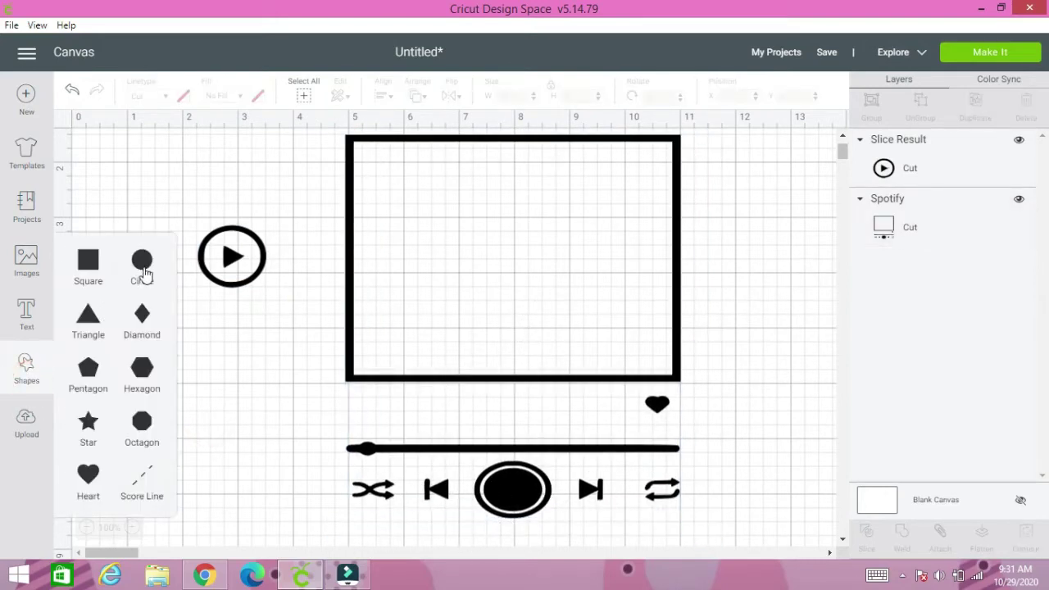
pyautogui.click(145, 278)
pyautogui.moveTo(254, 277); pyautogui.dragTo(591, 537)
pyautogui.scroll(-4, 574, 508)
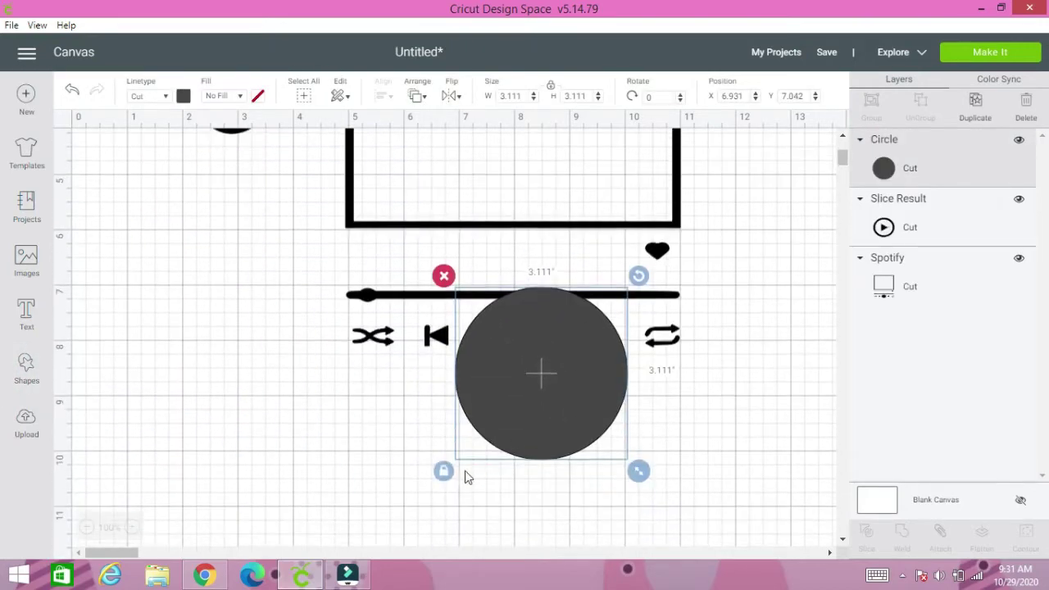
pyautogui.moveTo(639, 472); pyautogui.dragTo(545, 370)
pyautogui.moveTo(515, 329); pyautogui.dragTo(532, 345)
pyautogui.moveTo(555, 379); pyautogui.dragTo(566, 382)
pyautogui.click(487, 405)
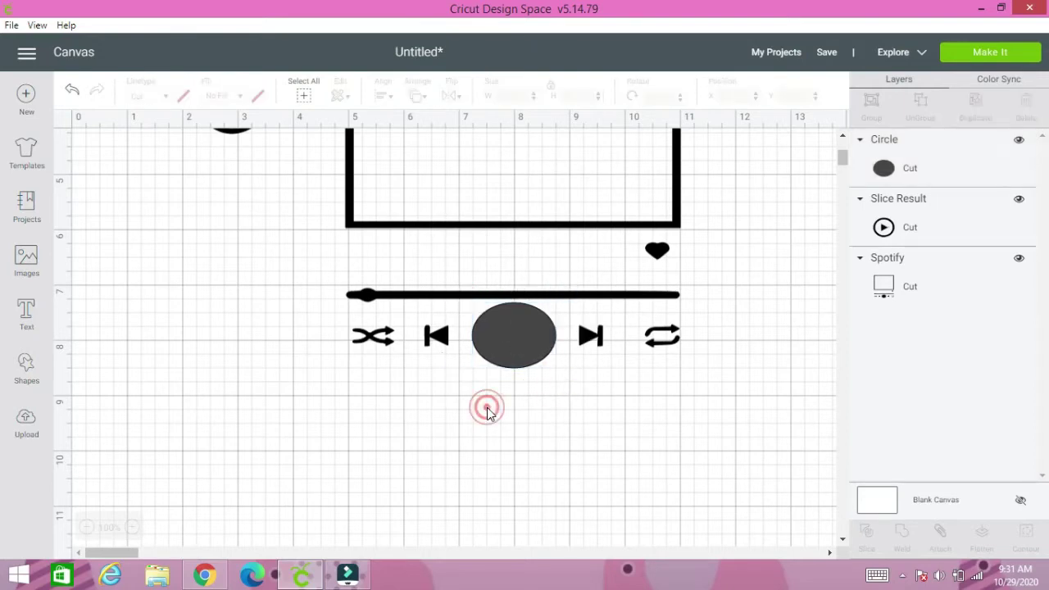
# Slice the player with the circle and delete the leftover ring piece
pyautogui.moveTo(621, 441); pyautogui.dragTo(481, 249)
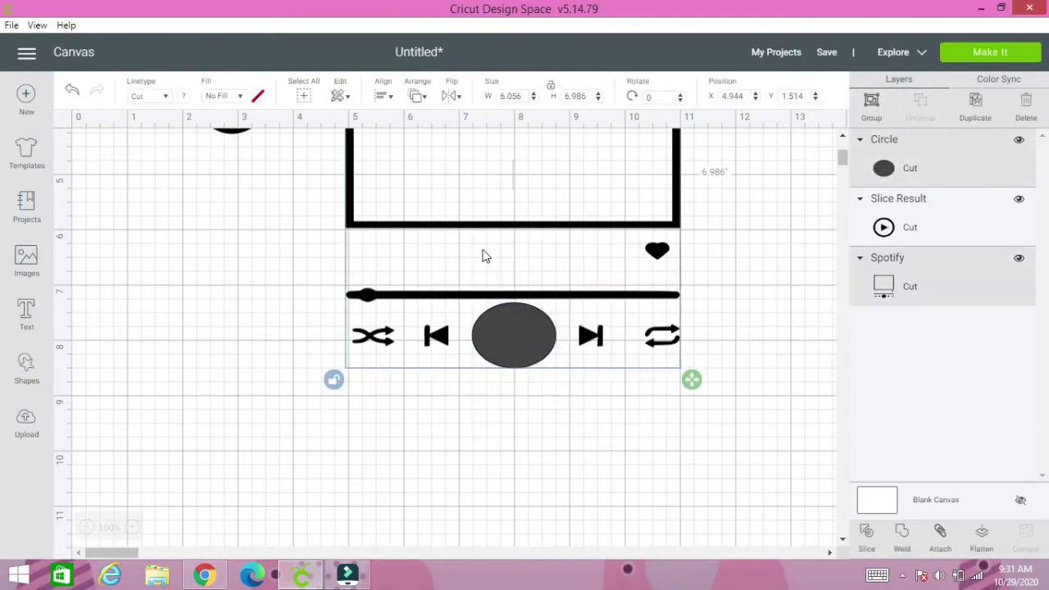
pyautogui.click(869, 533)
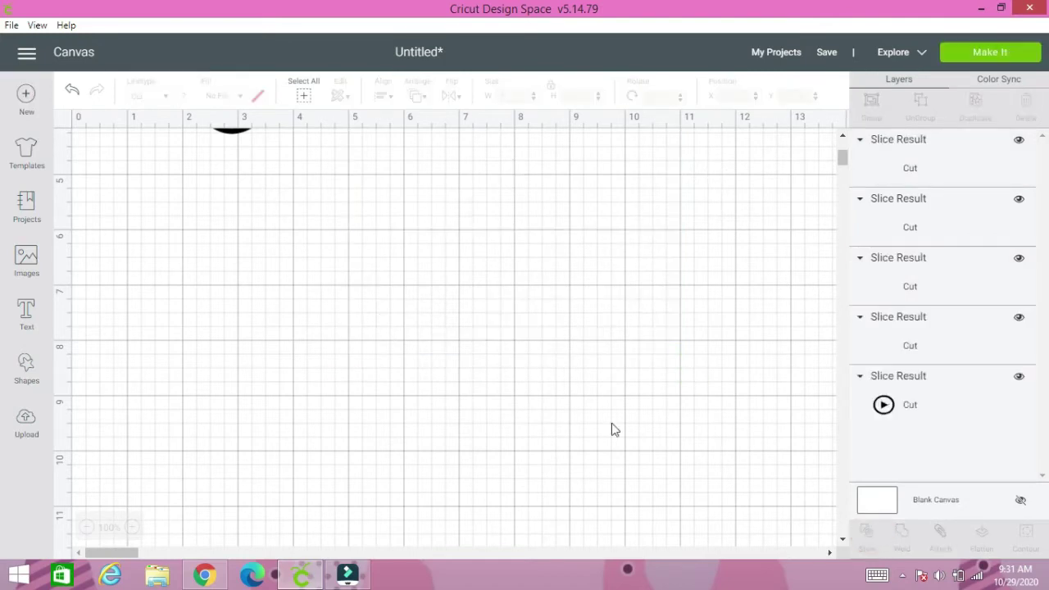
pyautogui.moveTo(539, 350); pyautogui.dragTo(517, 428)
pyautogui.moveTo(525, 324); pyautogui.dragTo(543, 366)
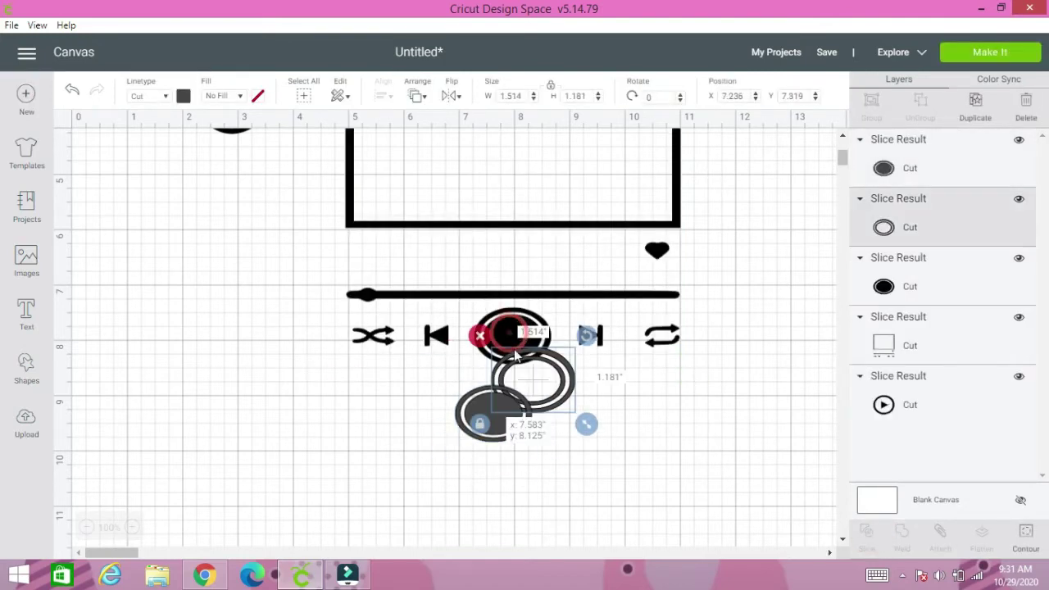
pyautogui.click(480, 336)
pyautogui.click(505, 326)
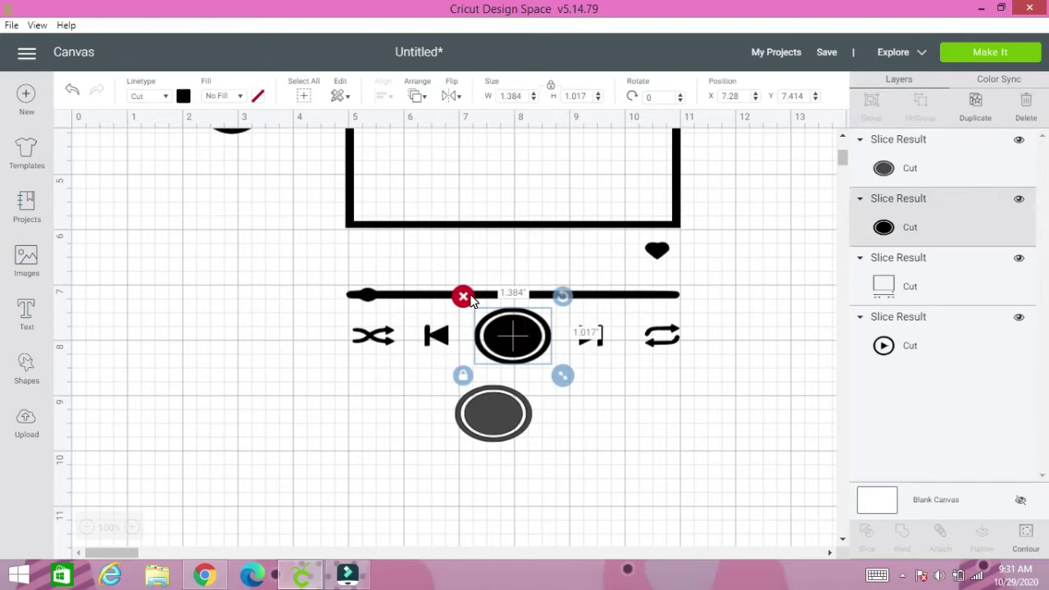
# Delete the leftover oval pieces and place the play button between the previous and next icons
pyautogui.click(470, 294)
pyautogui.click(501, 414)
pyautogui.click(443, 372)
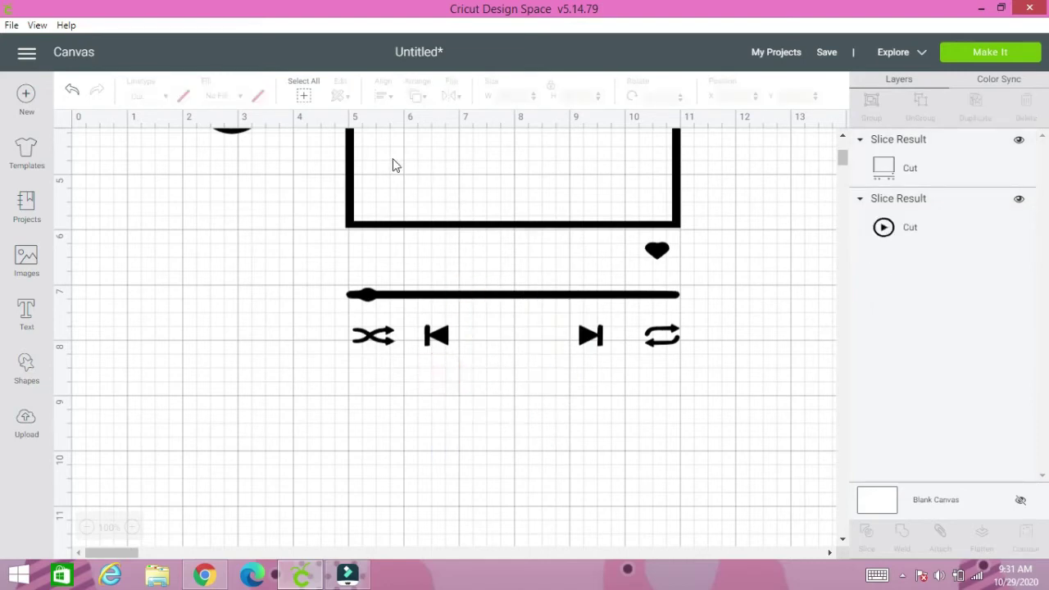
pyautogui.moveTo(228, 138); pyautogui.dragTo(519, 370)
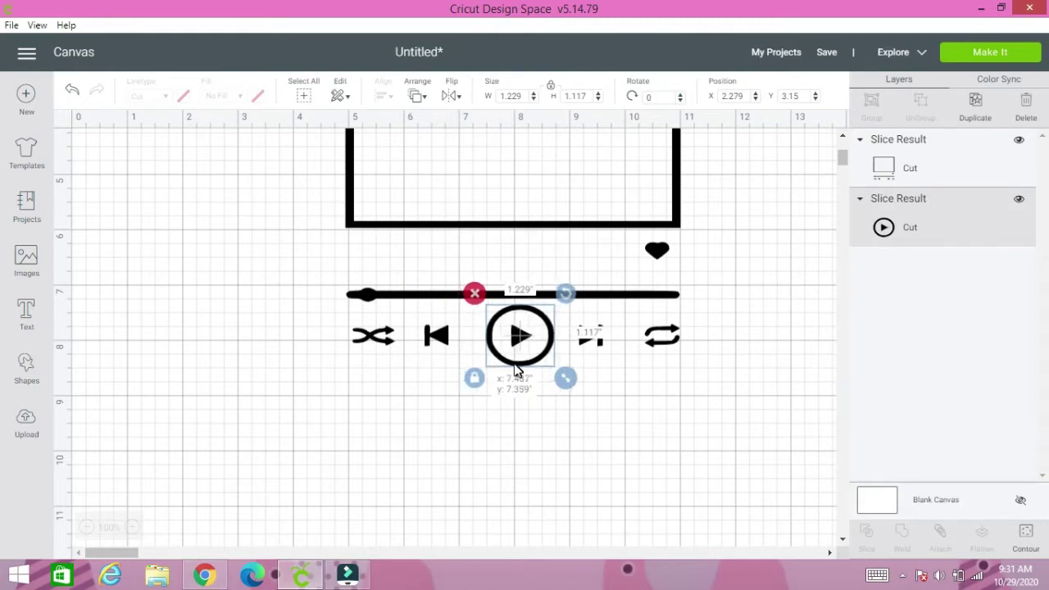
pyautogui.click(524, 442)
# Group the play button with the whole player design
pyautogui.click(519, 349)
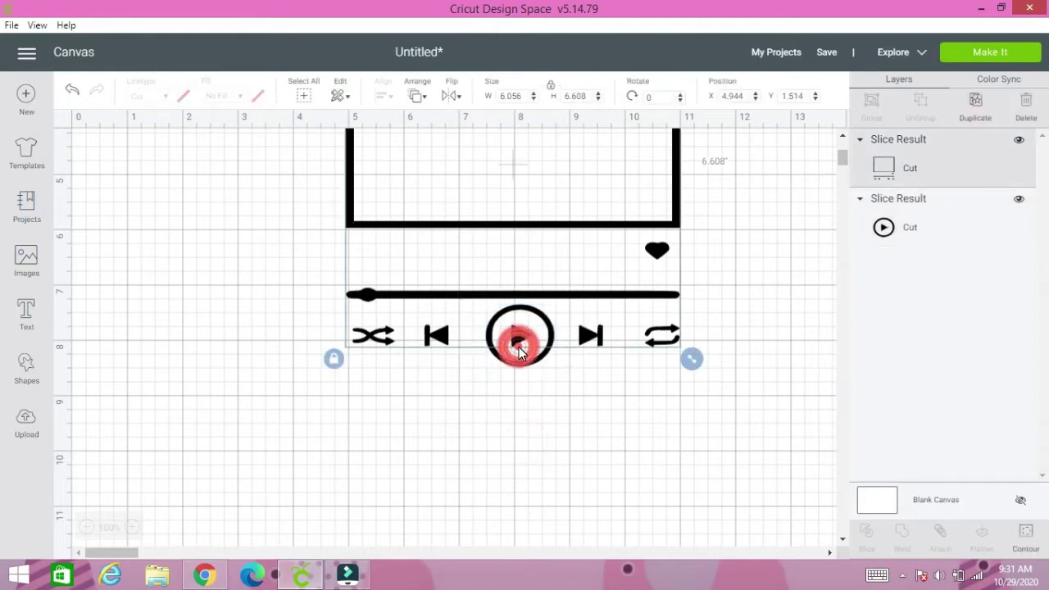
pyautogui.moveTo(519, 348); pyautogui.dragTo(522, 351)
pyautogui.click(312, 266)
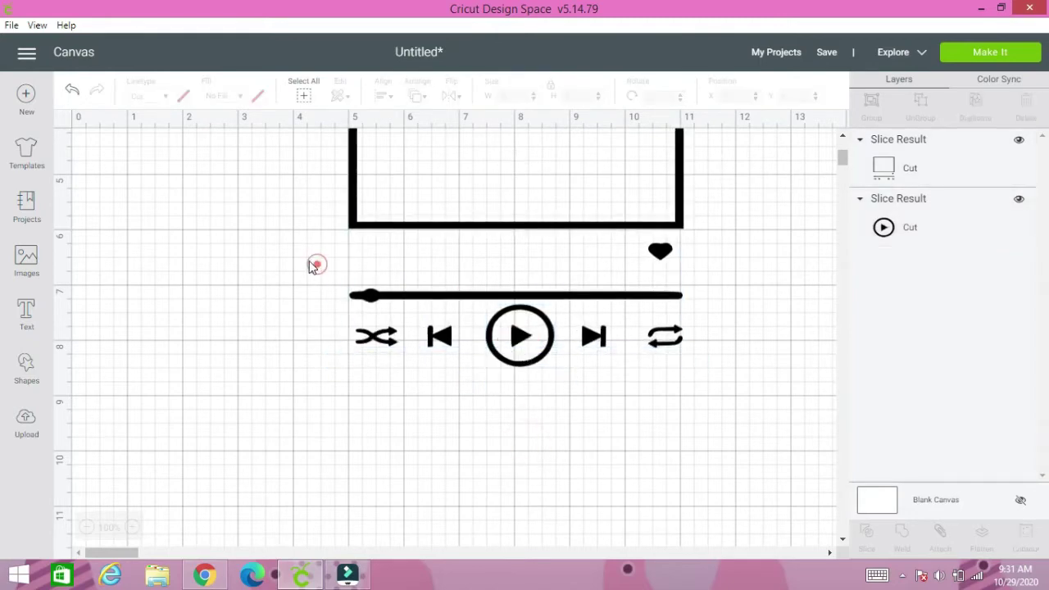
pyautogui.moveTo(271, 227); pyautogui.dragTo(615, 415)
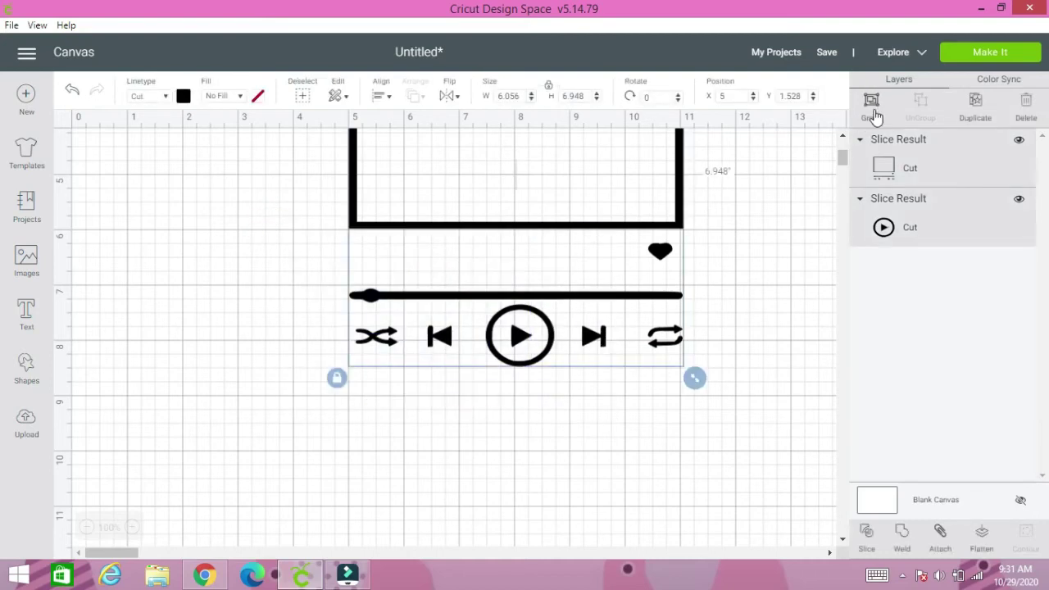
pyautogui.click(876, 118)
# Move the grouped player left and down on the canvas
pyautogui.moveTo(527, 173); pyautogui.dragTo(436, 320)
pyautogui.scroll(-3, 435, 315)
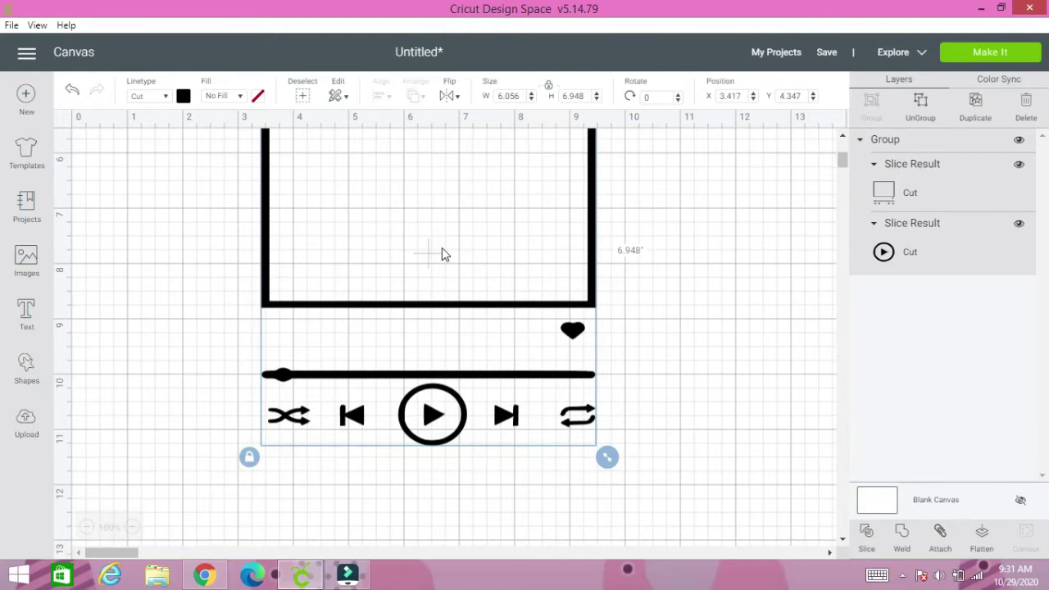
pyautogui.moveTo(442, 255); pyautogui.dragTo(408, 282)
pyautogui.click(720, 271)
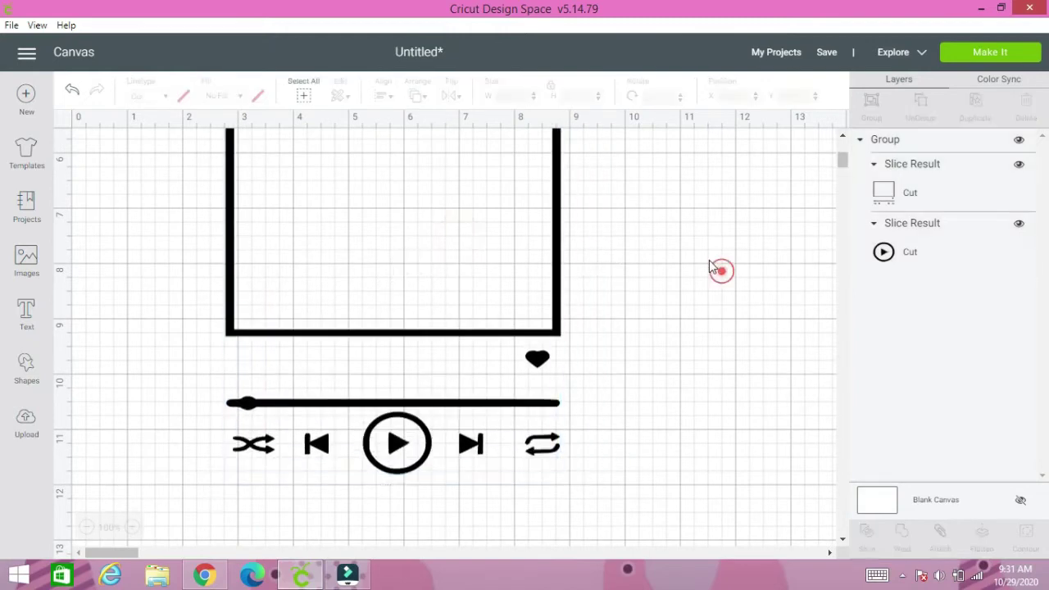
pyautogui.scroll(6, 355, 271)
pyautogui.scroll(-3, 376, 304)
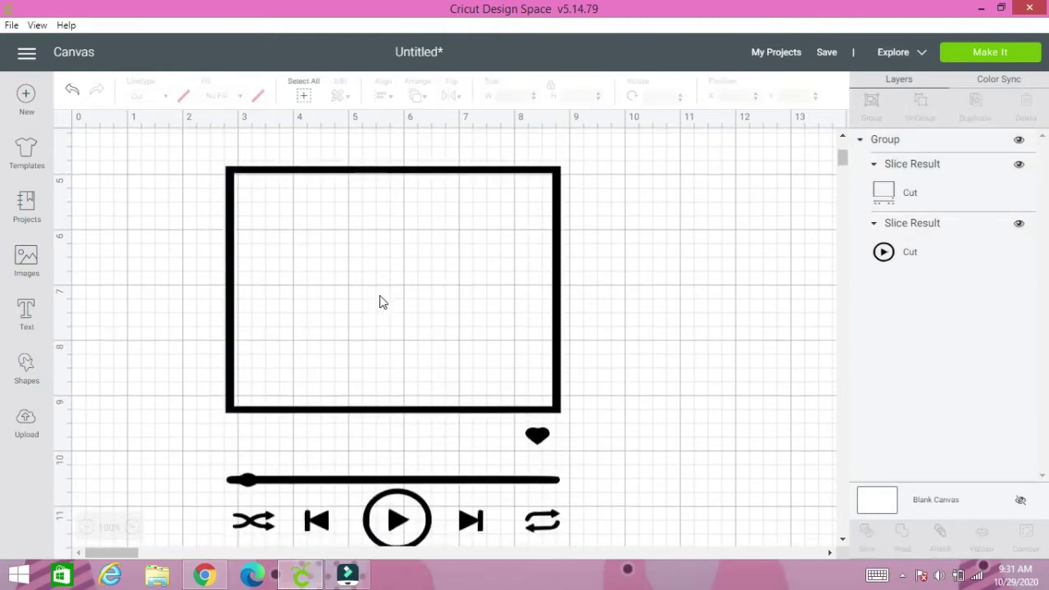
# Insert the previously uploaded family photo onto the canvas
pyautogui.click(27, 264)
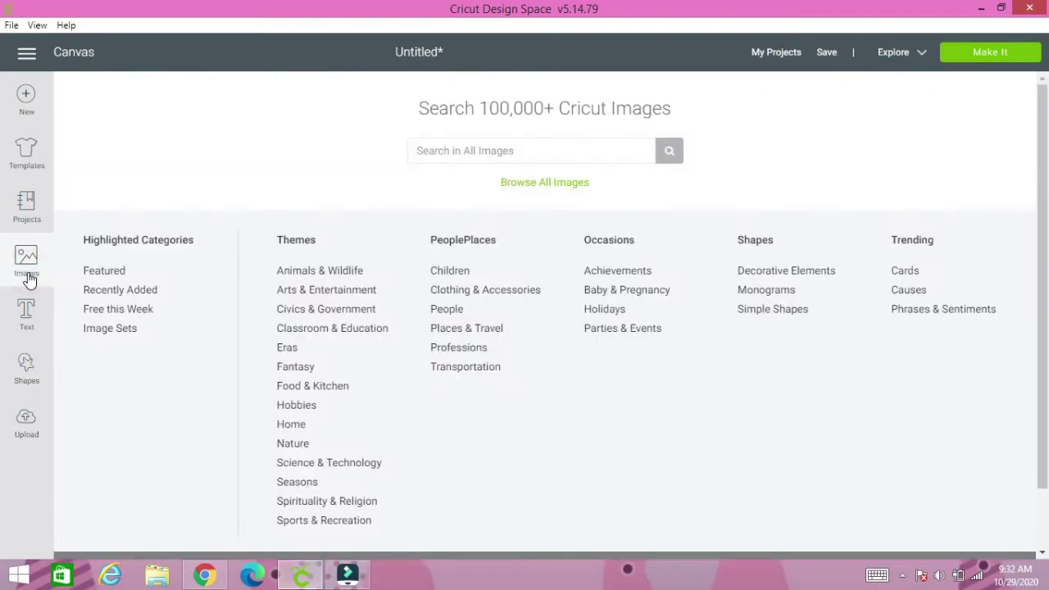
pyautogui.click(26, 420)
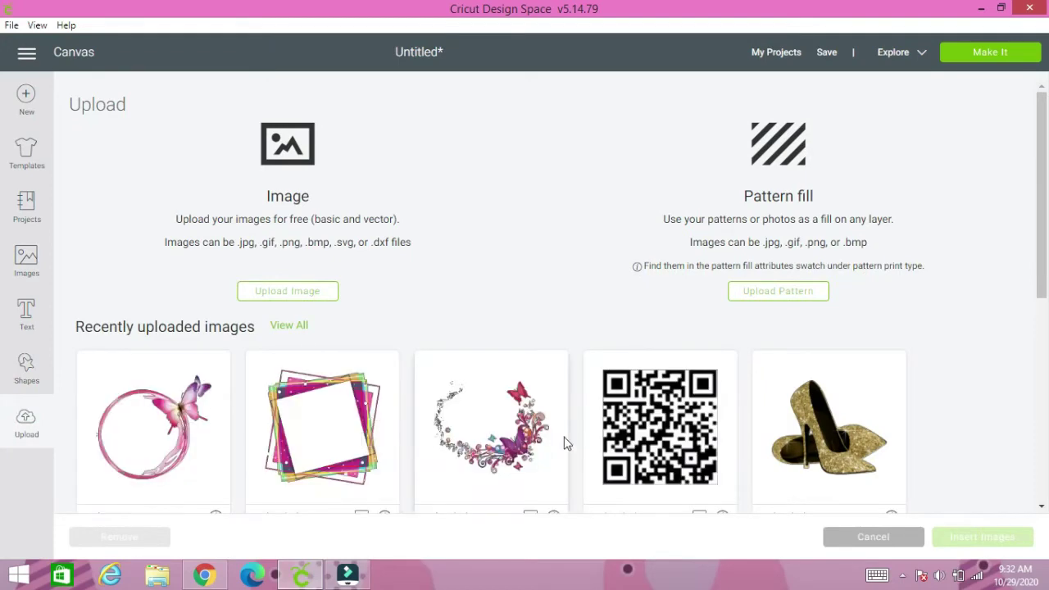
pyautogui.scroll(-2, 562, 431)
pyautogui.scroll(-2, 563, 428)
pyautogui.click(314, 340)
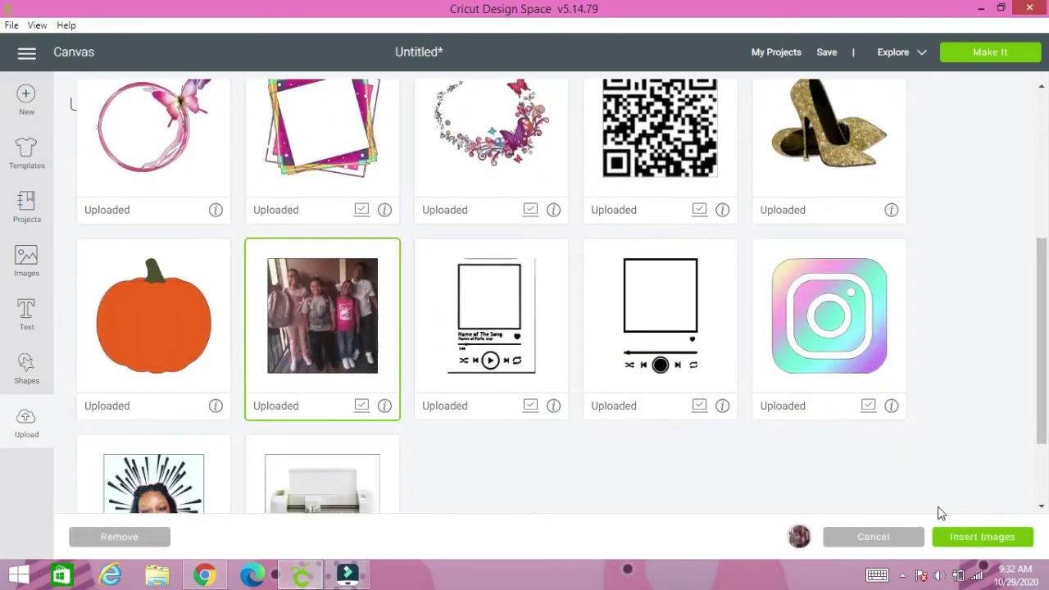
pyautogui.click(1004, 539)
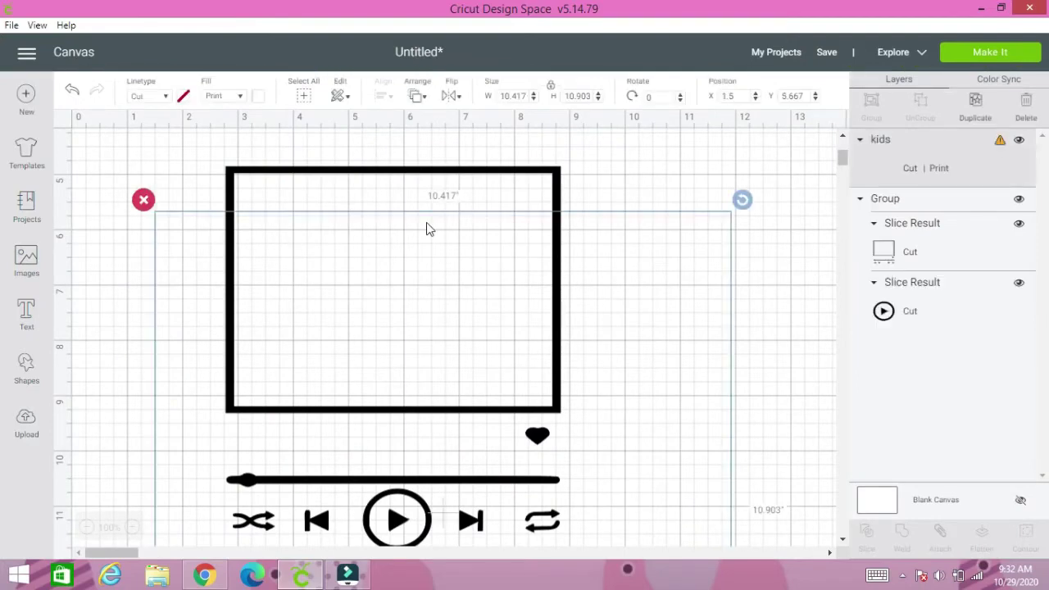
# Unlock the photo's proportions and resize it to 5 by 5 inches
pyautogui.moveTo(431, 331); pyautogui.dragTo(432, 280)
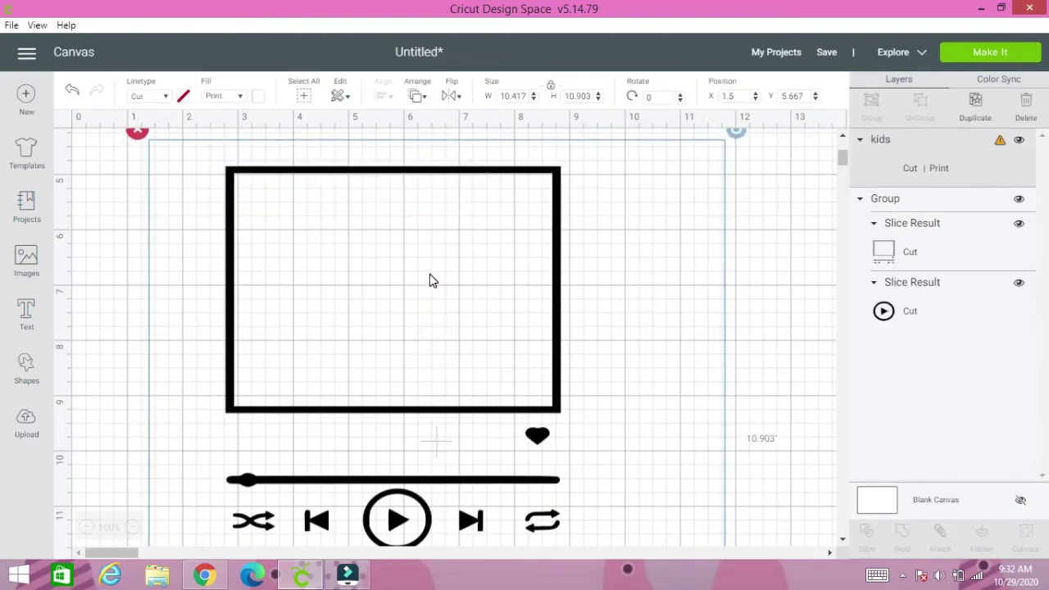
pyautogui.click(551, 85)
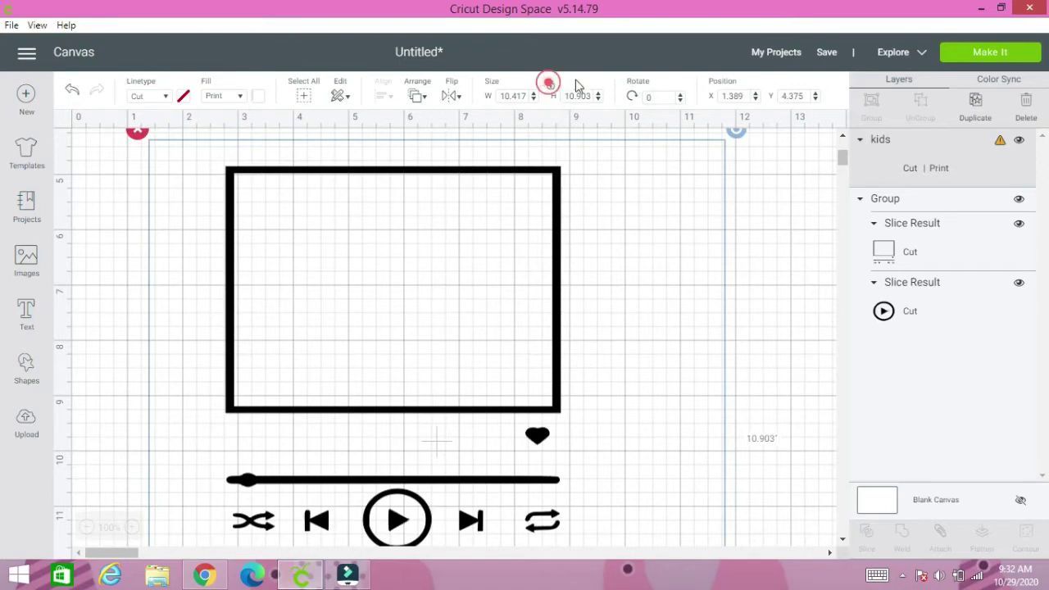
pyautogui.click(516, 90)
pyautogui.write('5')
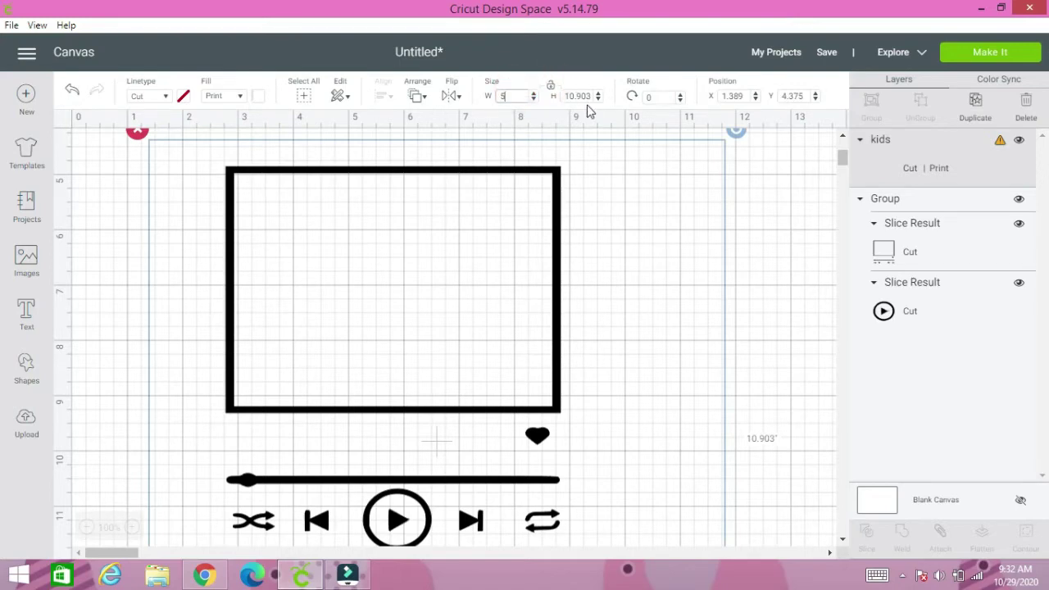
pyautogui.click(582, 92)
pyautogui.write('5')
pyautogui.press('Return')
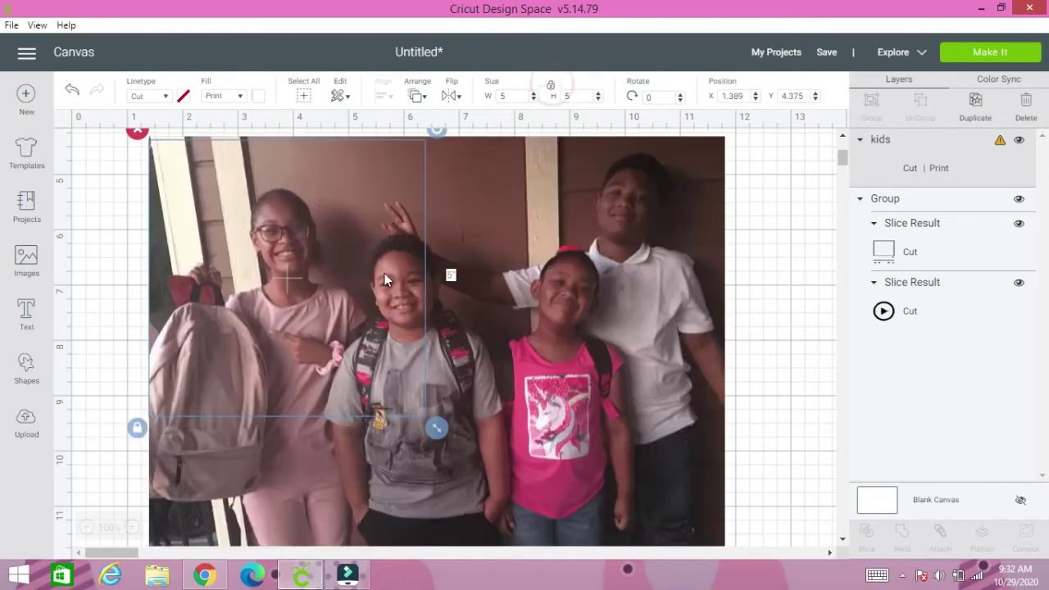
# Stretch the photo to 5.792 by 4.222 inches to fill the black frame
pyautogui.moveTo(340, 265); pyautogui.dragTo(296, 340)
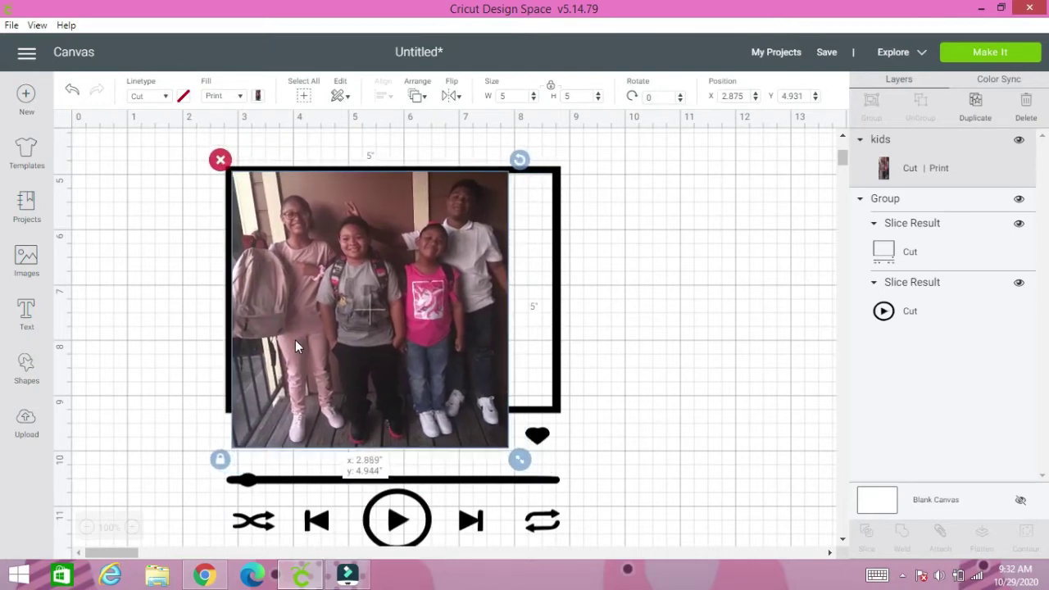
pyautogui.click(220, 460)
pyautogui.moveTo(519, 459); pyautogui.dragTo(564, 418)
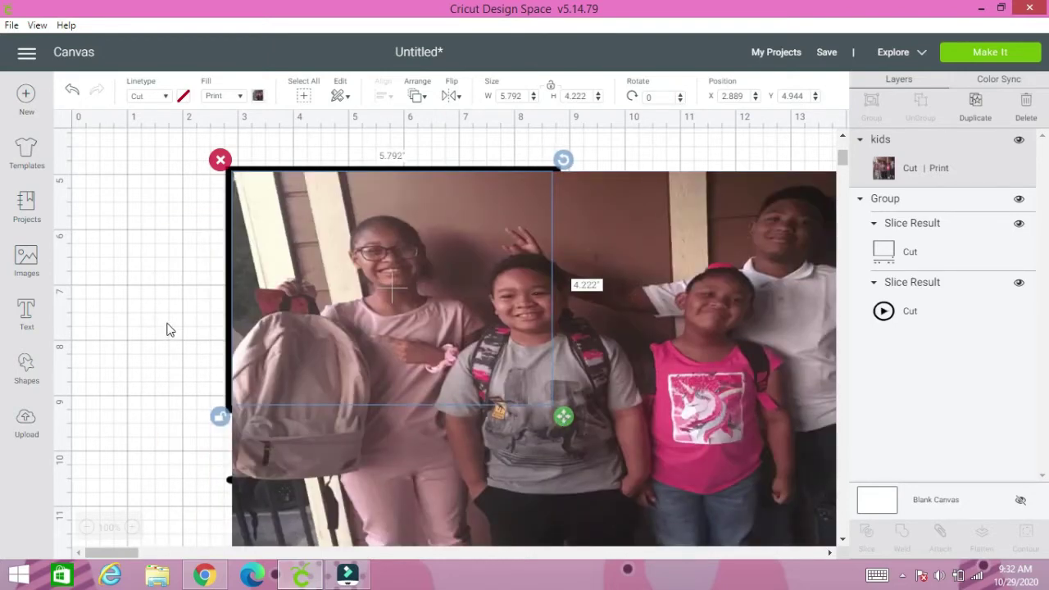
pyautogui.click(167, 324)
# Group the photo with the player elements and move the plaque right and up
pyautogui.click(298, 313)
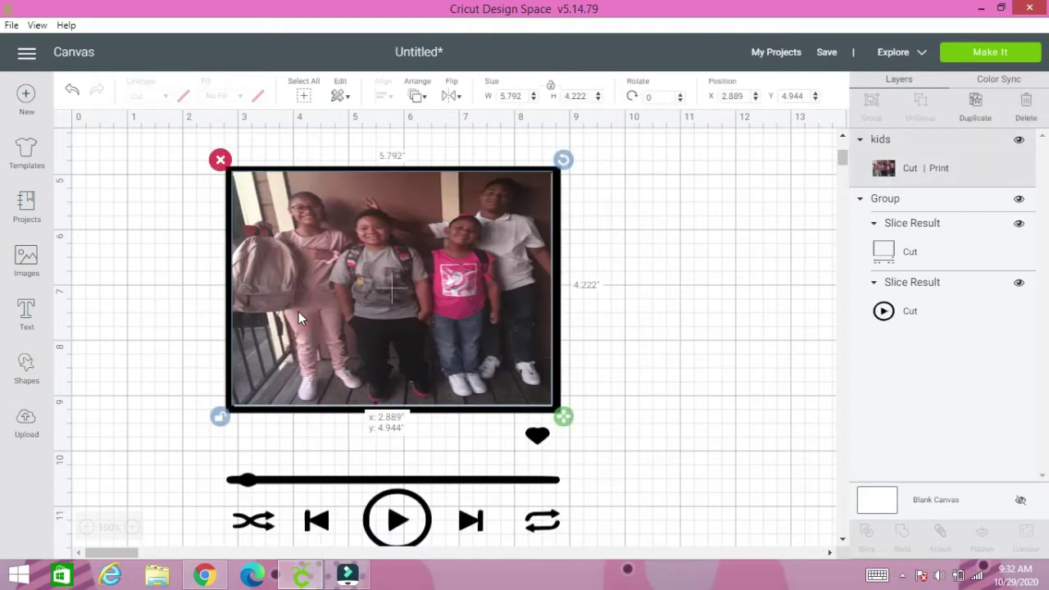
pyautogui.click(156, 276)
pyautogui.moveTo(142, 167); pyautogui.dragTo(360, 361)
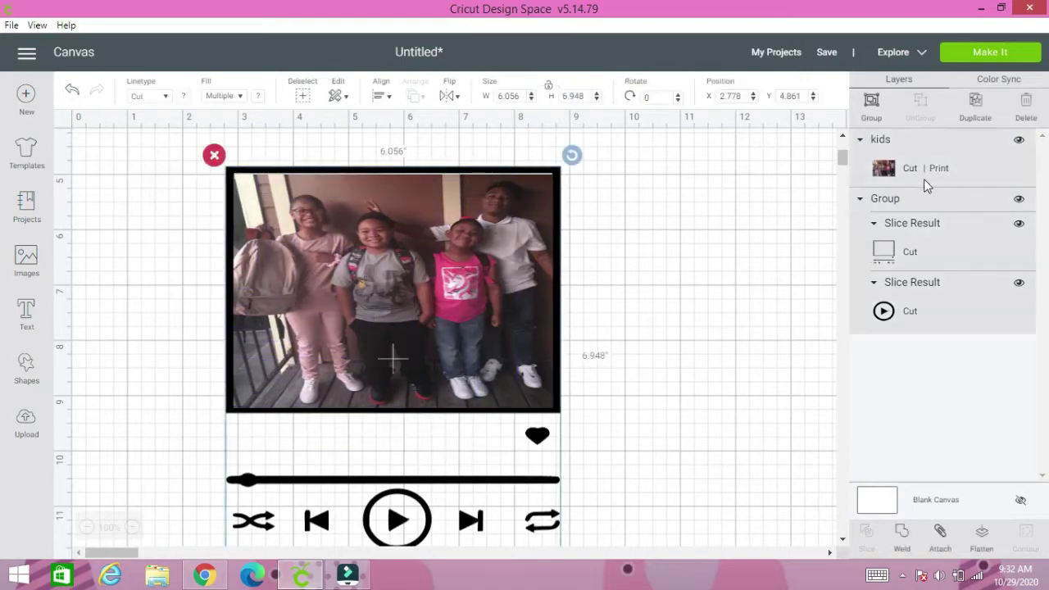
pyautogui.click(871, 108)
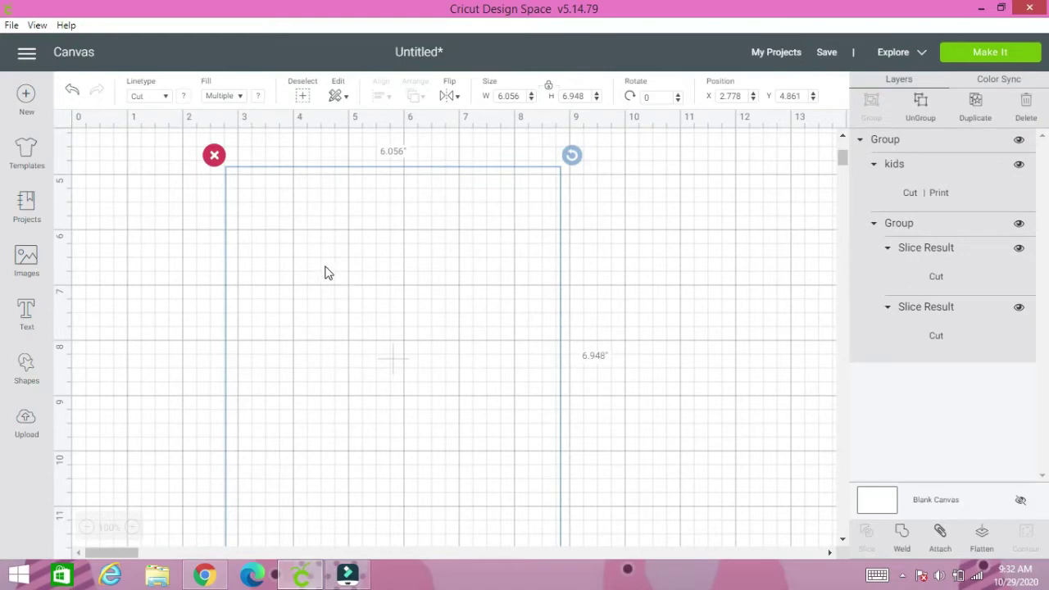
pyautogui.moveTo(418, 364); pyautogui.dragTo(461, 330)
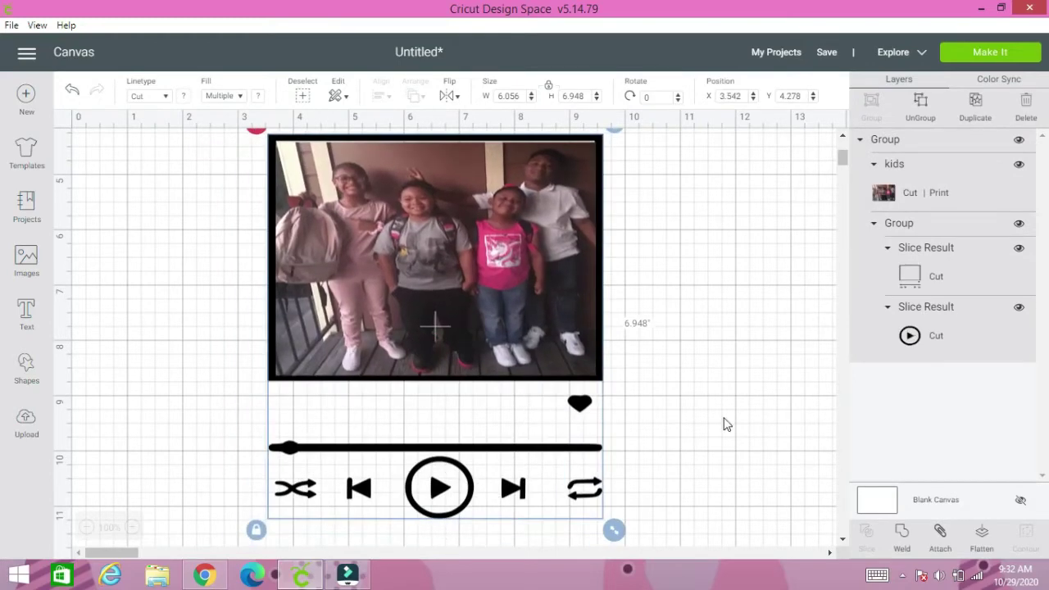
pyautogui.click(750, 407)
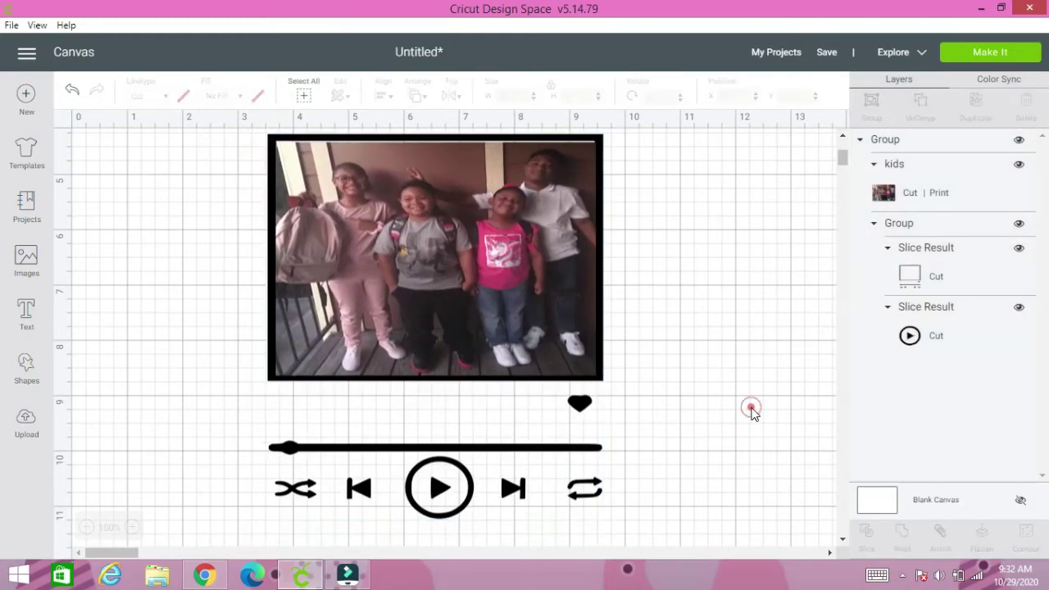
# Add a 'Promises' text box and shrink it with proportions unlocked
pyautogui.click(26, 318)
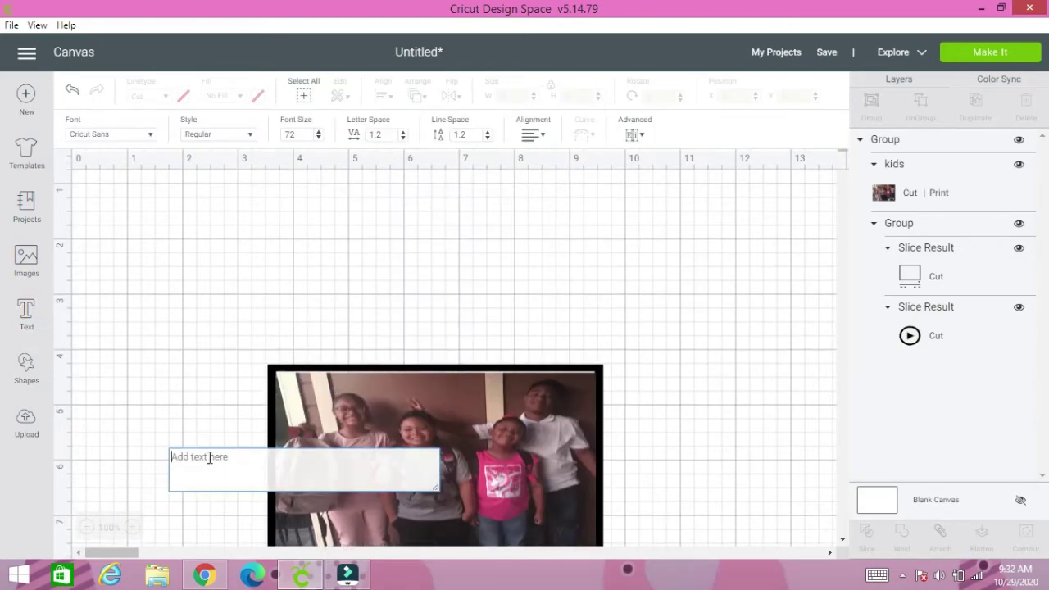
pyautogui.write('Promis')
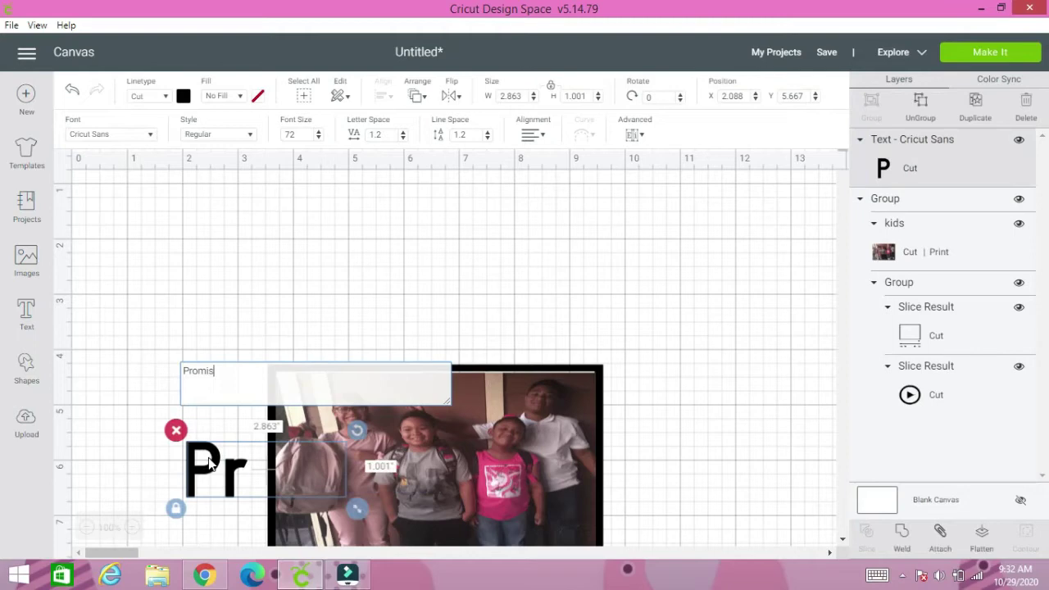
pyautogui.write('es')
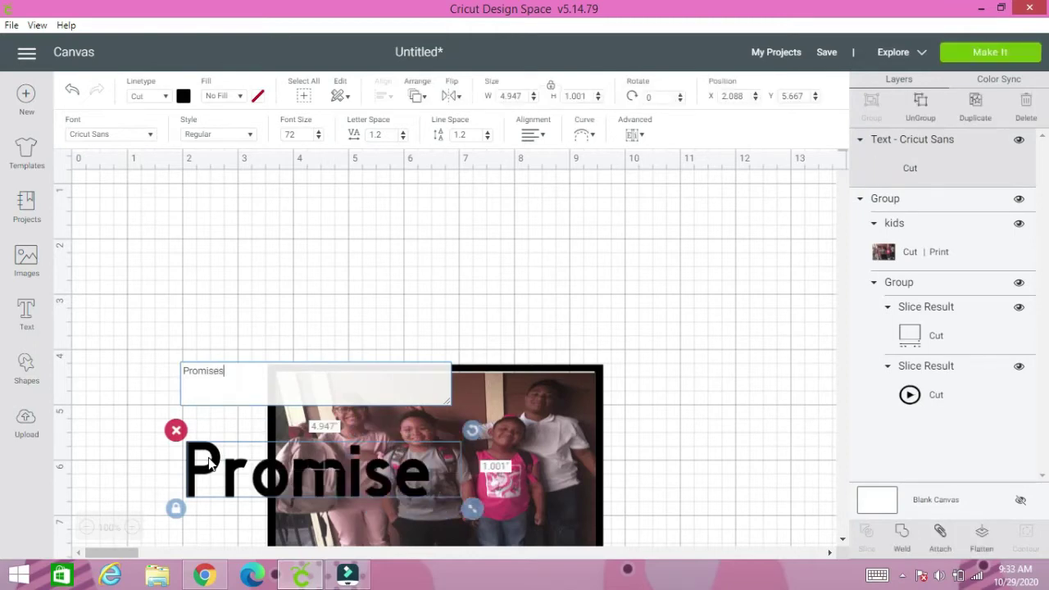
pyautogui.click(175, 508)
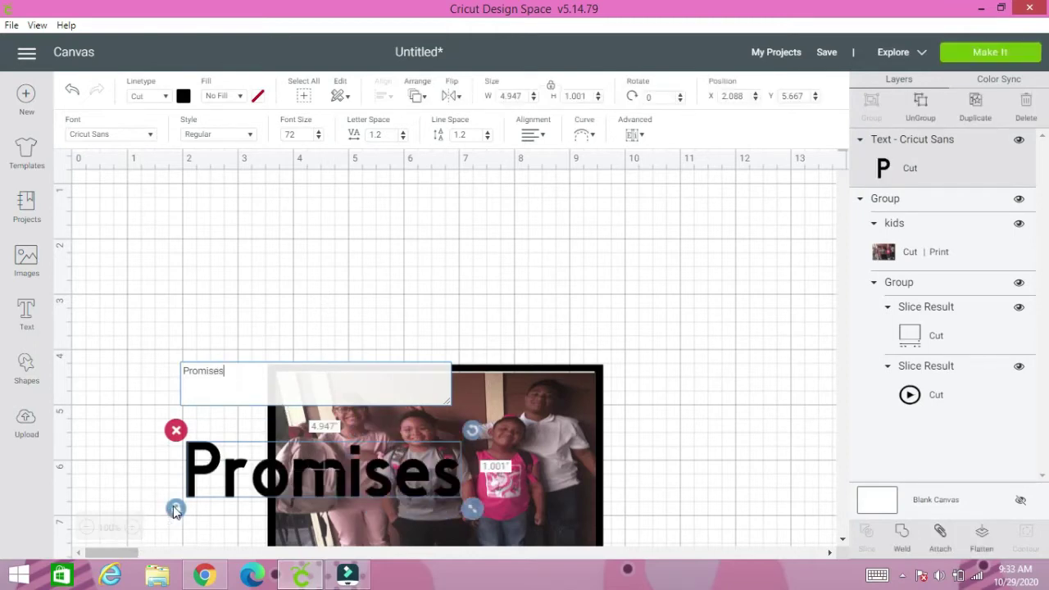
pyautogui.moveTo(472, 510); pyautogui.dragTo(310, 489)
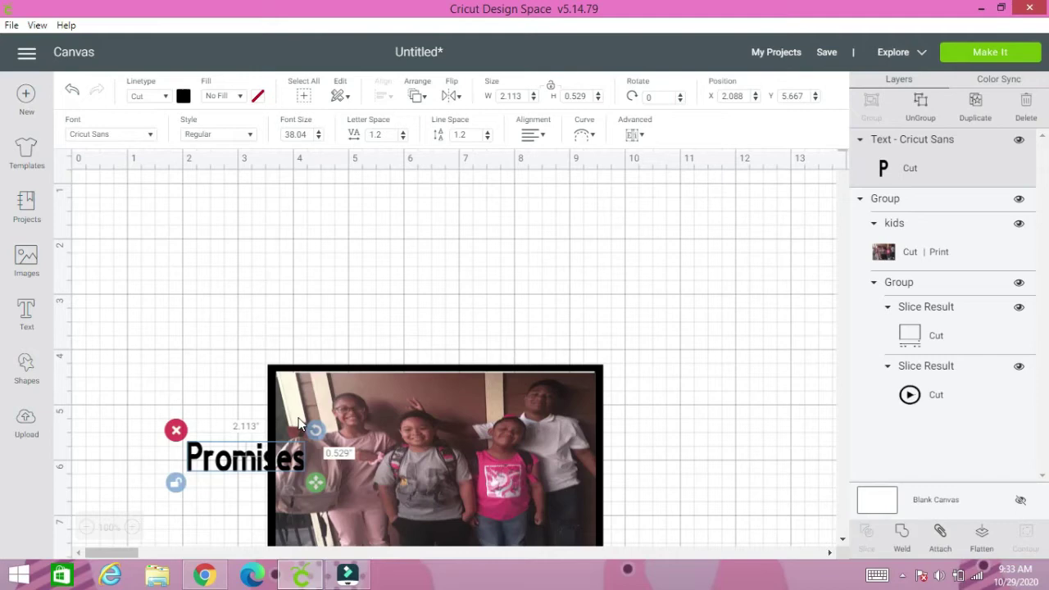
# Place the Promises title just below the photo, relock its proportions, and add another text box
pyautogui.scroll(-4, 261, 461)
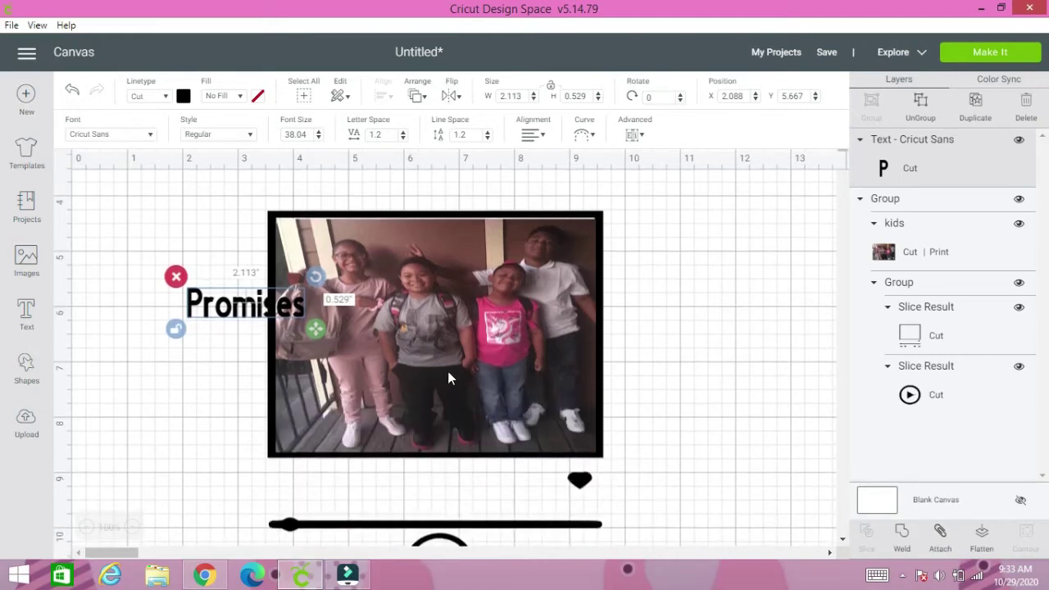
pyautogui.moveTo(448, 378); pyautogui.dragTo(426, 256)
pyautogui.click(250, 309)
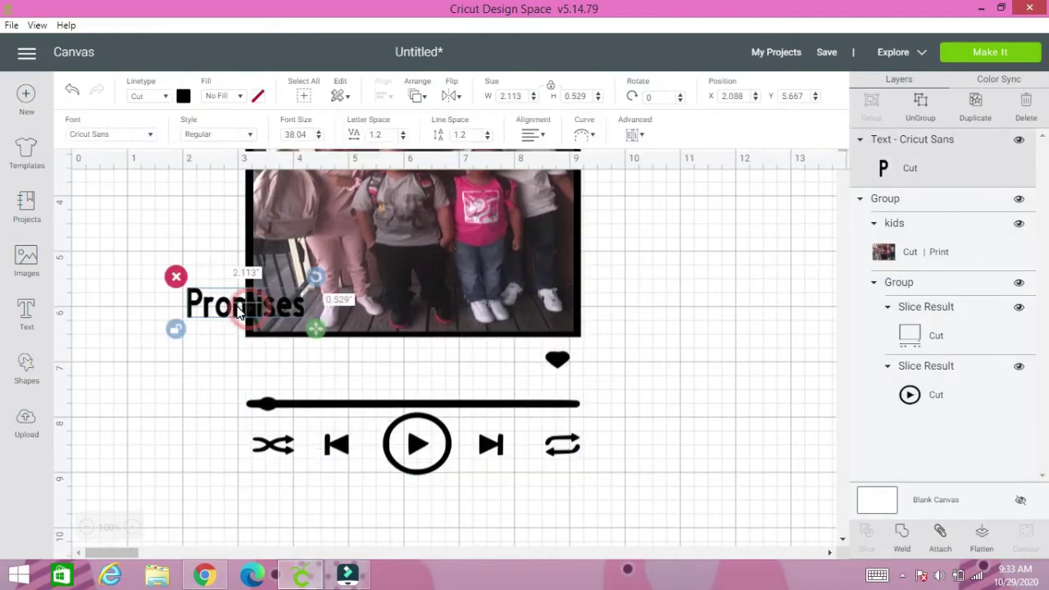
pyautogui.moveTo(238, 312); pyautogui.dragTo(306, 363)
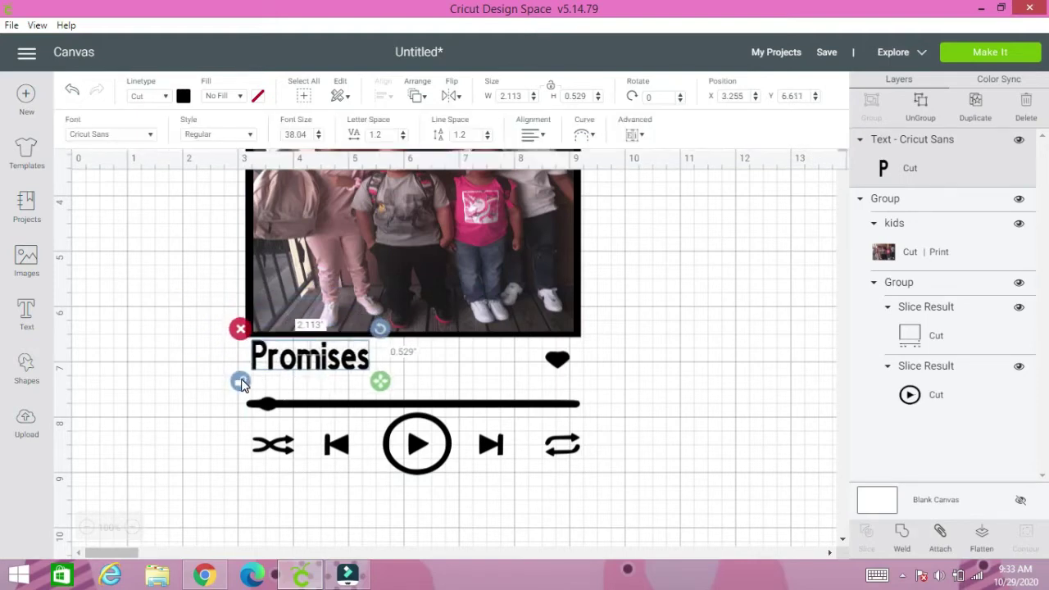
pyautogui.click(240, 383)
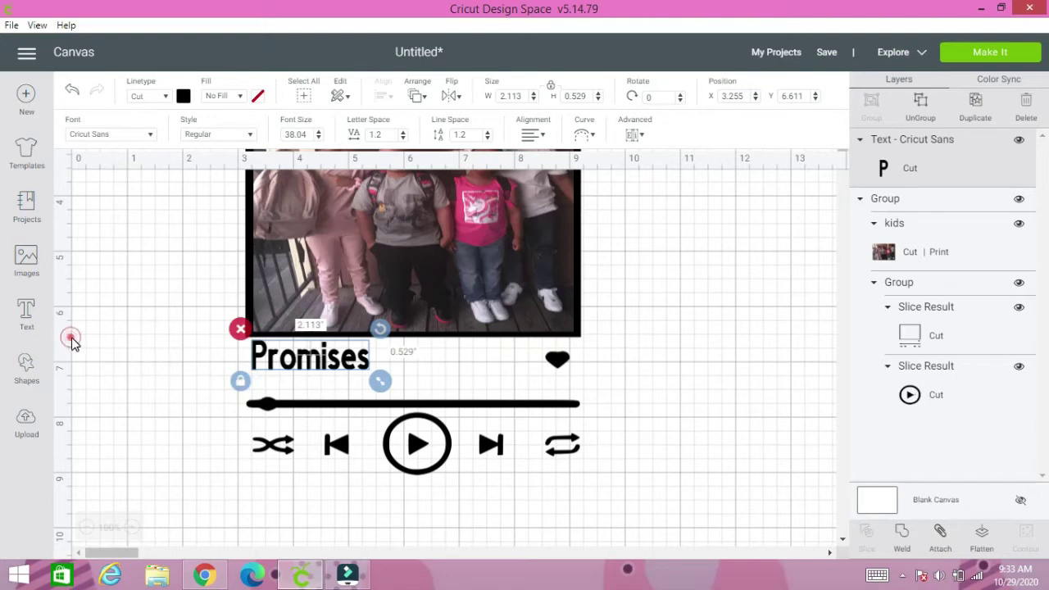
pyautogui.click(29, 312)
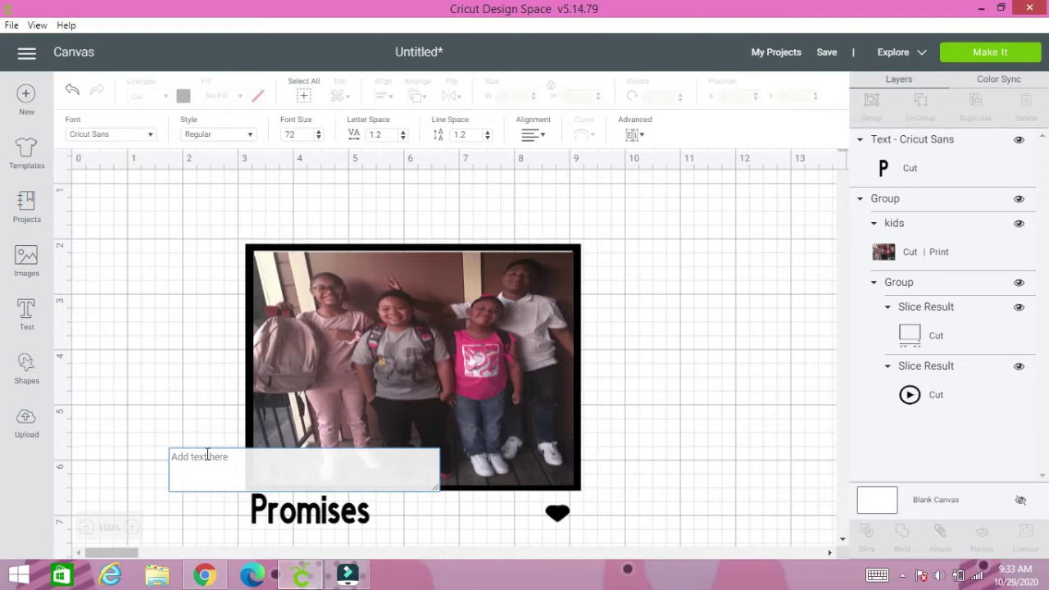
# Type the artist line 'hene' Aiko feat Namiko & Miyagi', correcting typos
pyautogui.write('jen')
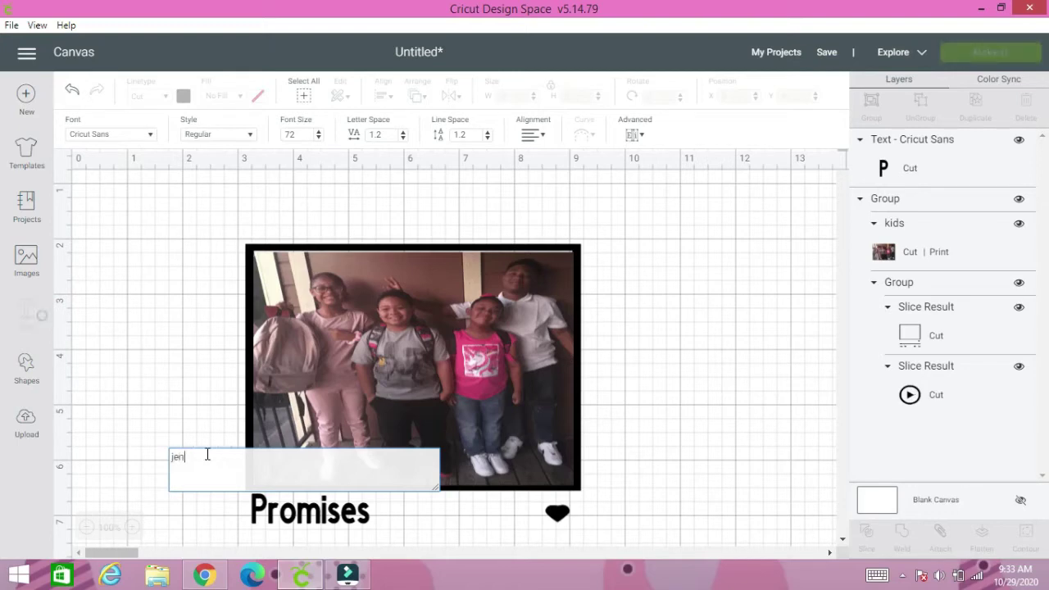
pyautogui.press('BackSpace')
pyautogui.press('BackSpace')
pyautogui.write('hene')
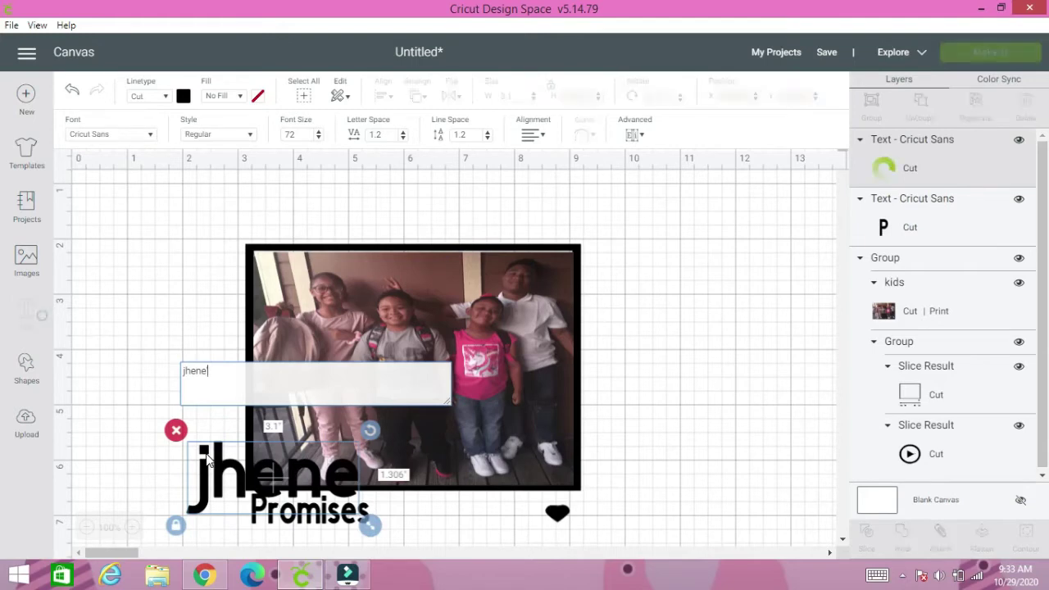
pyautogui.write("'")
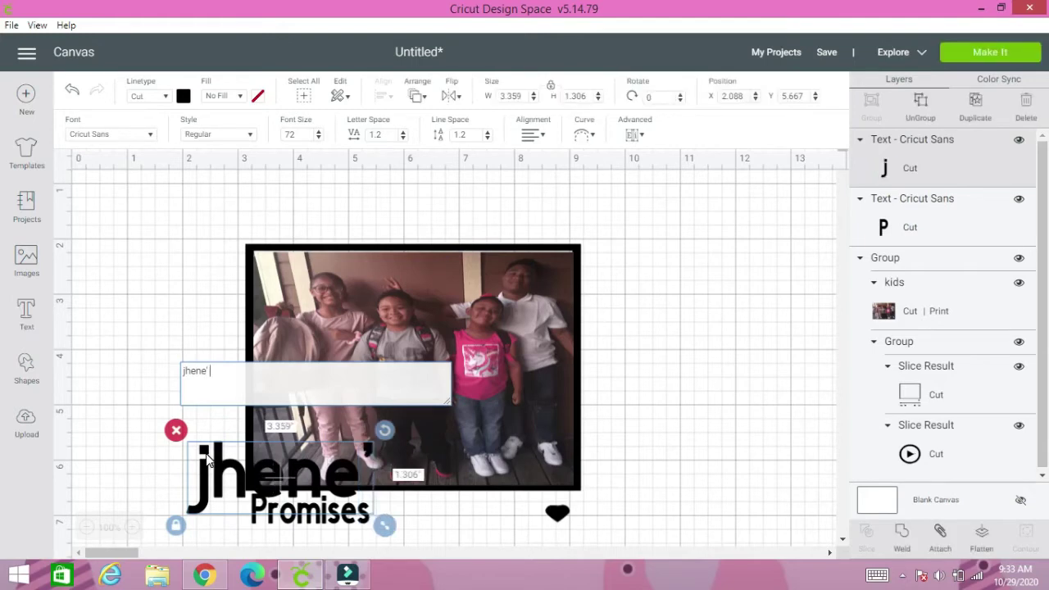
pyautogui.write(' Aiko')
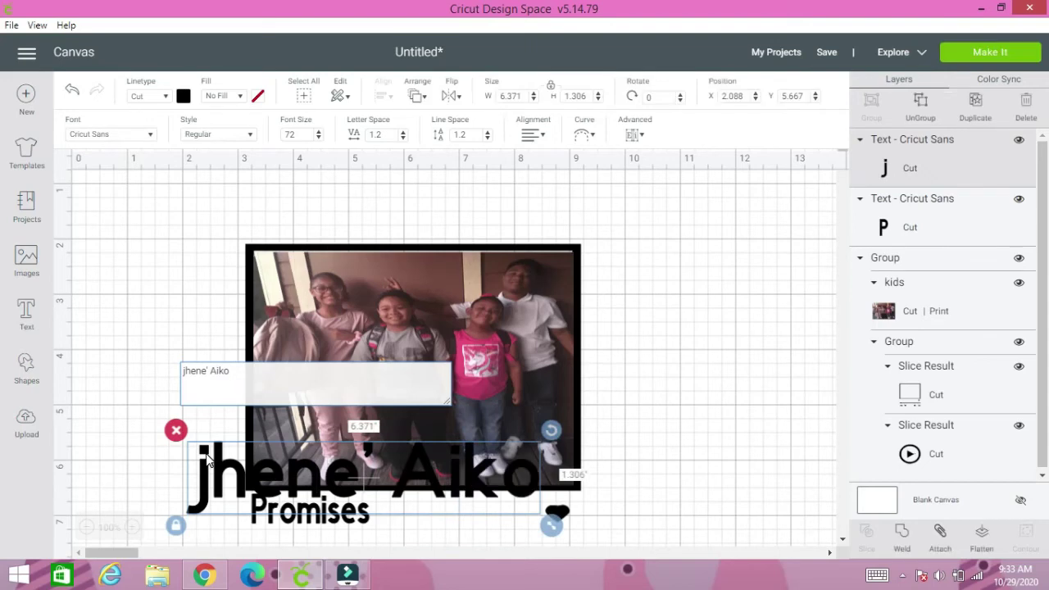
pyautogui.write(' feat.')
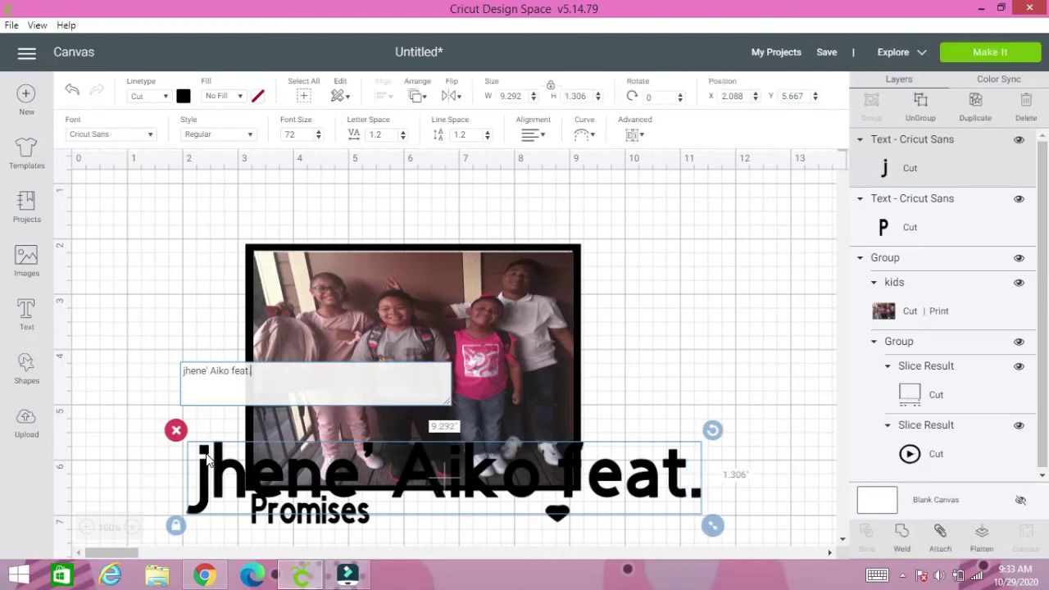
pyautogui.press('BackSpace')
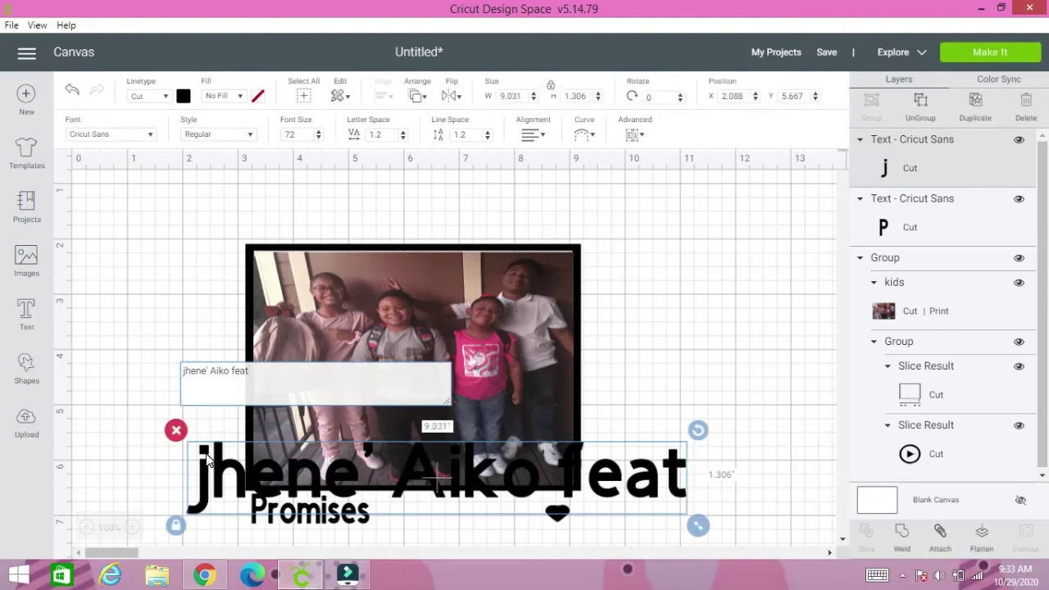
pyautogui.write('NaM')
pyautogui.press('BackSpace')
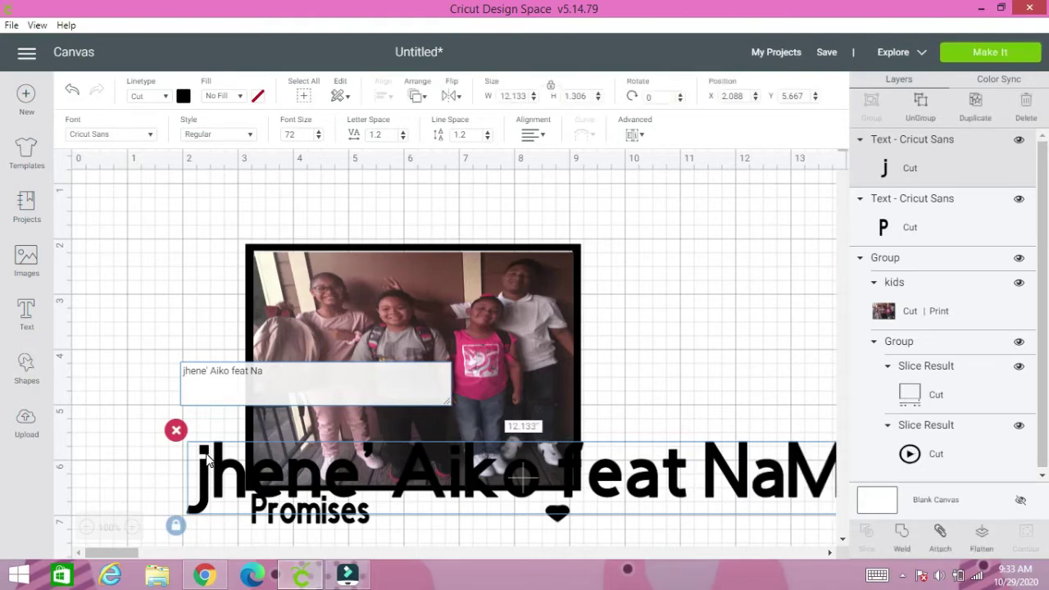
pyautogui.write('mi')
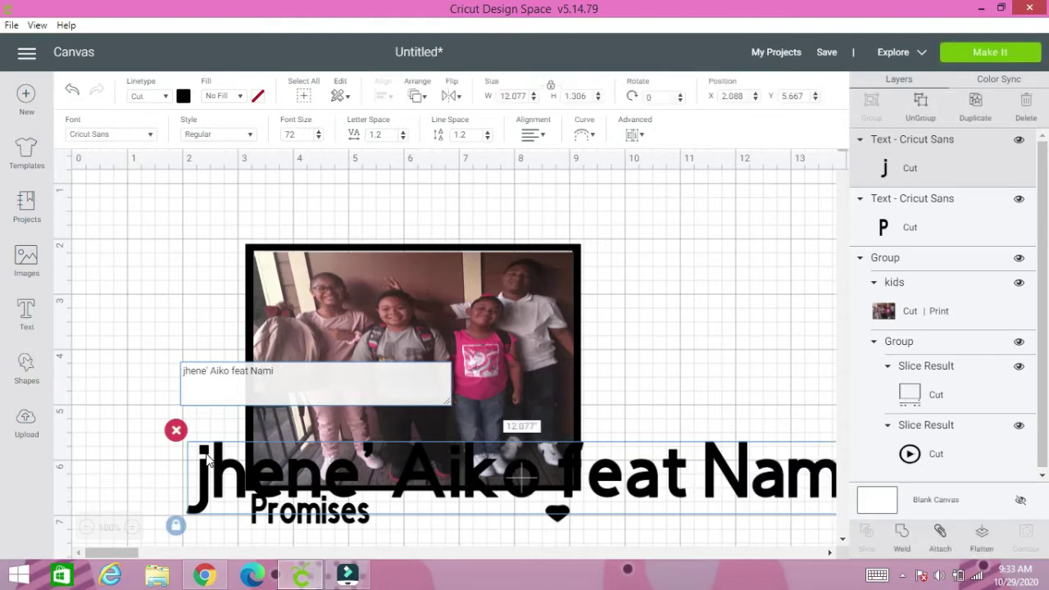
pyautogui.write('ko')
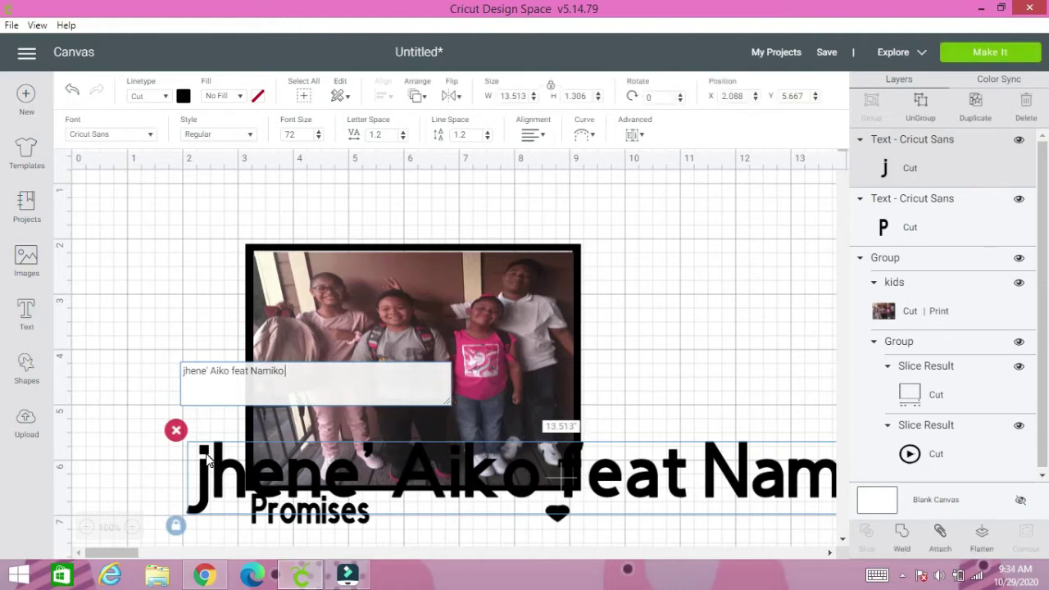
pyautogui.write('&')
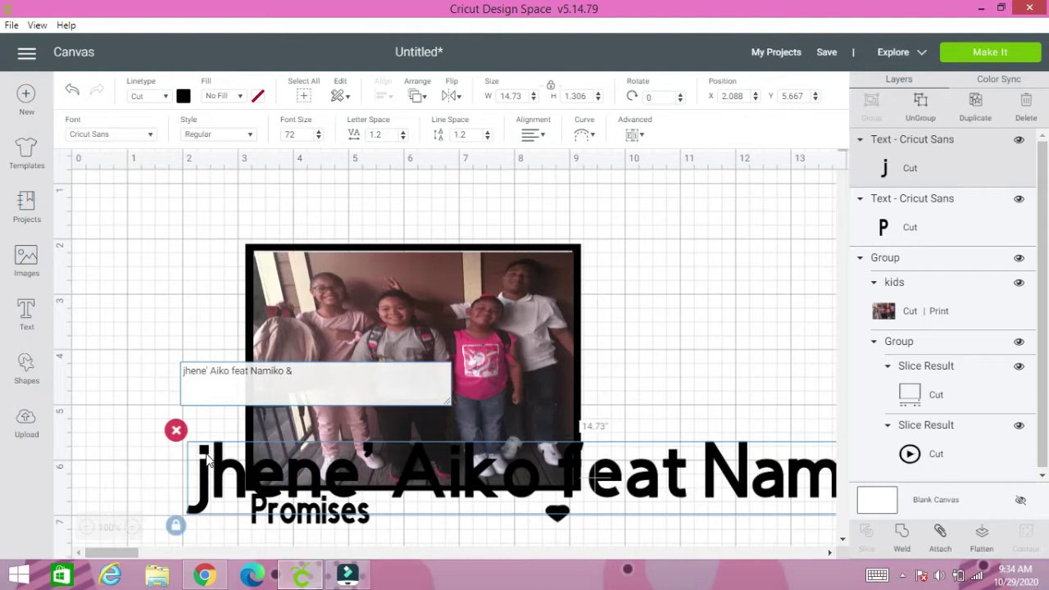
pyautogui.write(' Miya')
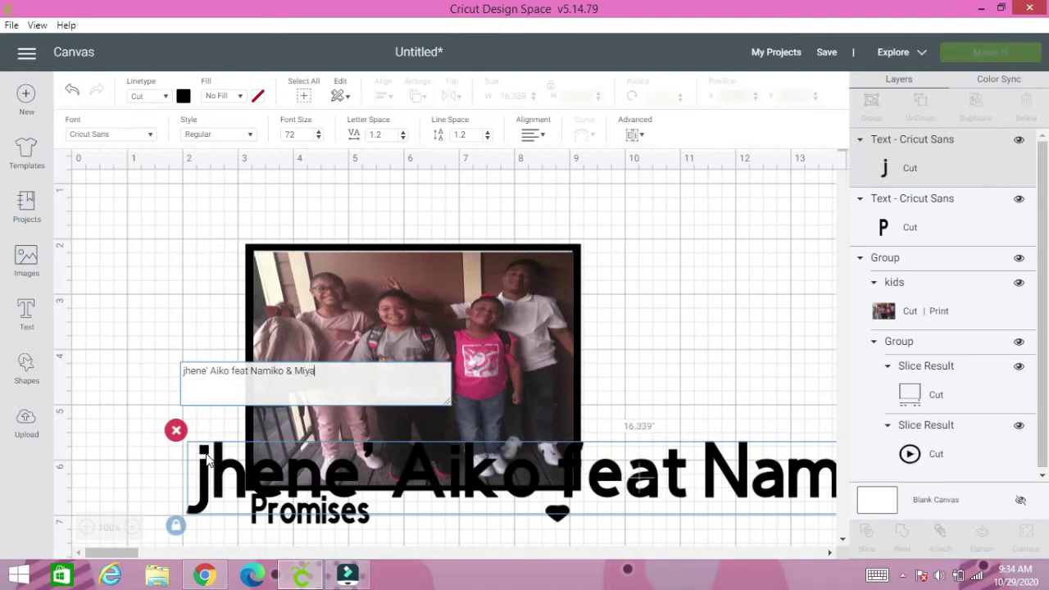
pyautogui.write('gi')
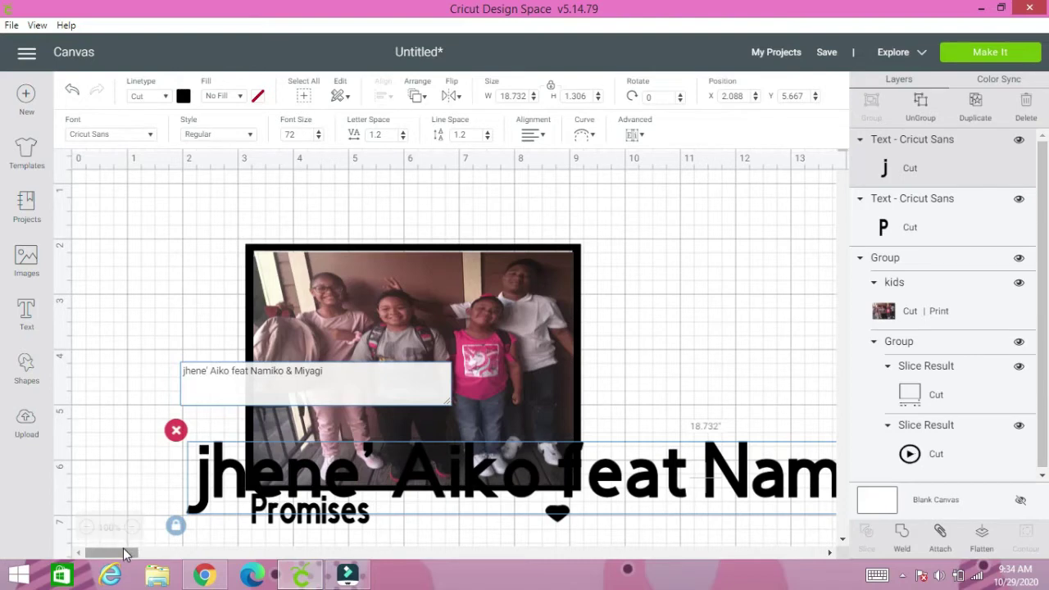
# Shrink and flatten the artist line, placing it just under Promises
pyautogui.moveTo(131, 553); pyautogui.dragTo(188, 552)
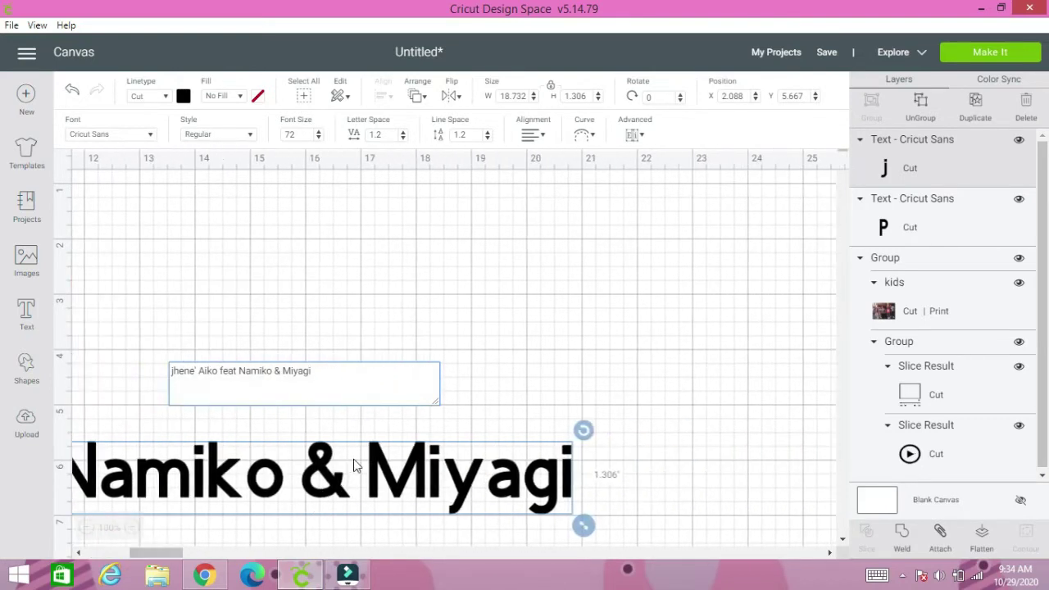
pyautogui.moveTo(580, 525); pyautogui.dragTo(108, 501)
pyautogui.moveTo(153, 553); pyautogui.dragTo(103, 551)
pyautogui.scroll(-3, 566, 466)
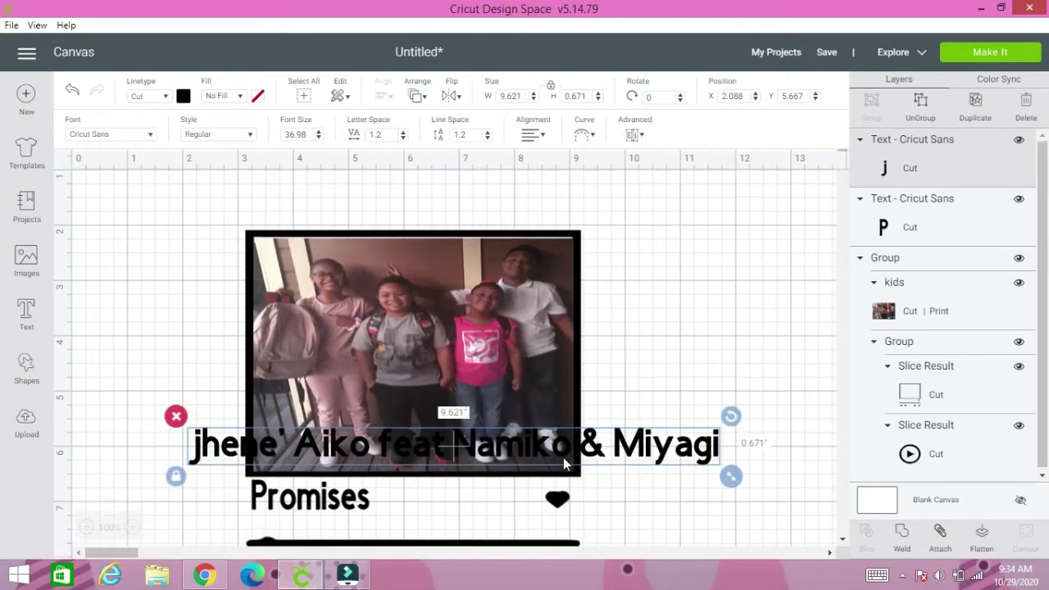
pyautogui.click(175, 414)
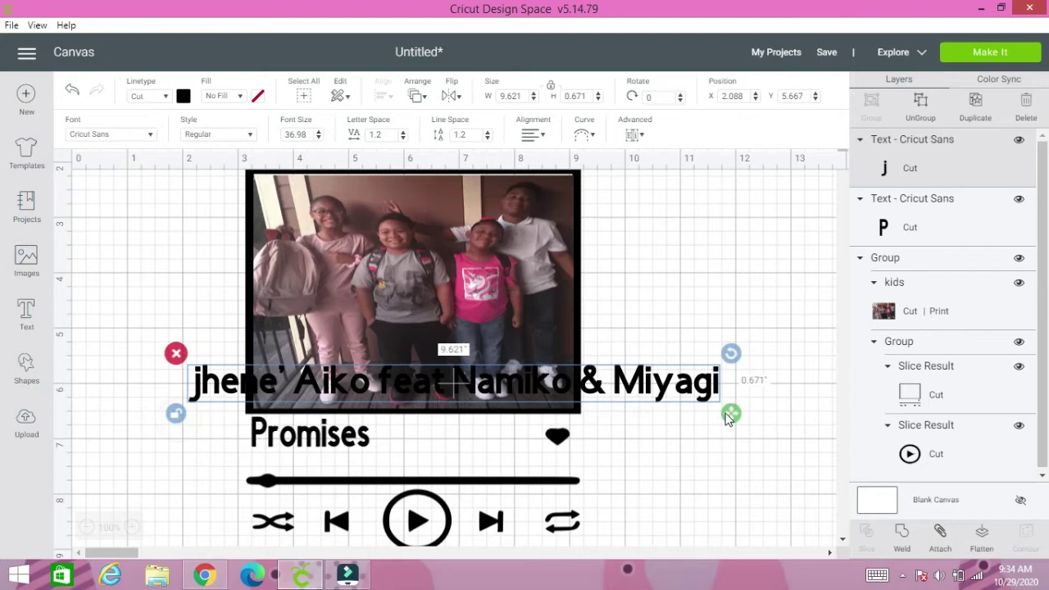
pyautogui.moveTo(732, 415); pyautogui.dragTo(446, 404)
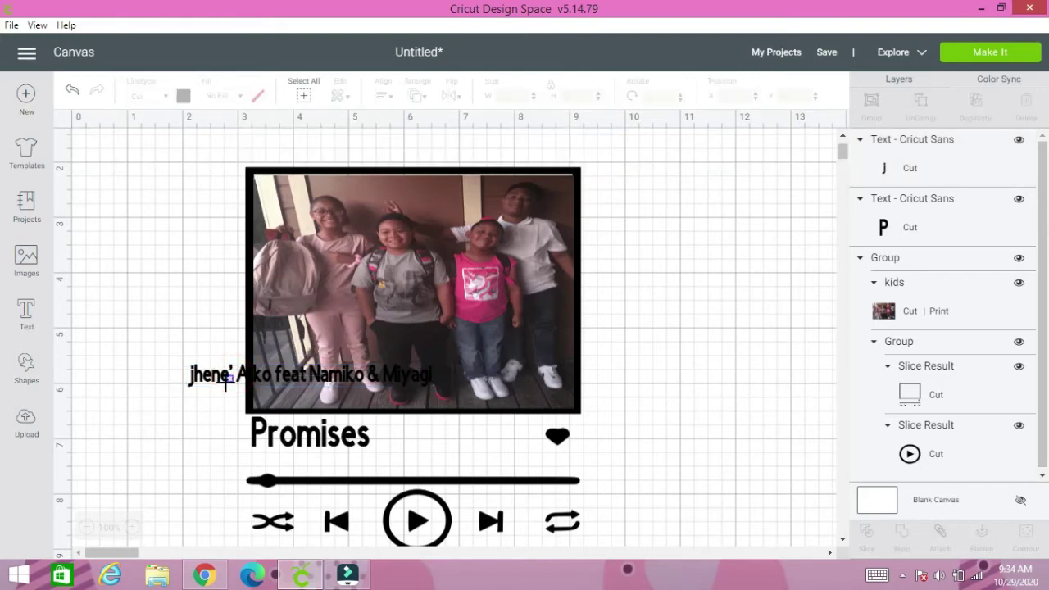
pyautogui.moveTo(230, 378); pyautogui.dragTo(287, 468)
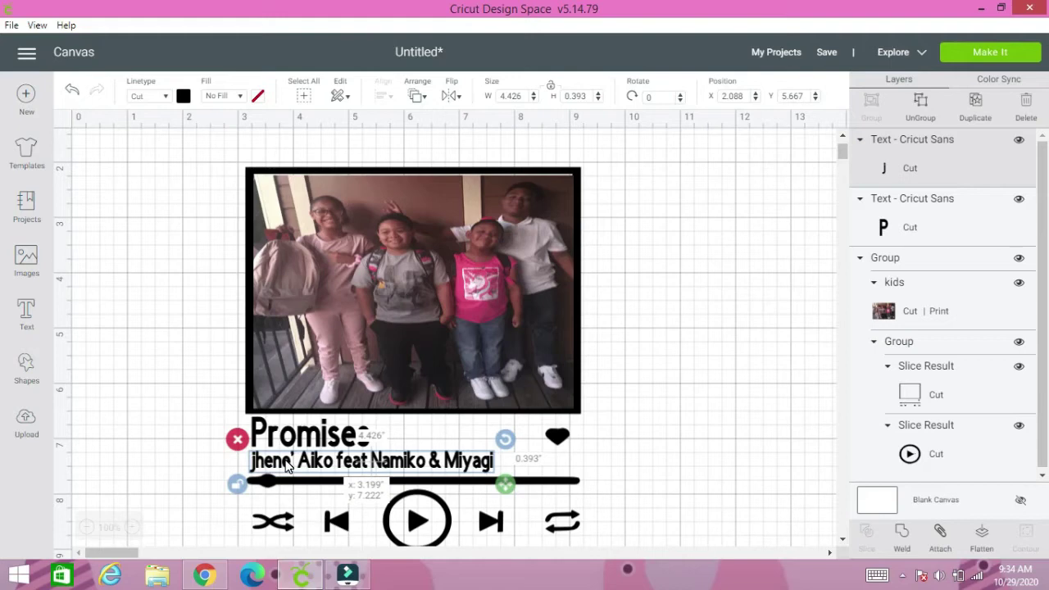
pyautogui.moveTo(287, 465); pyautogui.dragTo(287, 467)
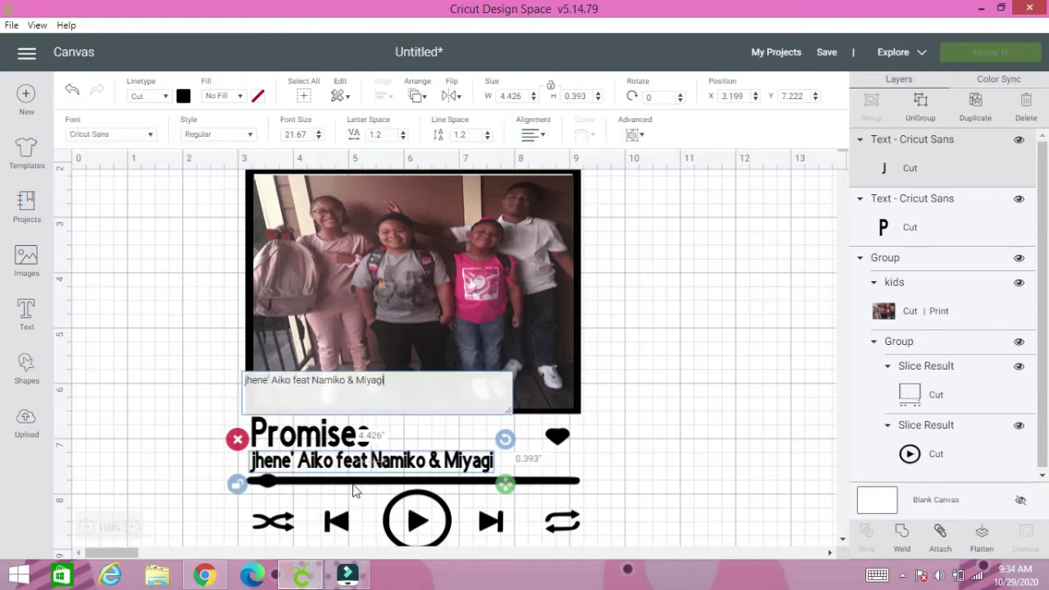
# Capitalise the artist line to start with 'J'
pyautogui.click(249, 384)
pyautogui.press('BackSpace')
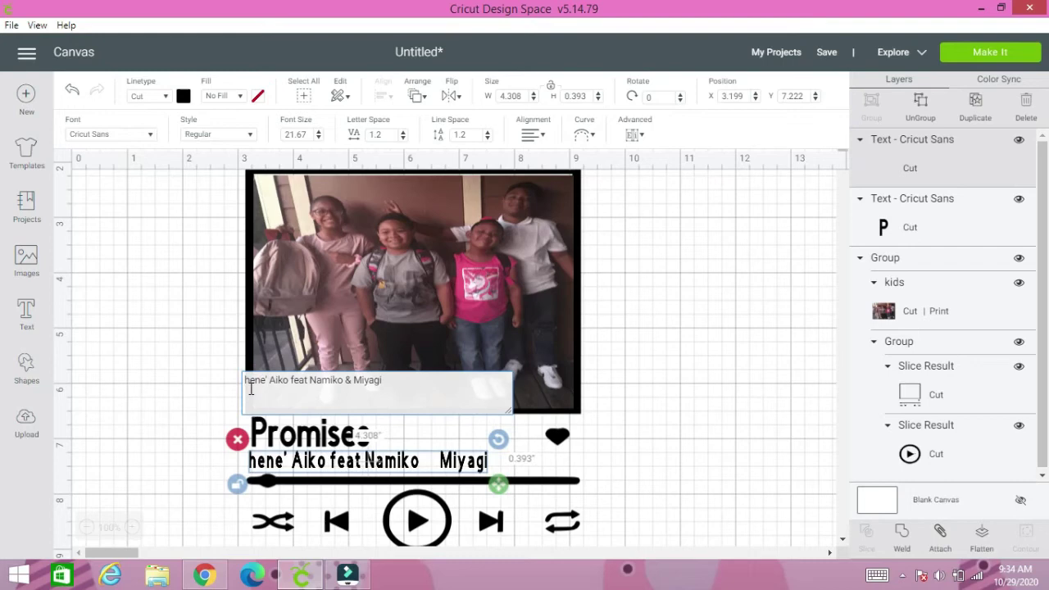
pyautogui.write('J')
pyautogui.click(215, 363)
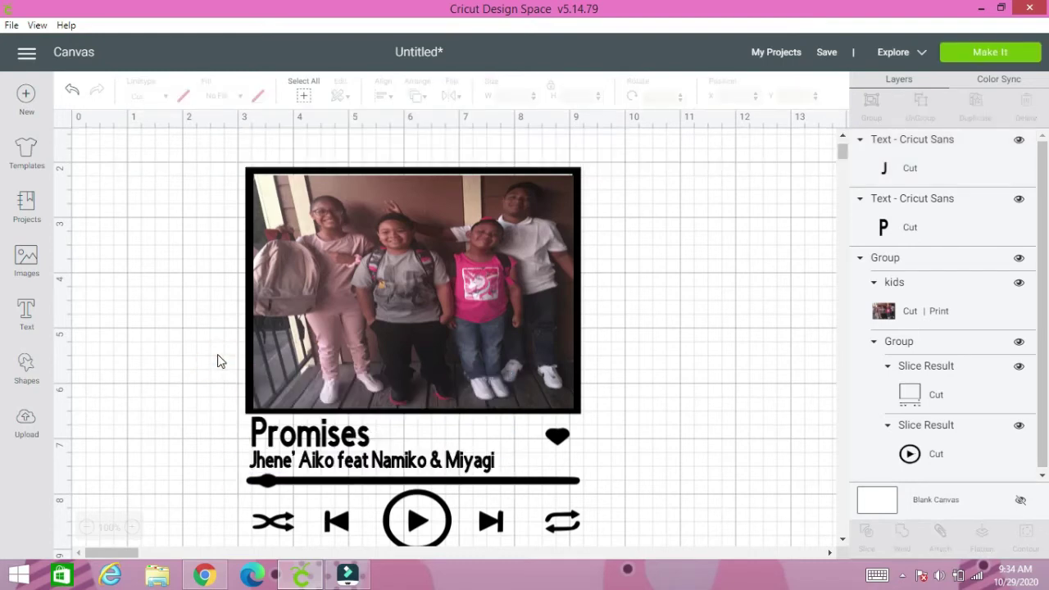
pyautogui.click(687, 436)
pyautogui.scroll(-2, 686, 438)
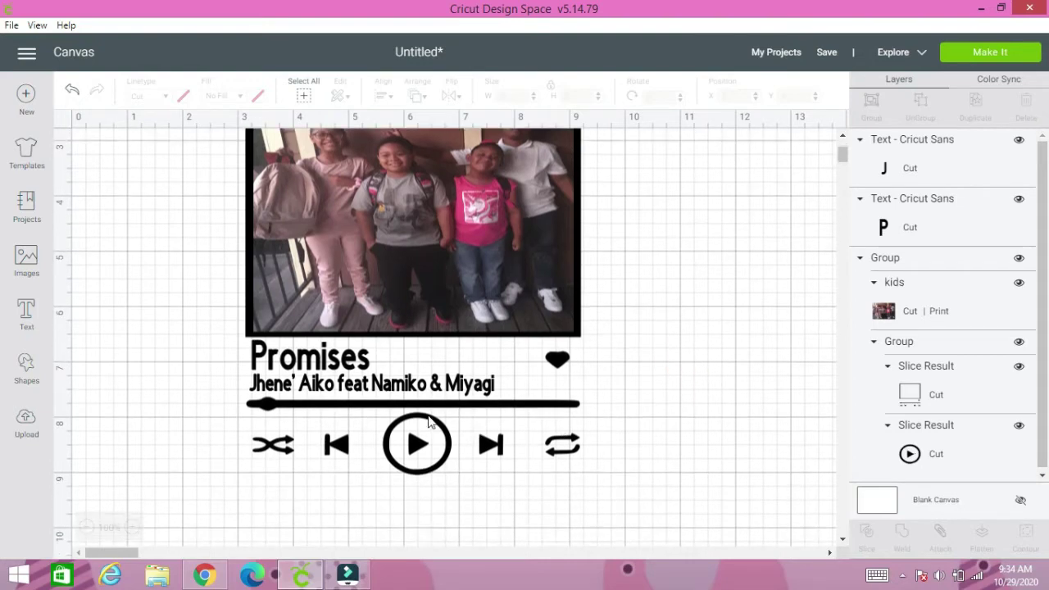
pyautogui.scroll(2, 206, 187)
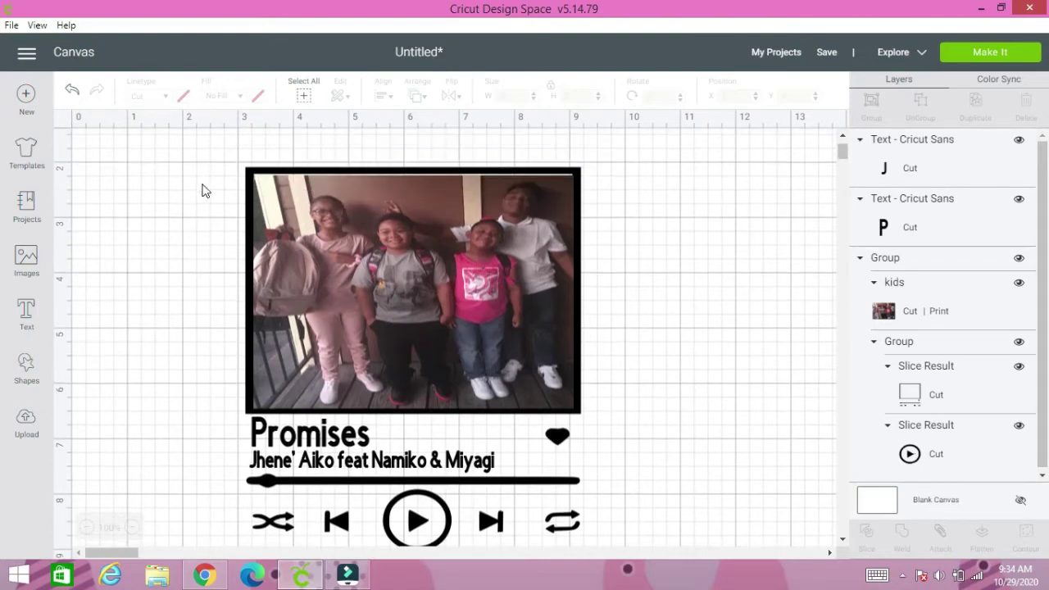
# Select every part of the plaque and group them together
pyautogui.moveTo(218, 171); pyautogui.dragTo(572, 456)
pyautogui.scroll(-4, 433, 375)
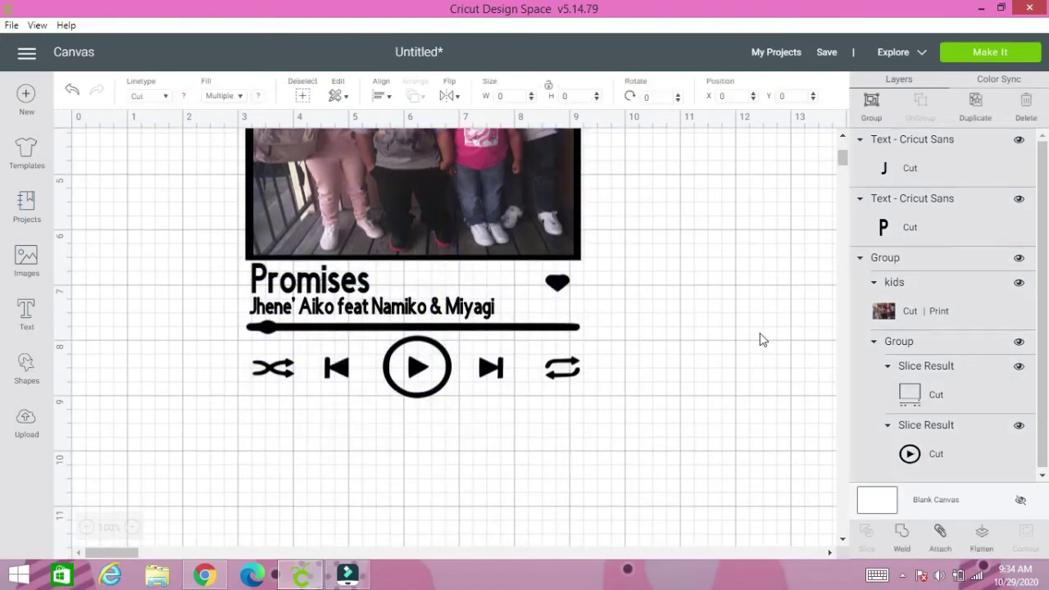
pyautogui.click(872, 105)
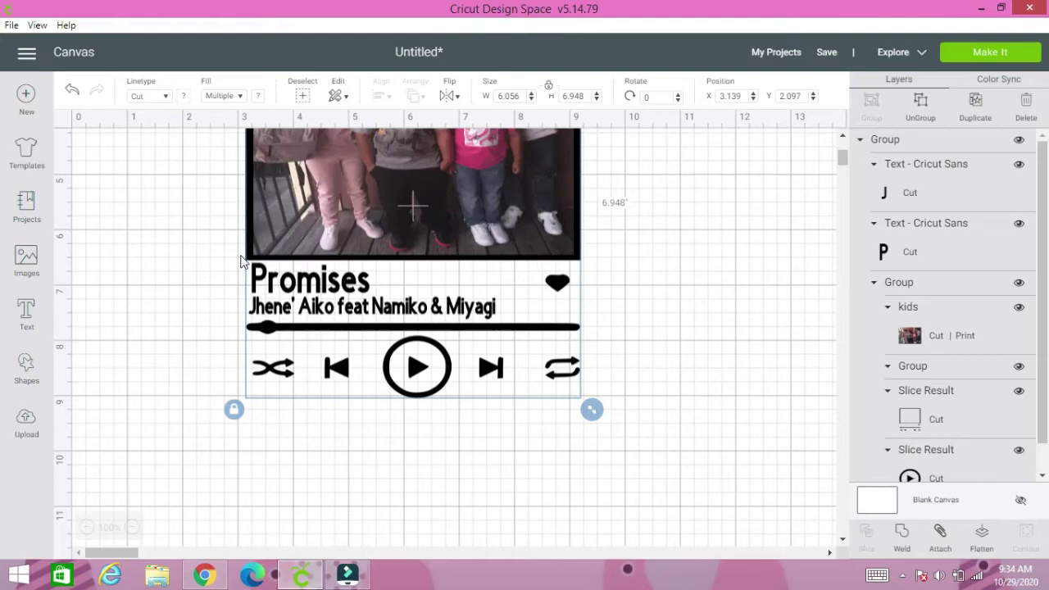
# Unlock proportions, enlarge the plaque to 6.264 by 8.031 inches, then switch to Chrome
pyautogui.click(236, 411)
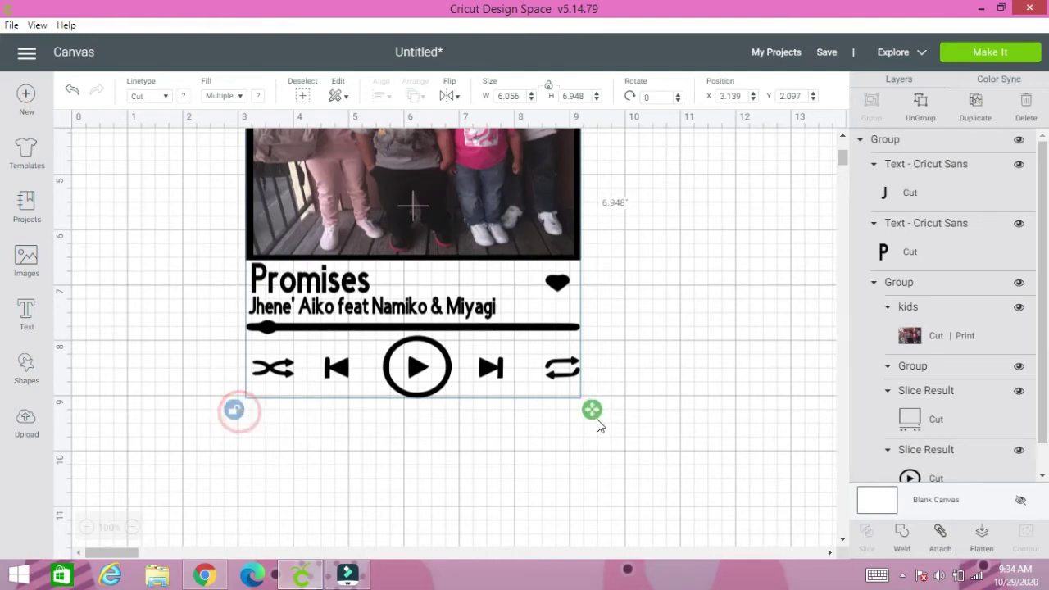
pyautogui.moveTo(593, 411); pyautogui.dragTo(602, 469)
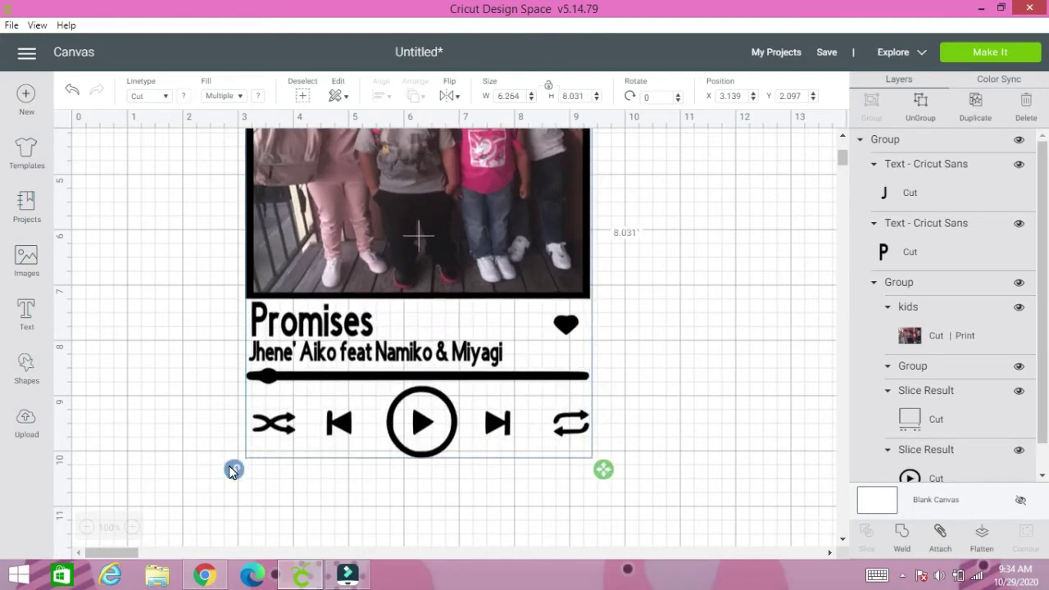
pyautogui.click(231, 469)
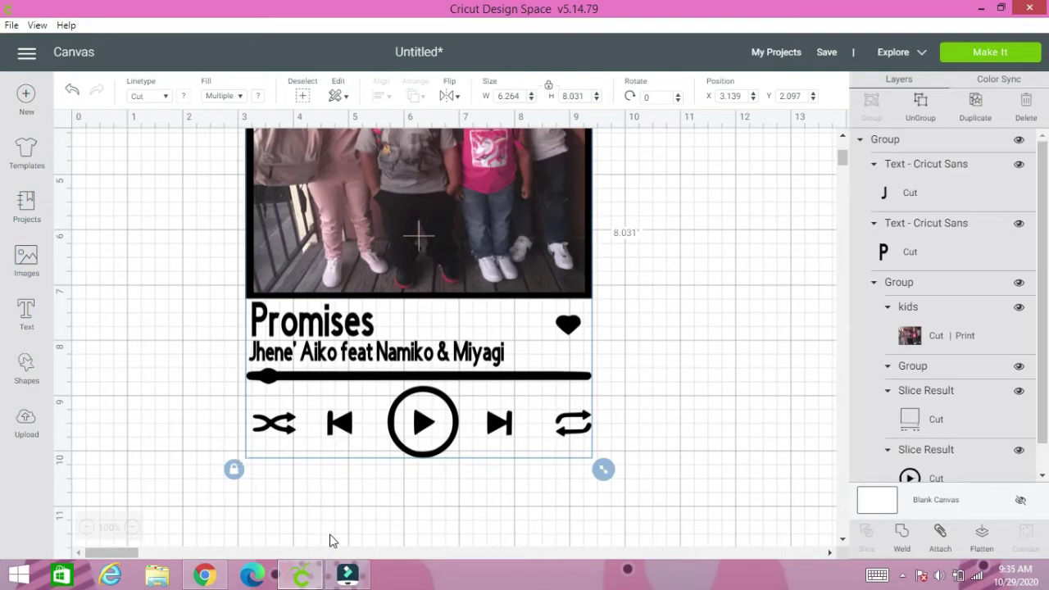
pyautogui.click(204, 576)
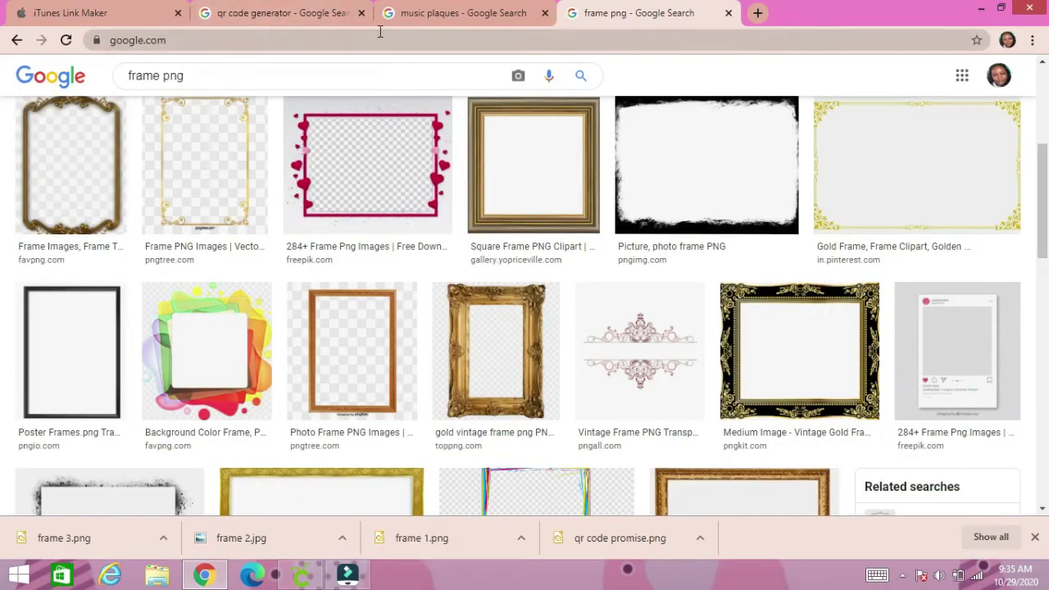
# Go to YouTube and search for 'jhene aiko promises'
pyautogui.click(576, 40)
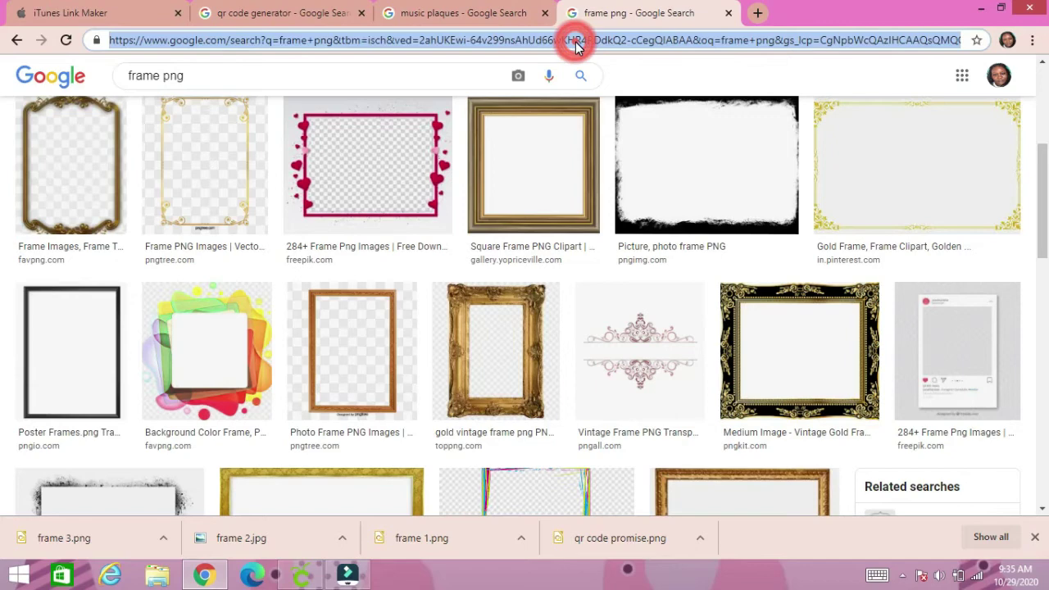
pyautogui.write('youtube.com')
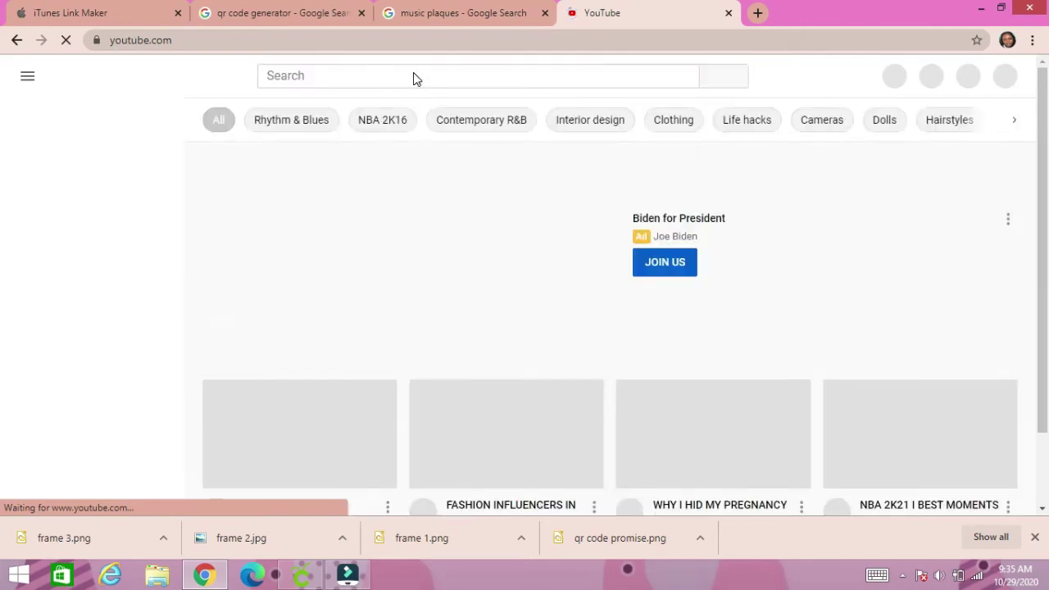
pyautogui.click(414, 72)
pyautogui.write('jh')
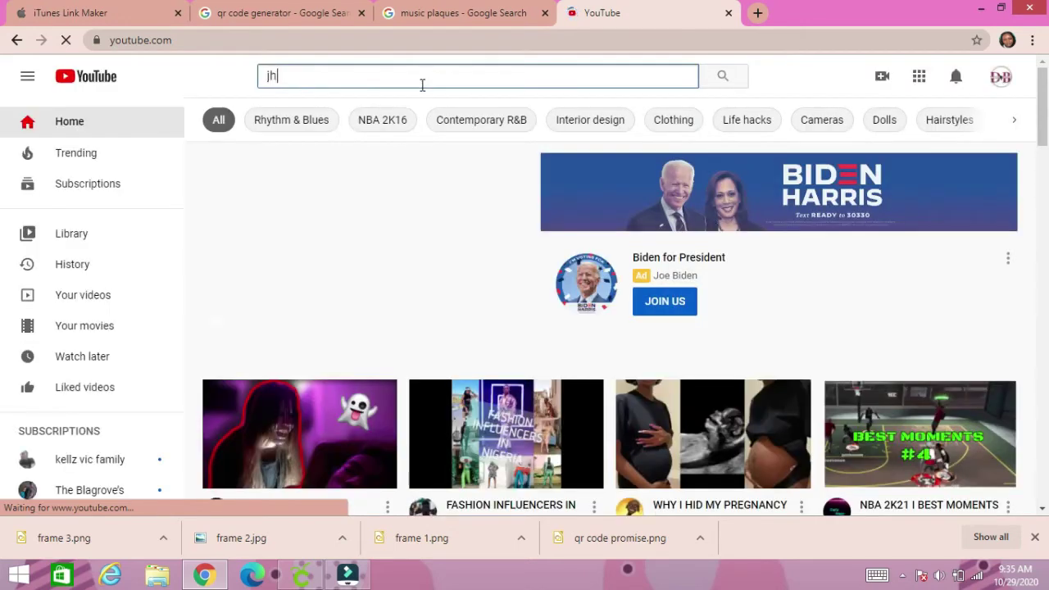
pyautogui.write('ene a')
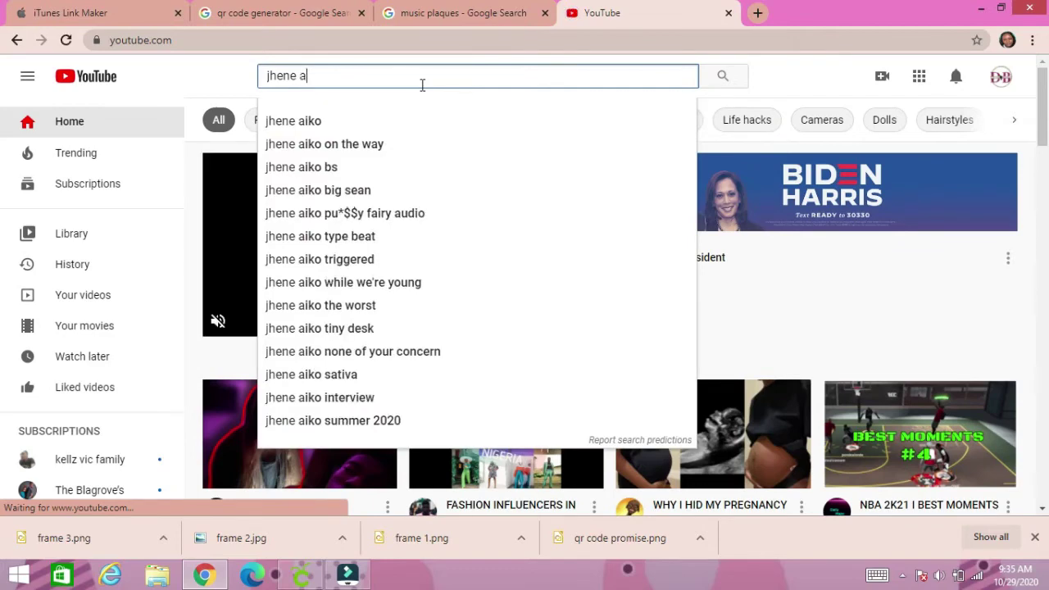
pyautogui.write('iko promises')
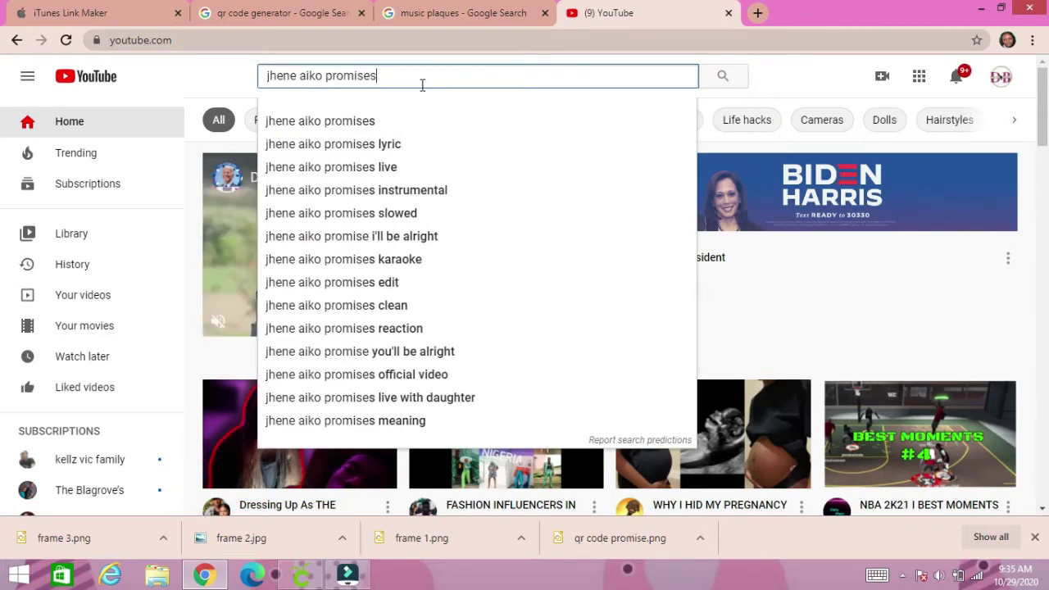
pyautogui.press('Return')
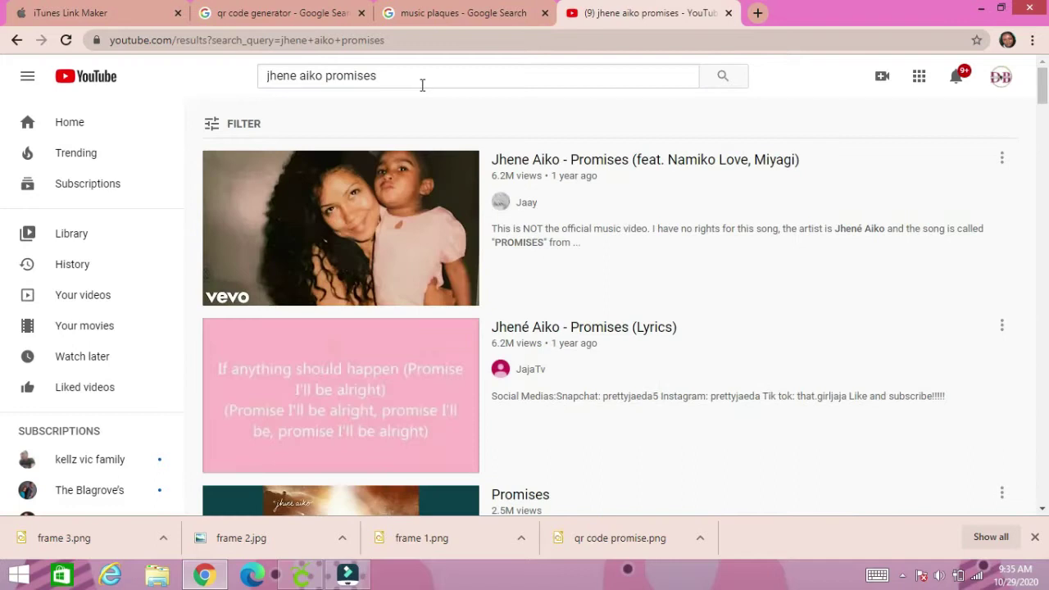
# Open the first Promises result, mute it, and skip to the next video
pyautogui.moveTo(459, 176)
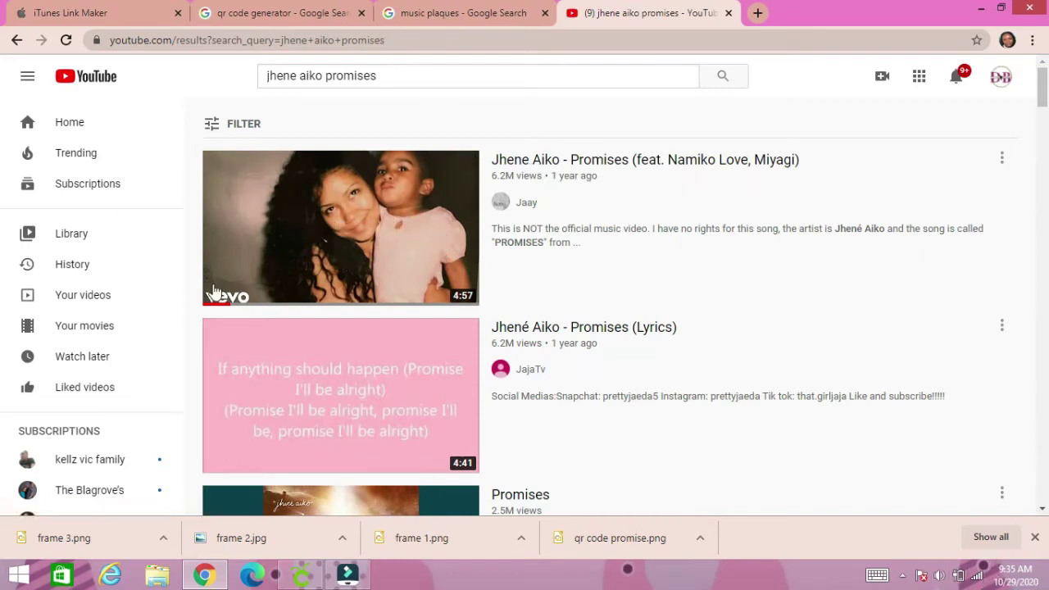
pyautogui.click(941, 577)
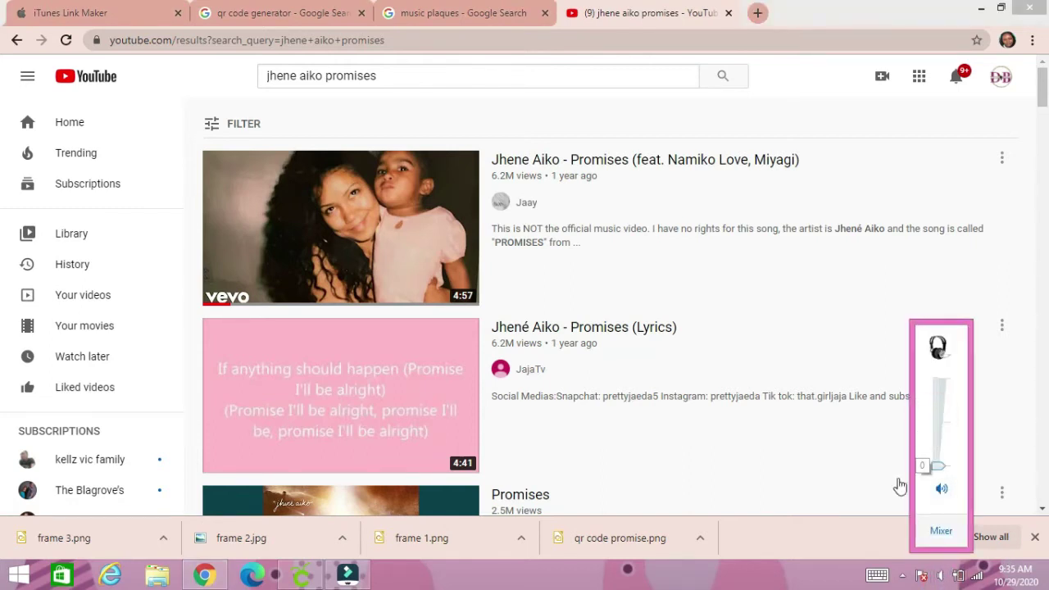
pyautogui.click(337, 236)
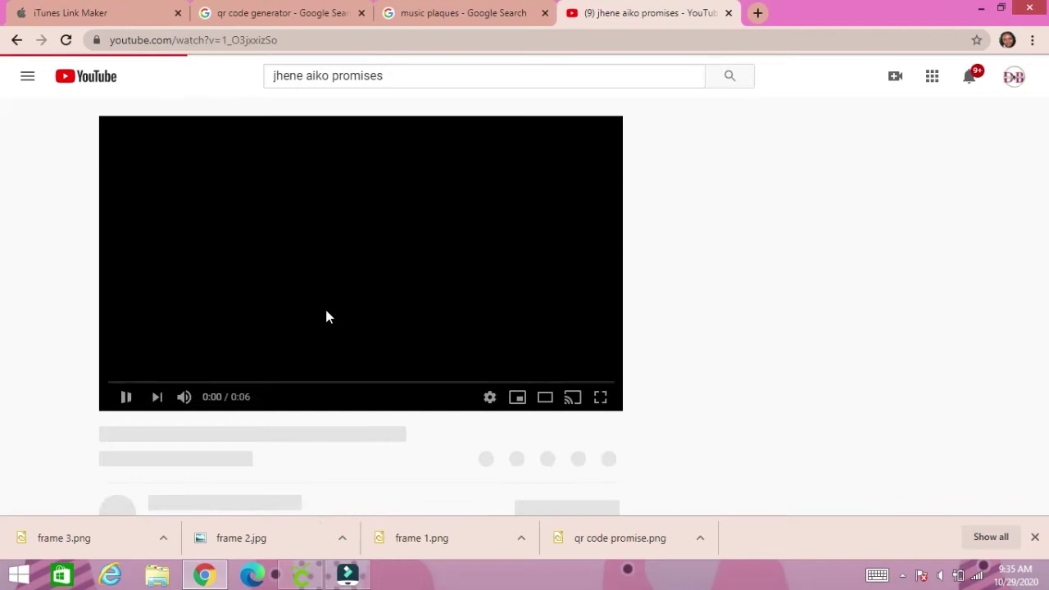
pyautogui.click(183, 397)
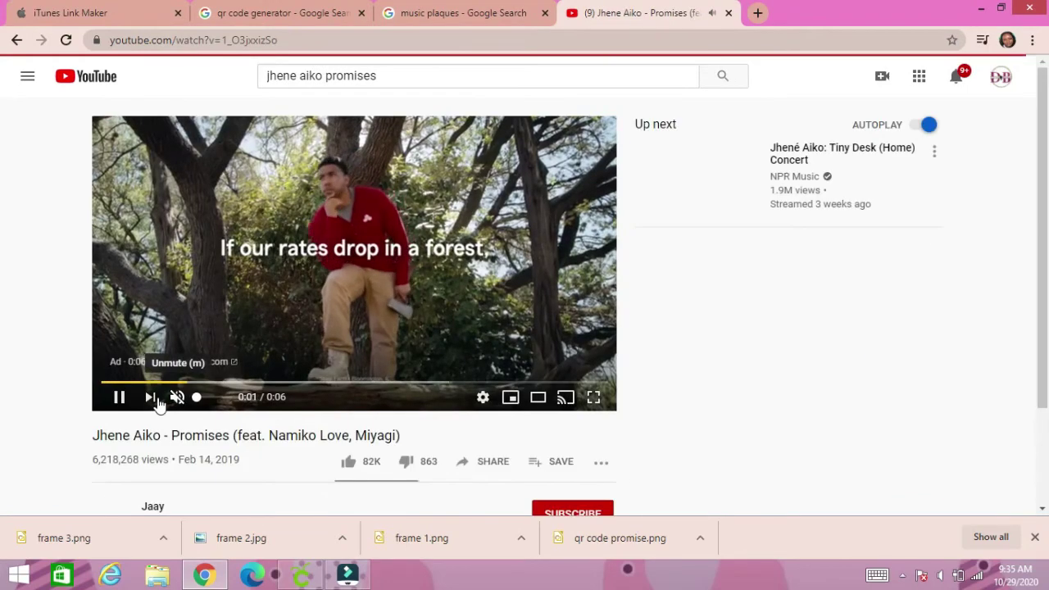
pyautogui.click(157, 398)
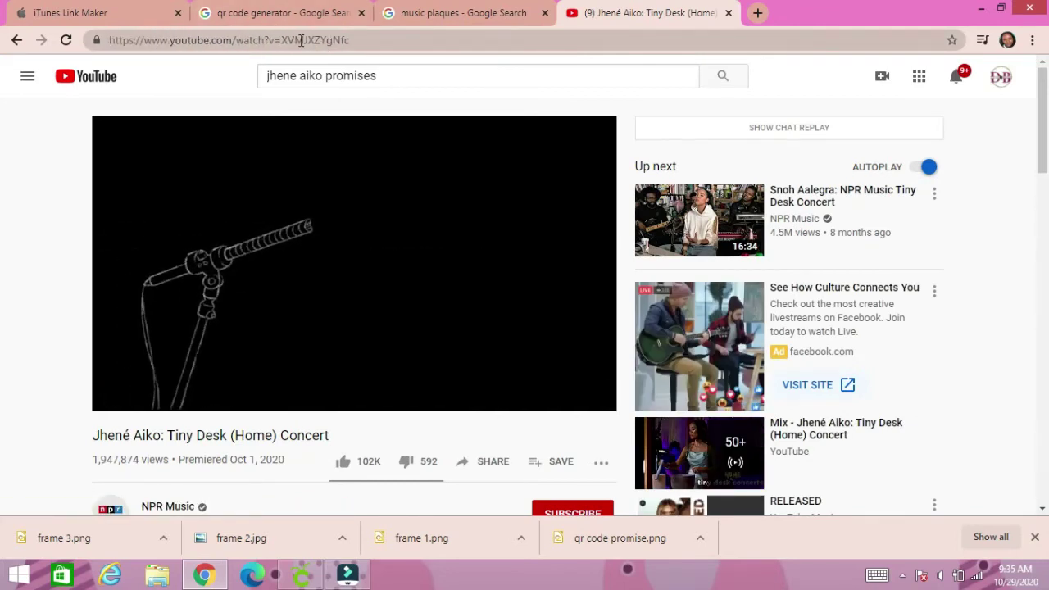
# Copy the Jhené Aiko Tiny Desk video's web address from the address bar
pyautogui.moveTo(351, 39); pyautogui.dragTo(157, 49)
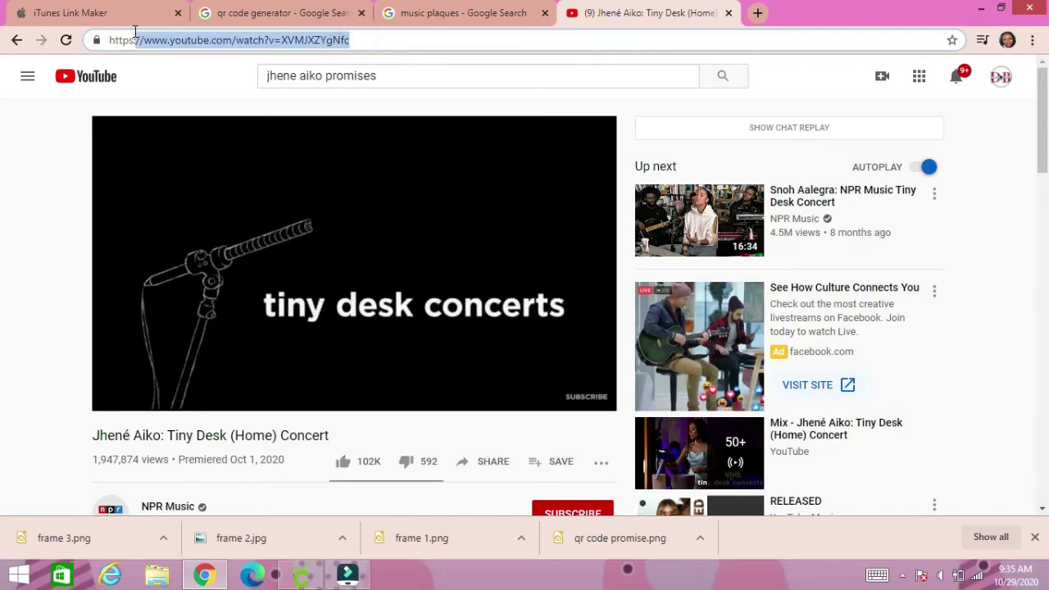
pyautogui.rightClick(158, 49)
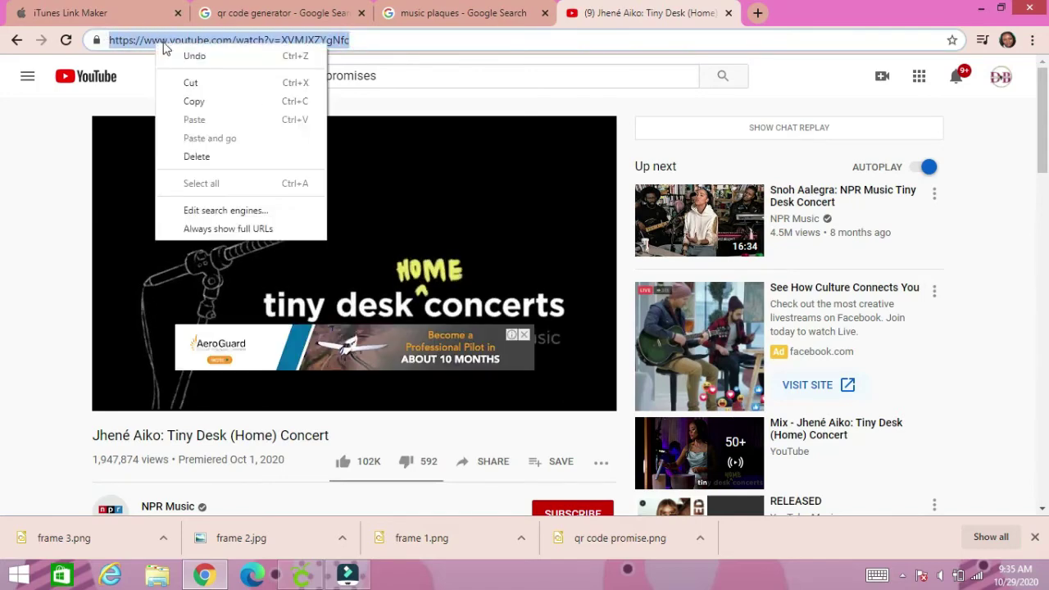
pyautogui.click(193, 104)
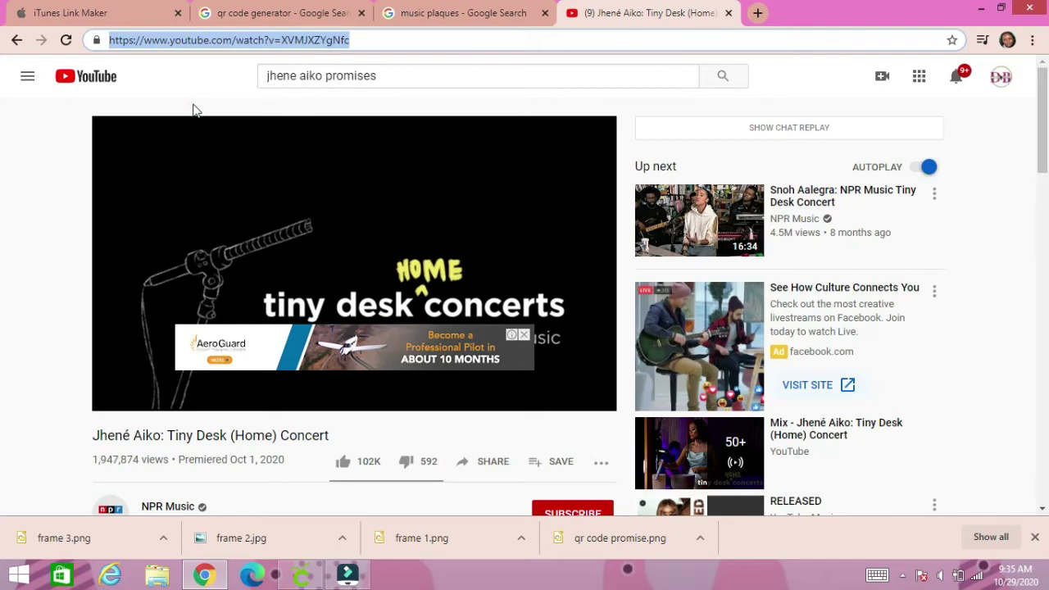
# On goqr.me, choose the website address type and paste the YouTube video link
pyautogui.click(268, 19)
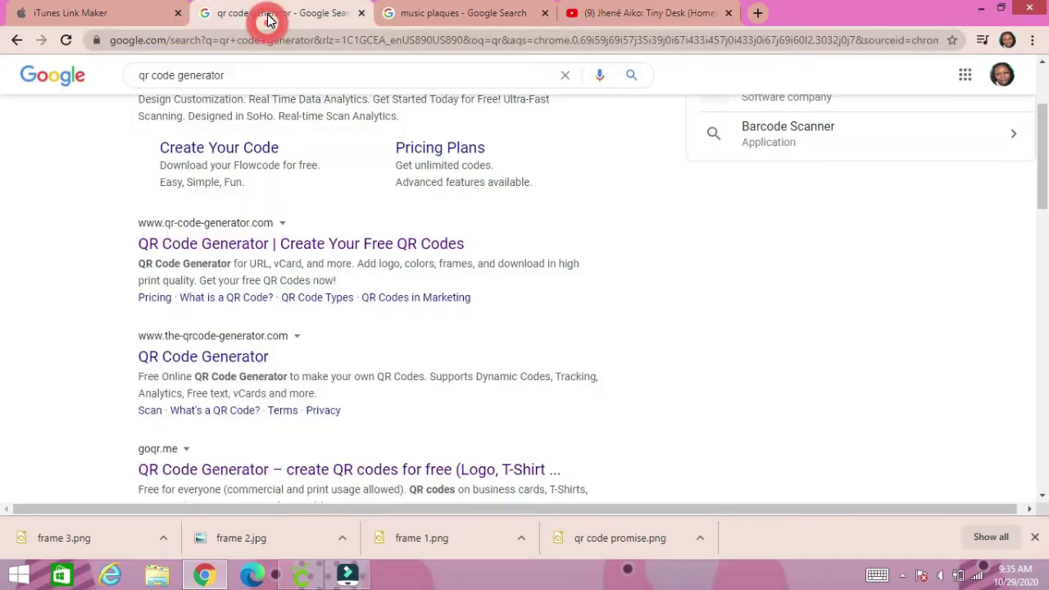
pyautogui.click(152, 469)
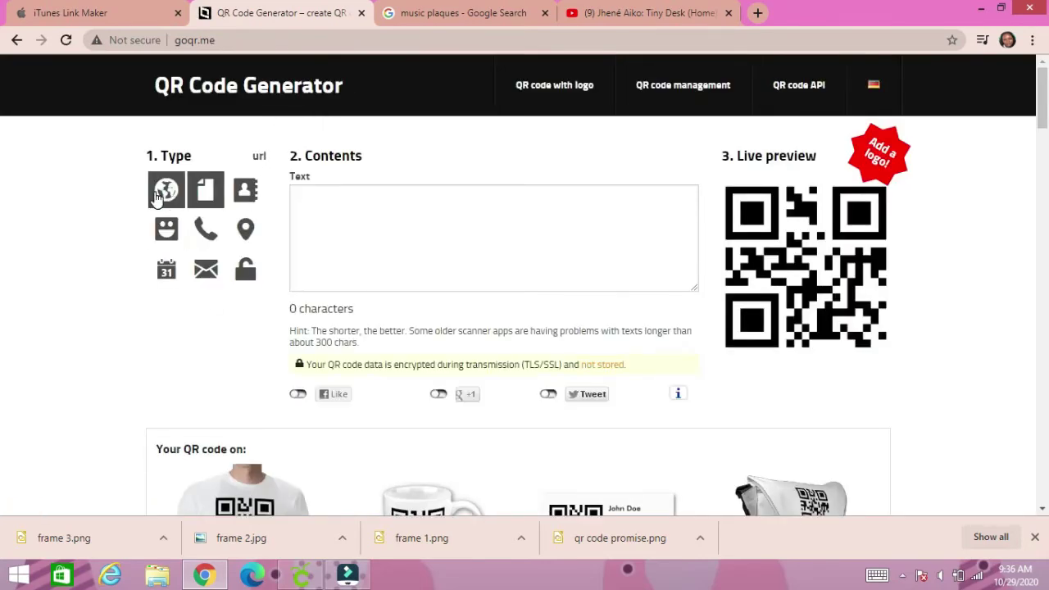
pyautogui.click(165, 194)
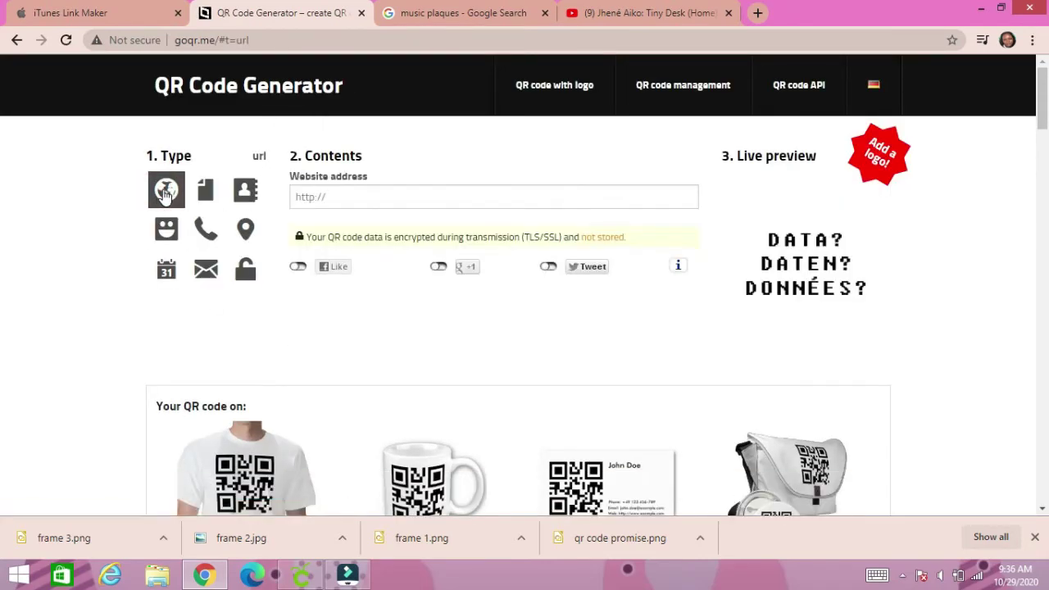
pyautogui.click(377, 200)
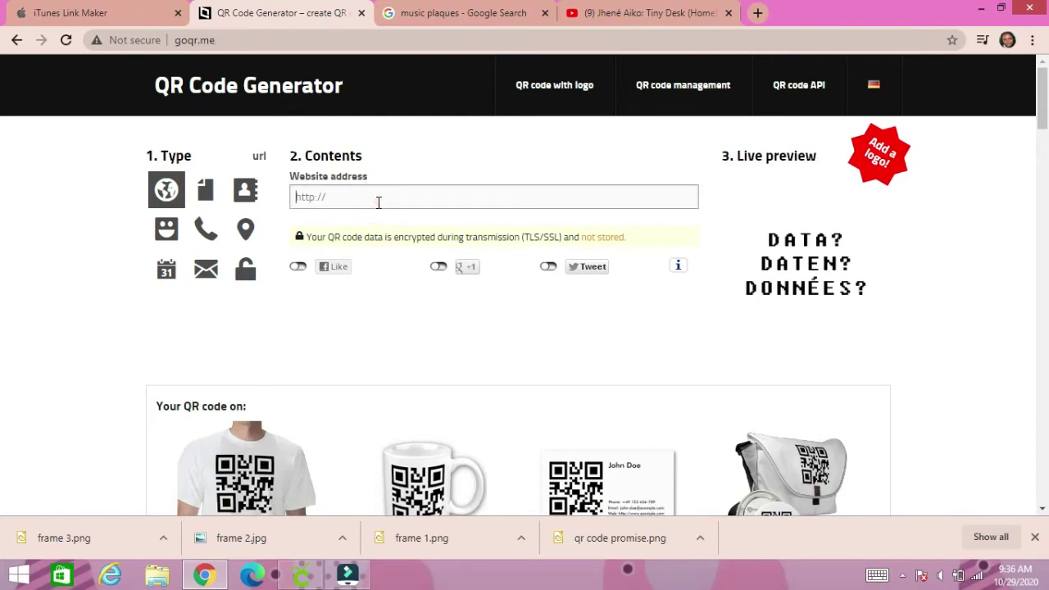
pyautogui.write('t')
pyautogui.press('BackSpace')
pyautogui.hotkey('ctrl', 'v')
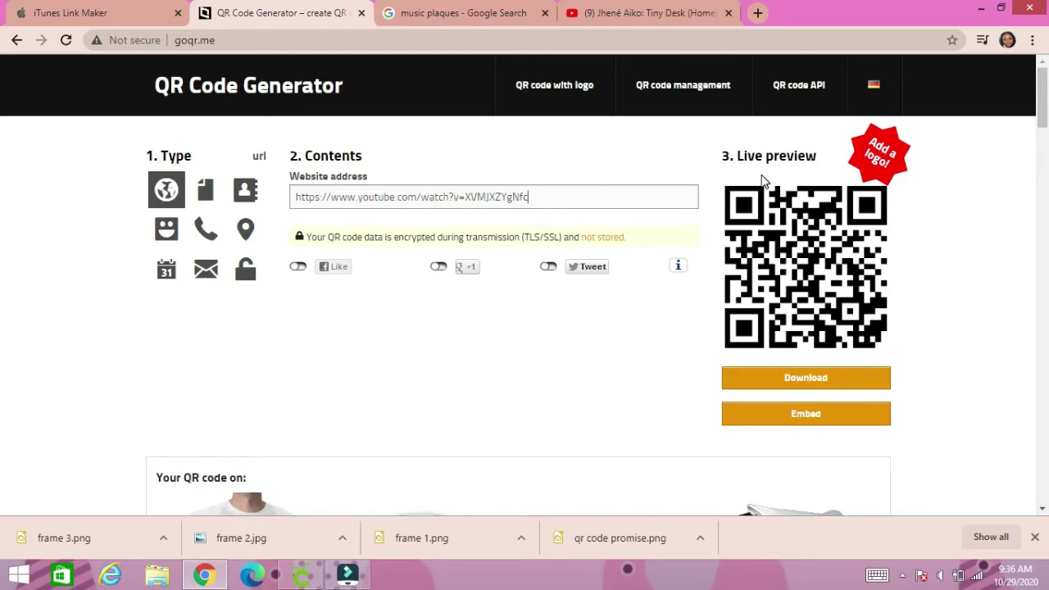
# Open the QR code download options, then dismiss the download window and recommend popup
pyautogui.click(786, 379)
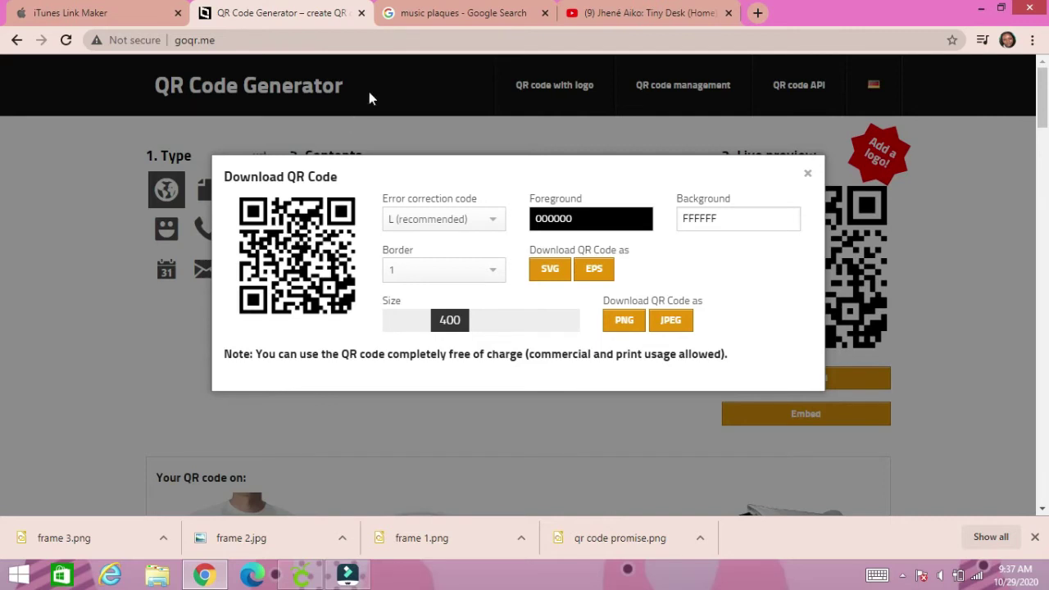
pyautogui.click(211, 40)
pyautogui.click(18, 41)
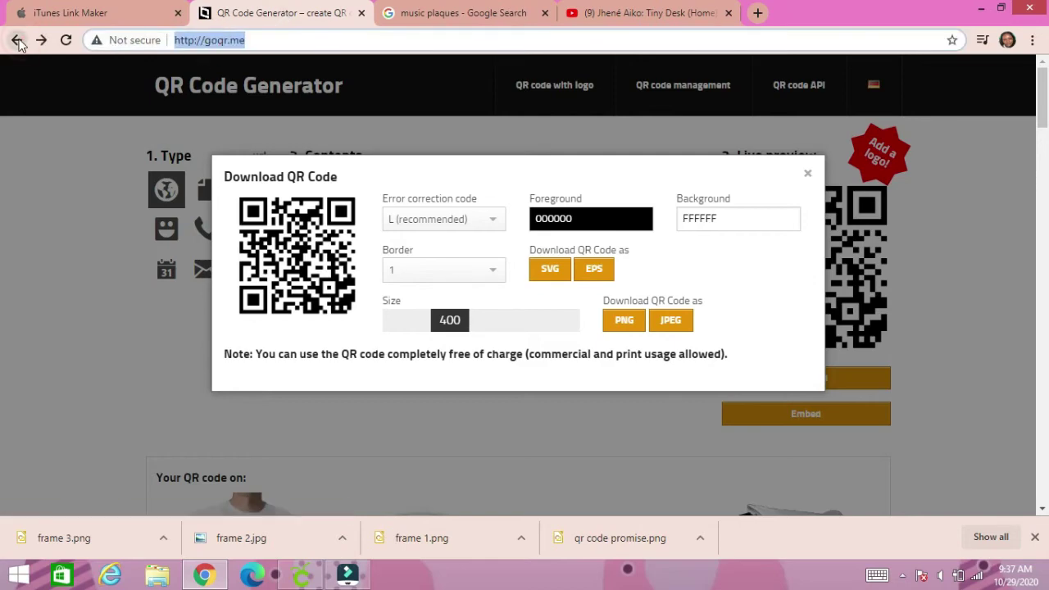
pyautogui.click(808, 172)
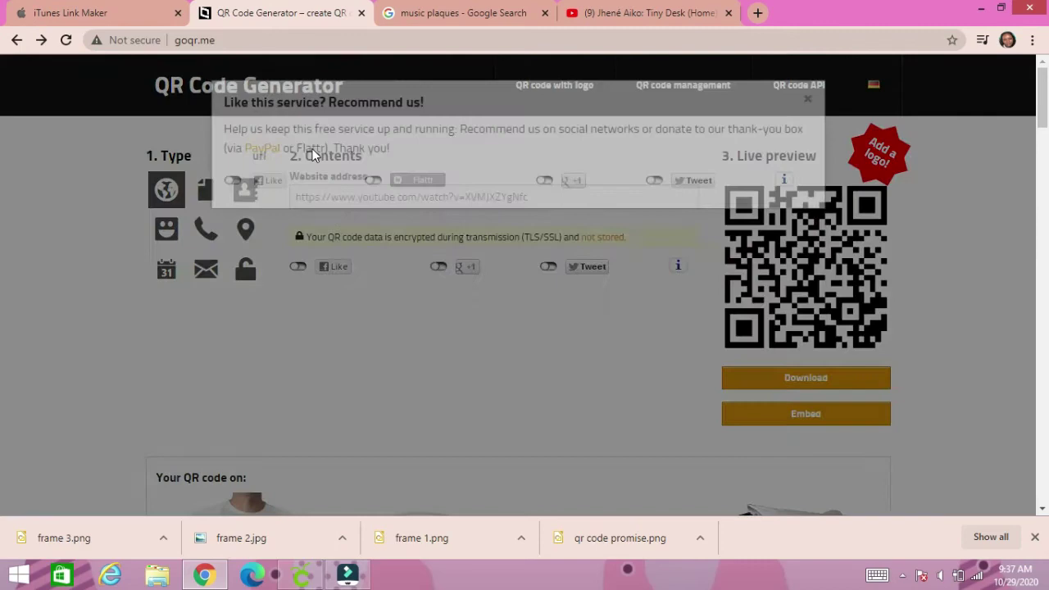
pyautogui.click(807, 173)
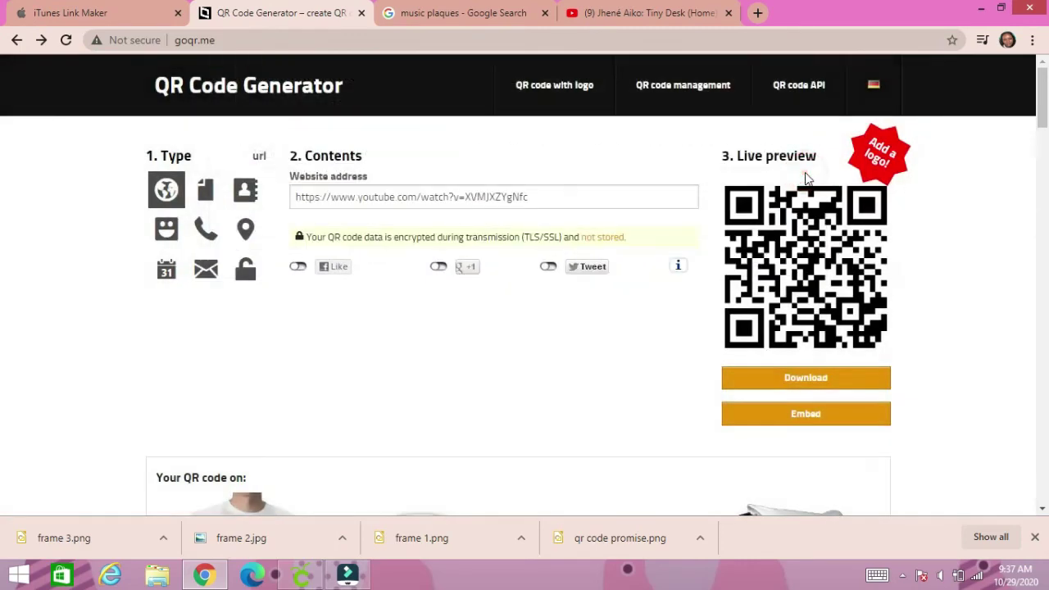
# Delete the whole YouTube link from the Website address field
pyautogui.doubleClick(564, 195)
pyautogui.tripleClick(564, 196)
pyautogui.press('BackSpace')
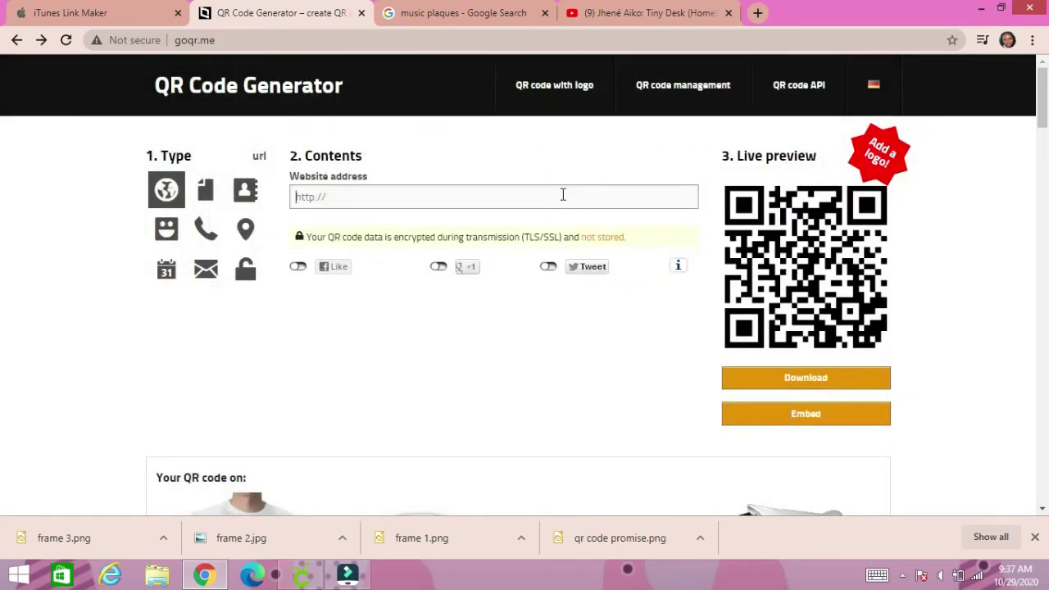
# Set Link Maker to English (US), try searching the pasted YouTube link, then clear it
pyautogui.click(46, 12)
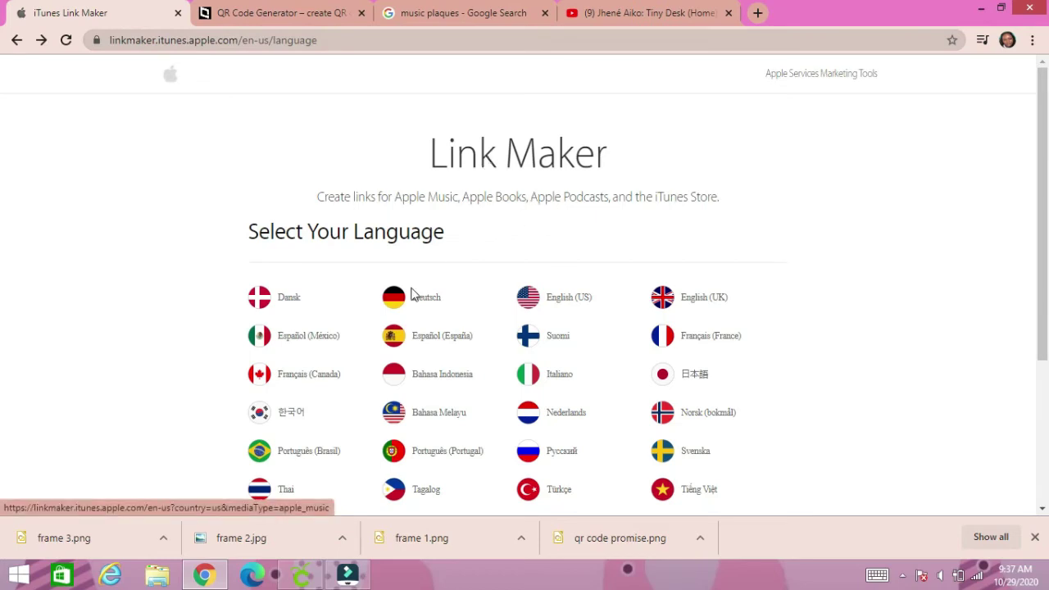
pyautogui.click(560, 305)
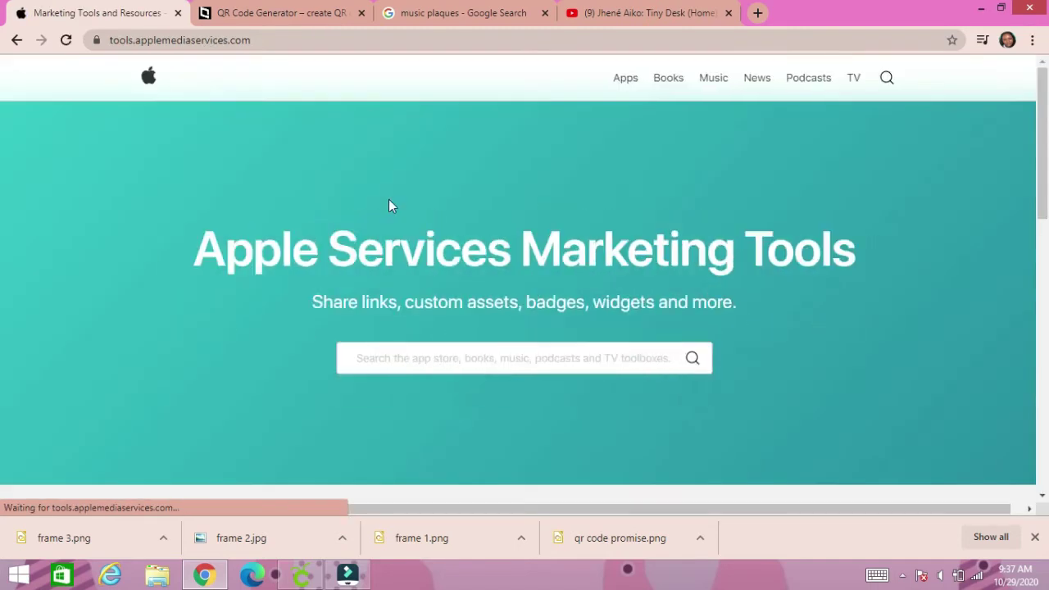
pyautogui.click(401, 359)
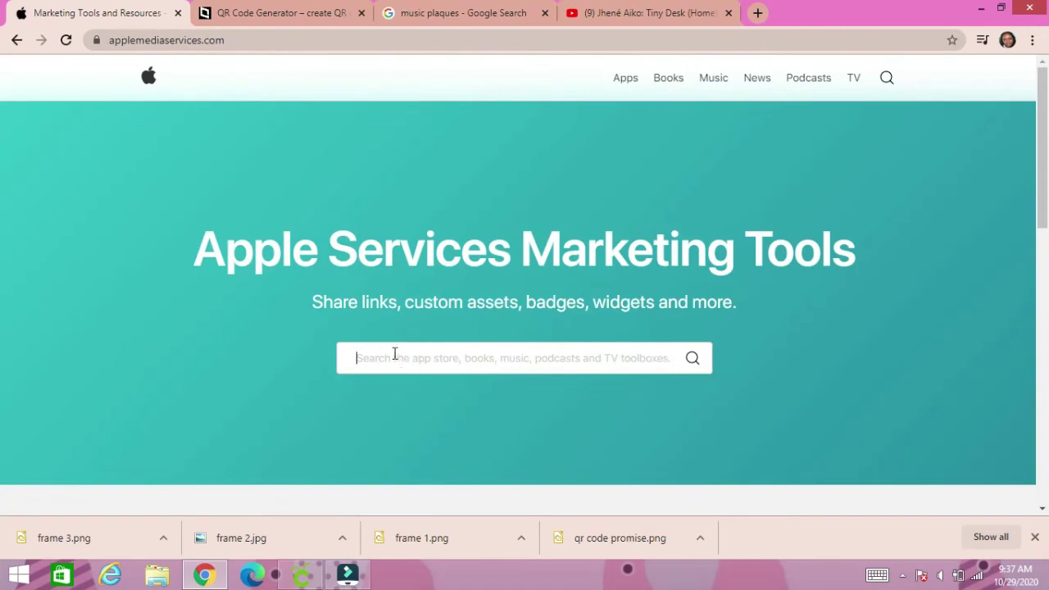
pyautogui.hotkey('ctrl', 'v')
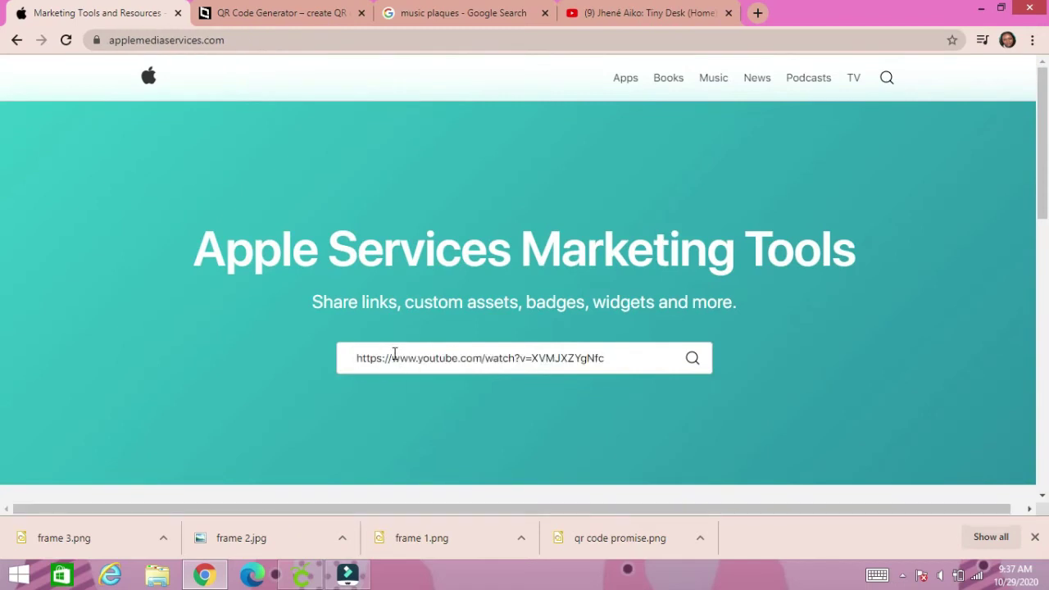
pyautogui.click(693, 359)
pyautogui.tripleClick(666, 361)
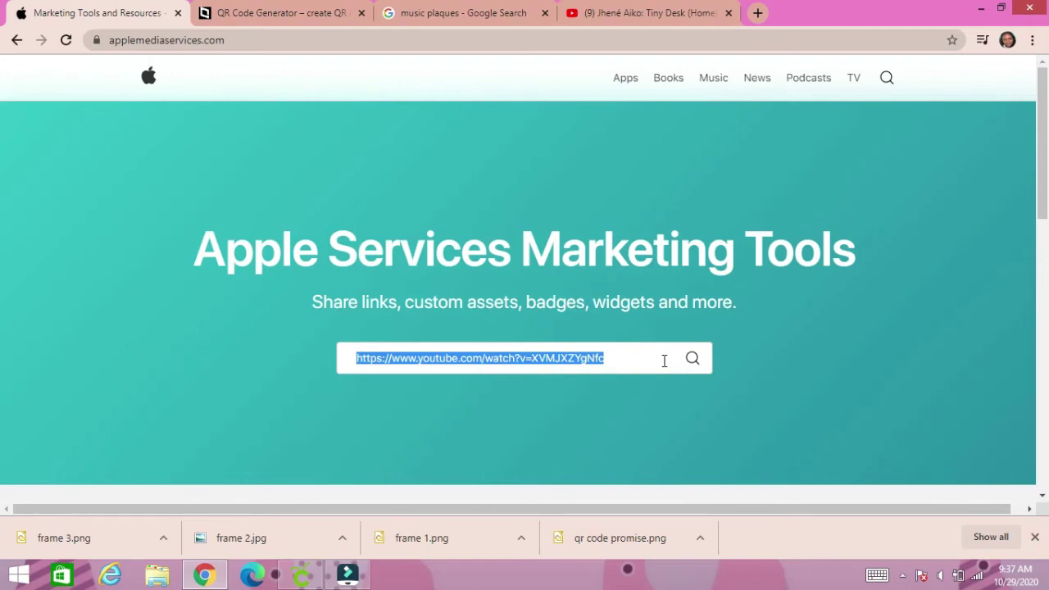
pyautogui.press('BackSpace')
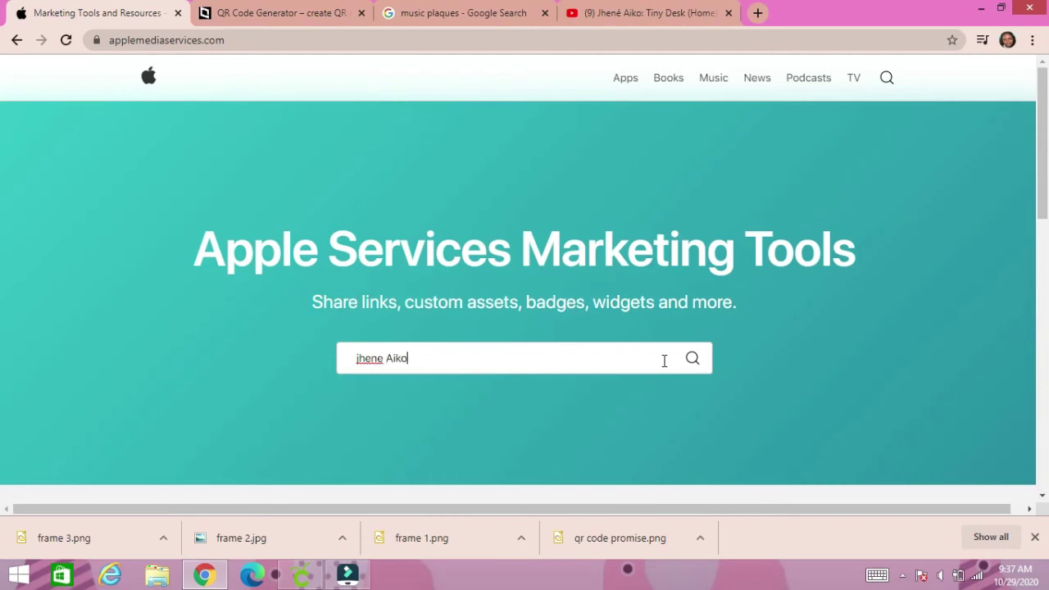
# Search 'jhene Aiko promises', open the Promises song, and copy its Apple Music content link
pyautogui.write('jhene Aiko promises')
pyautogui.scroll(-3, 696, 361)
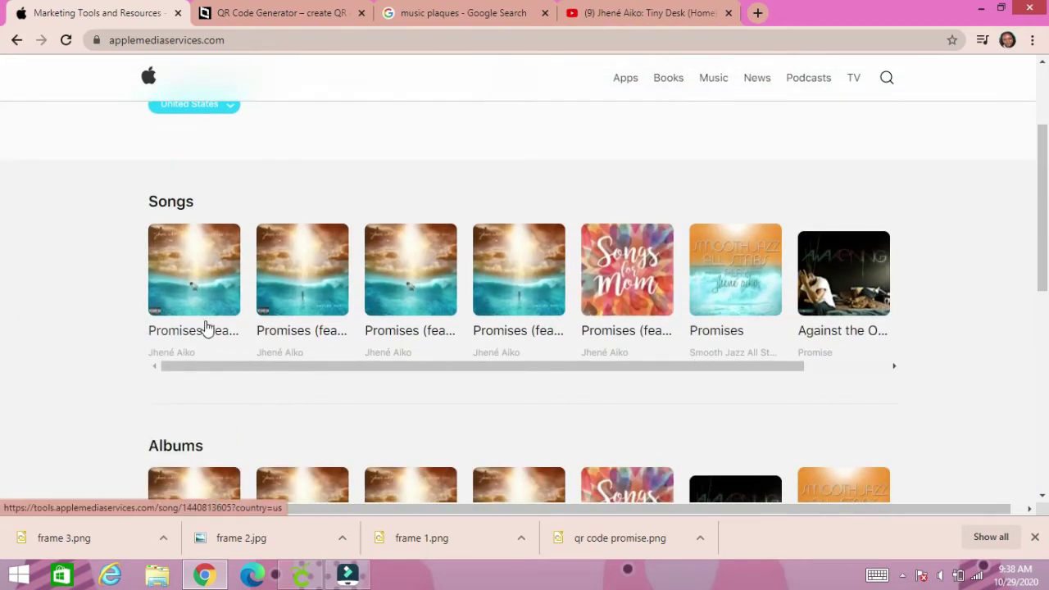
pyautogui.click(203, 336)
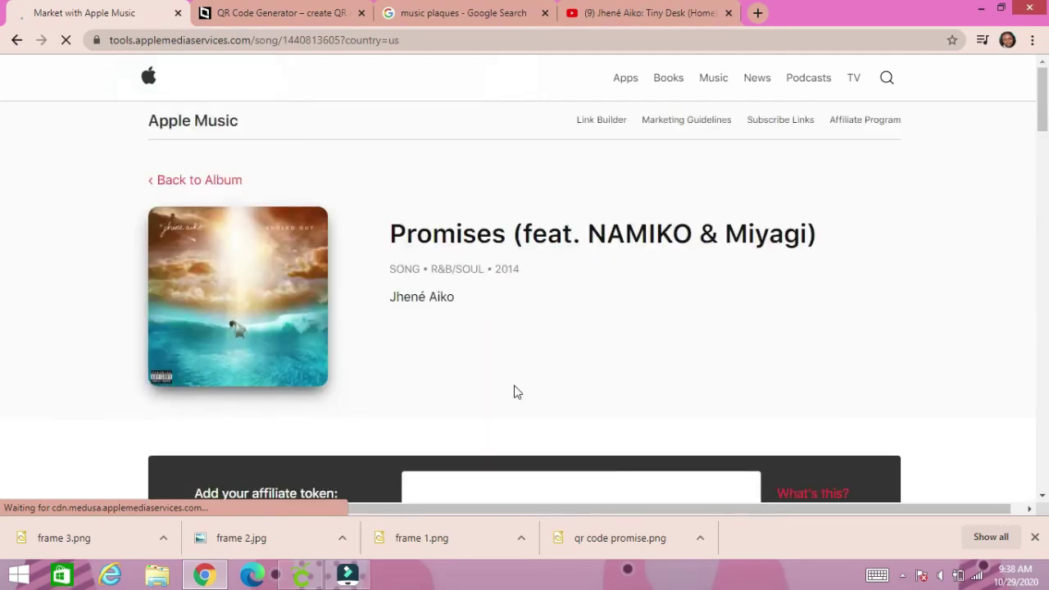
pyautogui.scroll(-2, 514, 392)
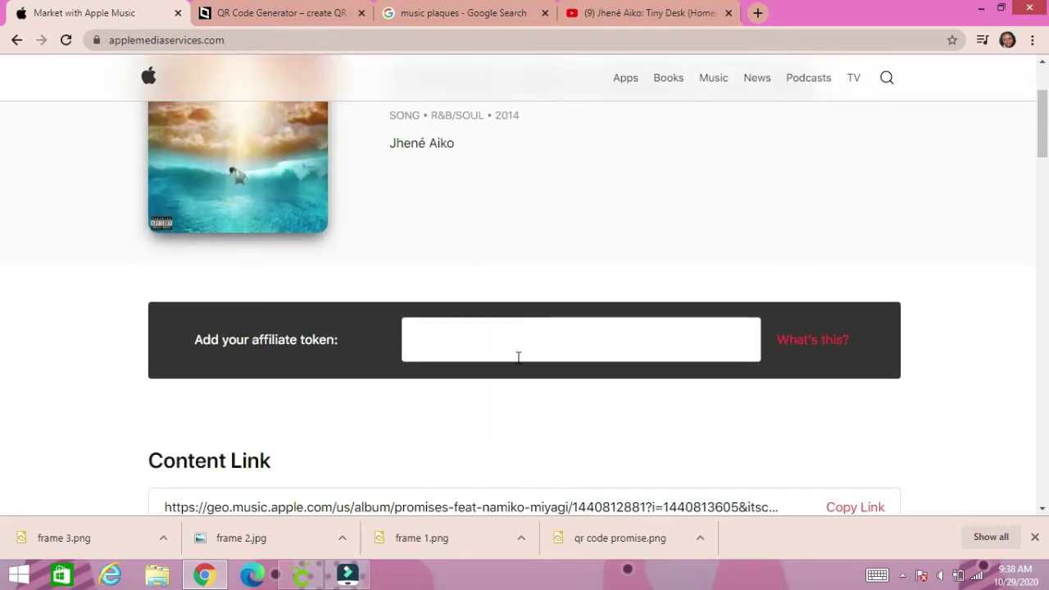
pyautogui.scroll(-2, 518, 358)
pyautogui.scroll(2, 286, 274)
pyautogui.scroll(-2, 293, 274)
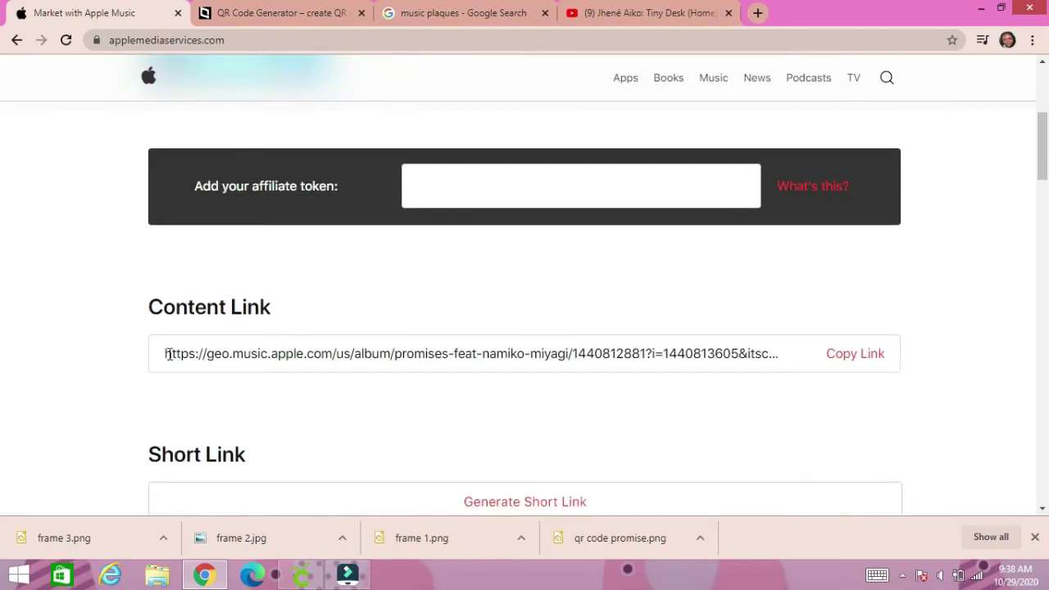
pyautogui.click(166, 354)
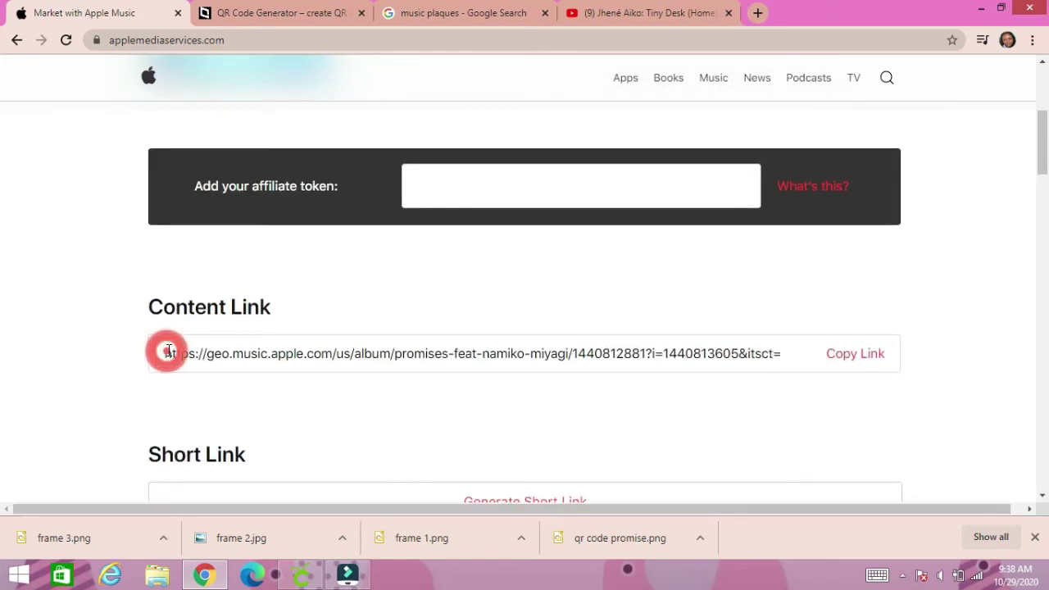
pyautogui.click(864, 358)
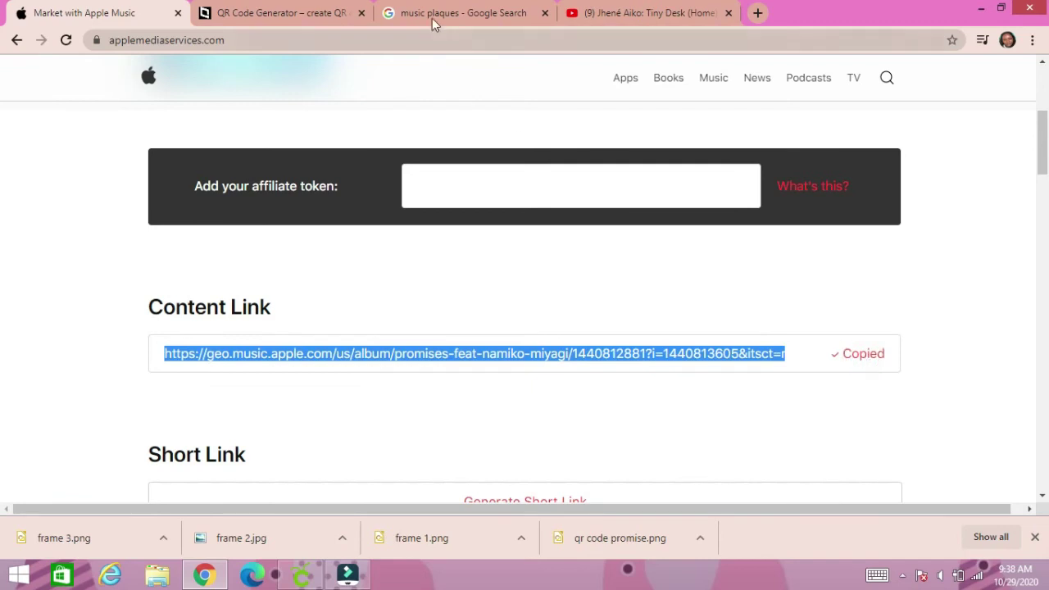
# Paste the Apple Music song link into goqr.me's Website address and open the Download options
pyautogui.click(311, 15)
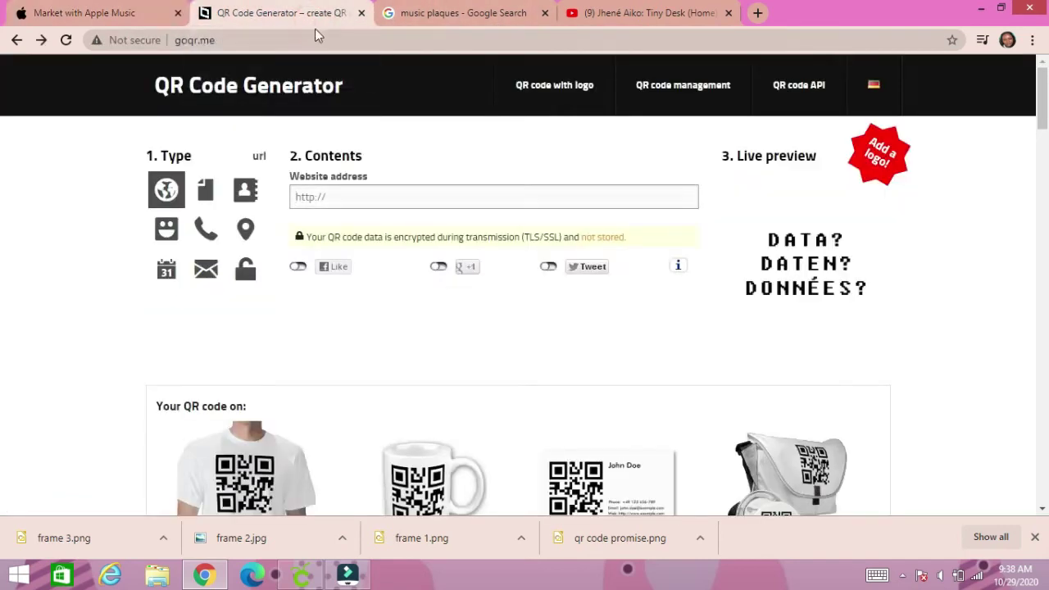
pyautogui.click(380, 199)
pyautogui.hotkey('ctrl', 'v')
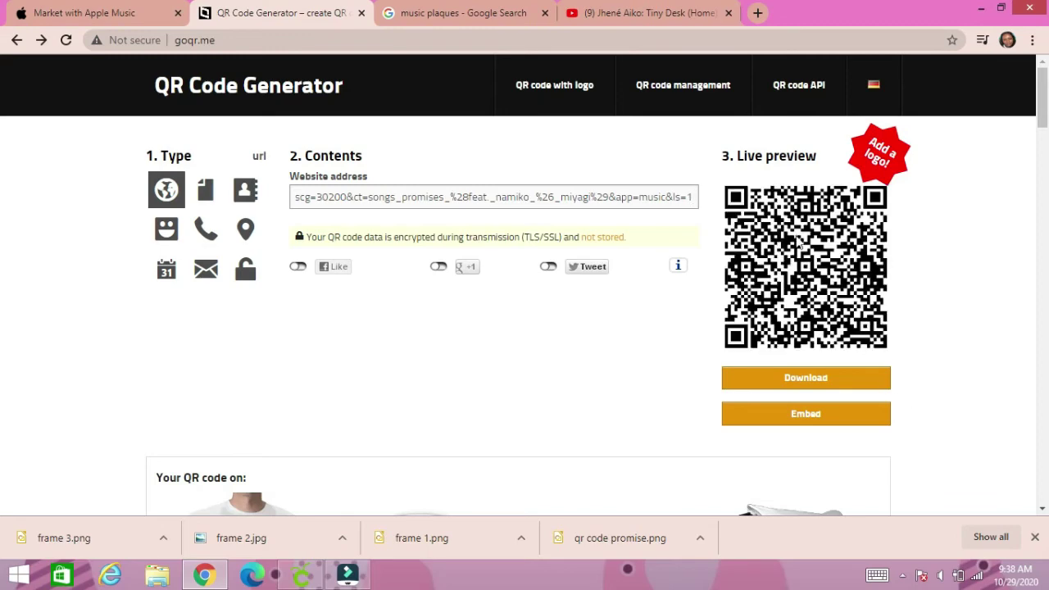
pyautogui.click(836, 380)
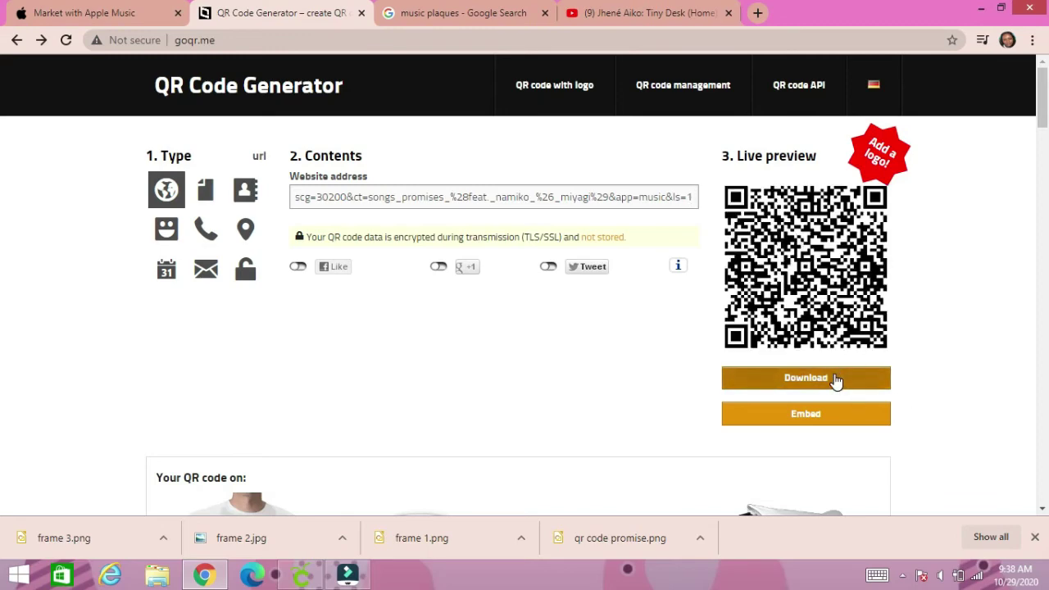
pyautogui.click(835, 379)
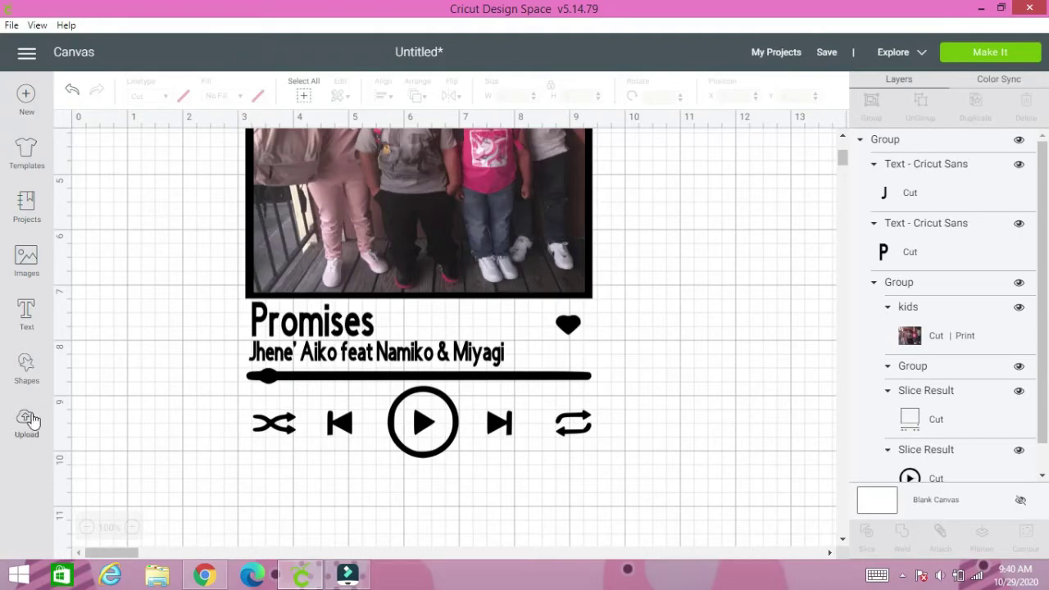
# Upload the 'qr code promise' image as a Complex image and continue to Select & erase
pyautogui.click(24, 451)
pyautogui.click(25, 421)
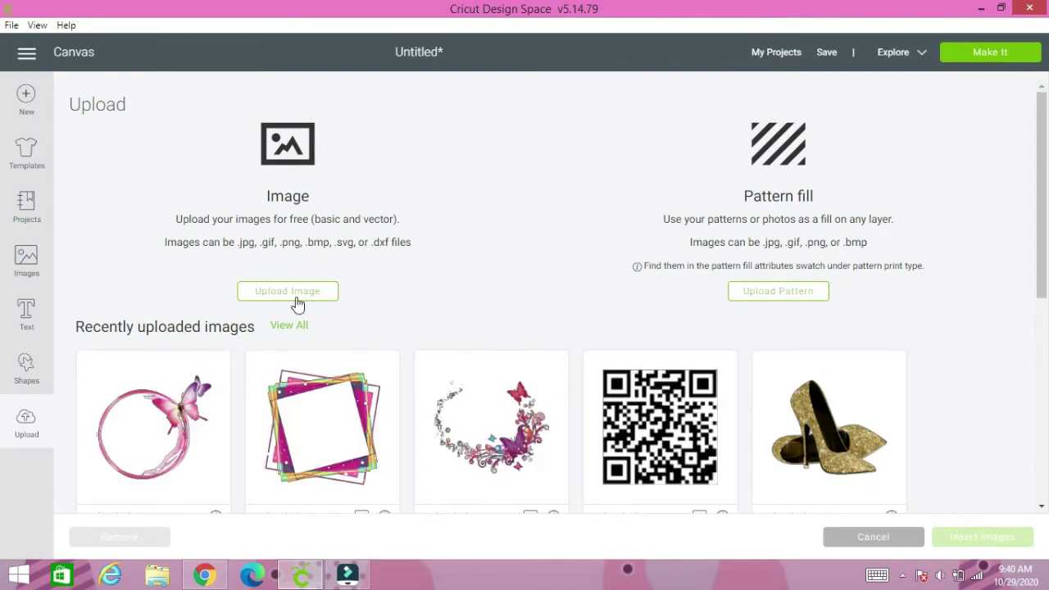
pyautogui.click(296, 300)
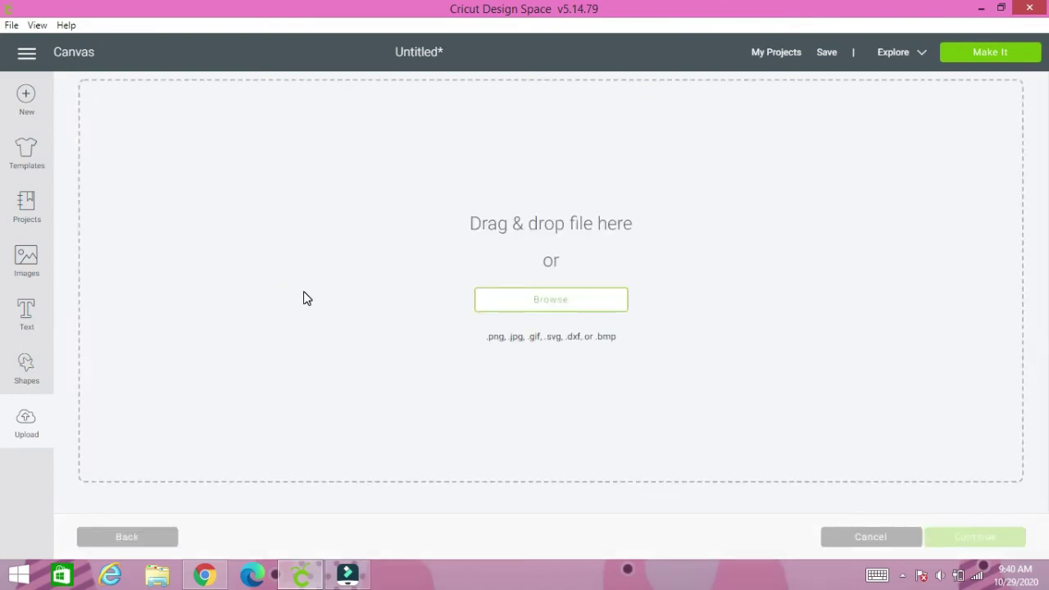
pyautogui.click(532, 300)
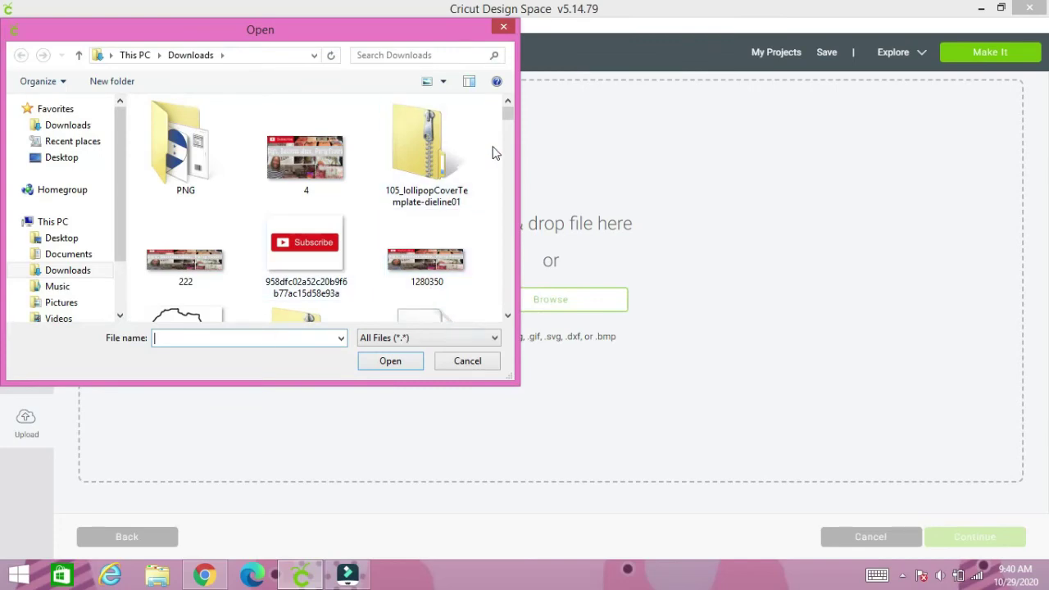
pyautogui.moveTo(508, 113); pyautogui.dragTo(549, 264)
pyautogui.click(306, 254)
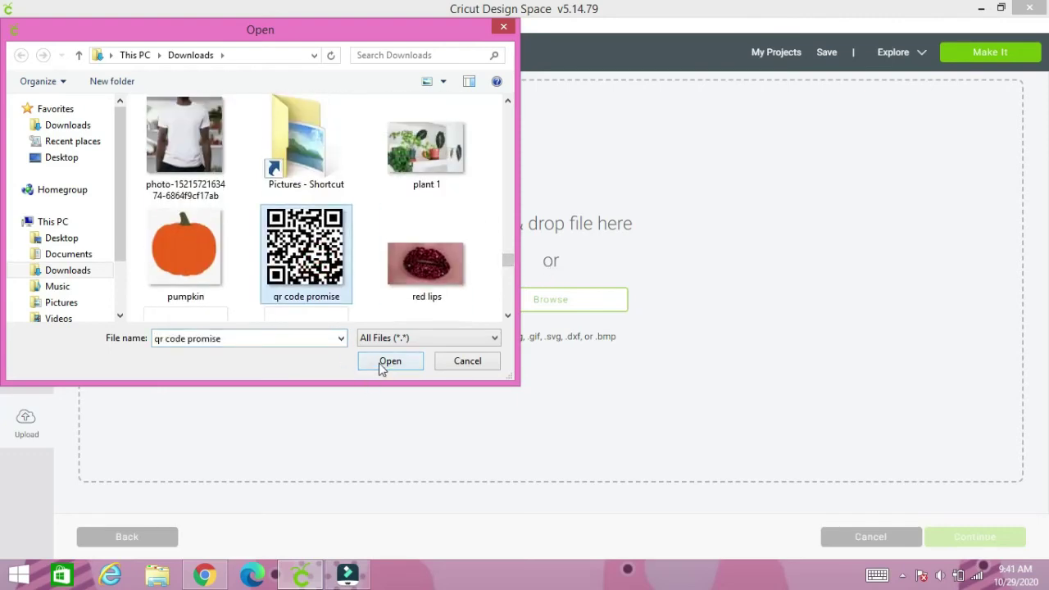
pyautogui.click(382, 362)
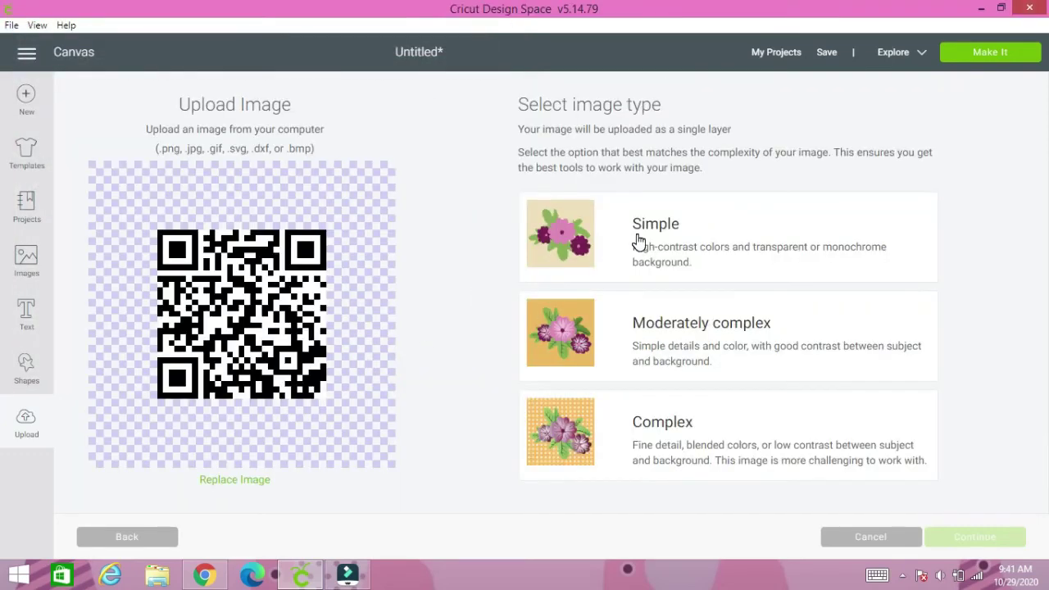
pyautogui.click(689, 405)
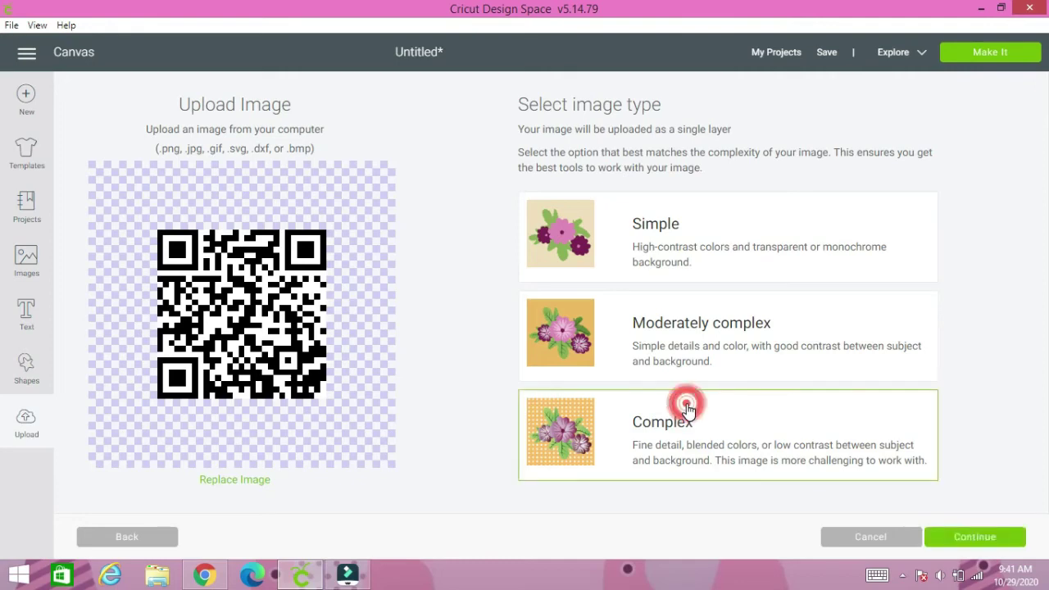
pyautogui.click(974, 539)
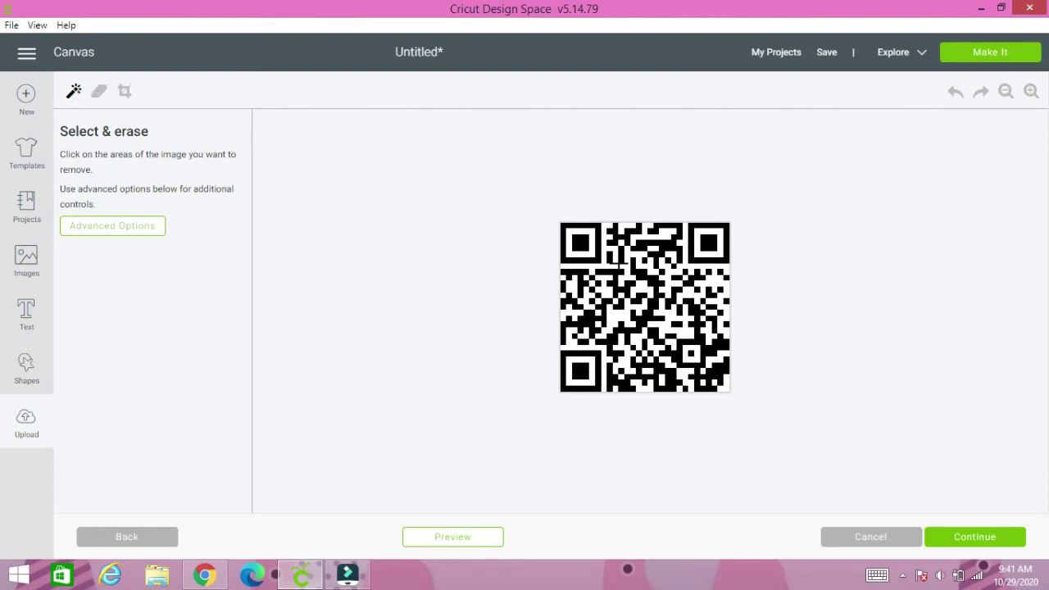
# Wand-erase several regions of the QR code, including finder-square centres and middle modules
pyautogui.click(616, 263)
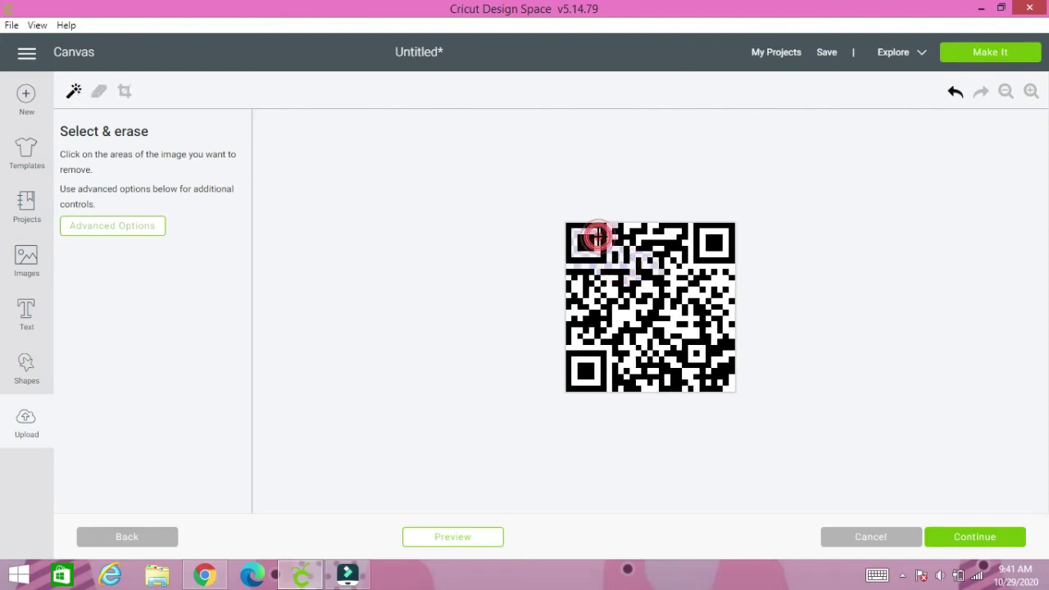
pyautogui.click(596, 239)
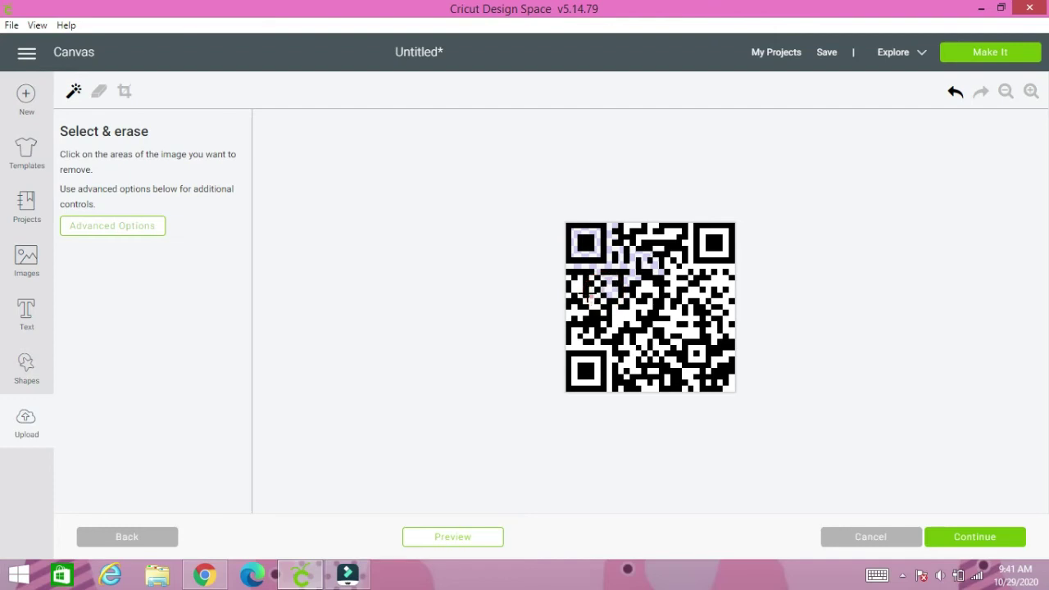
pyautogui.click(592, 295)
pyautogui.click(644, 297)
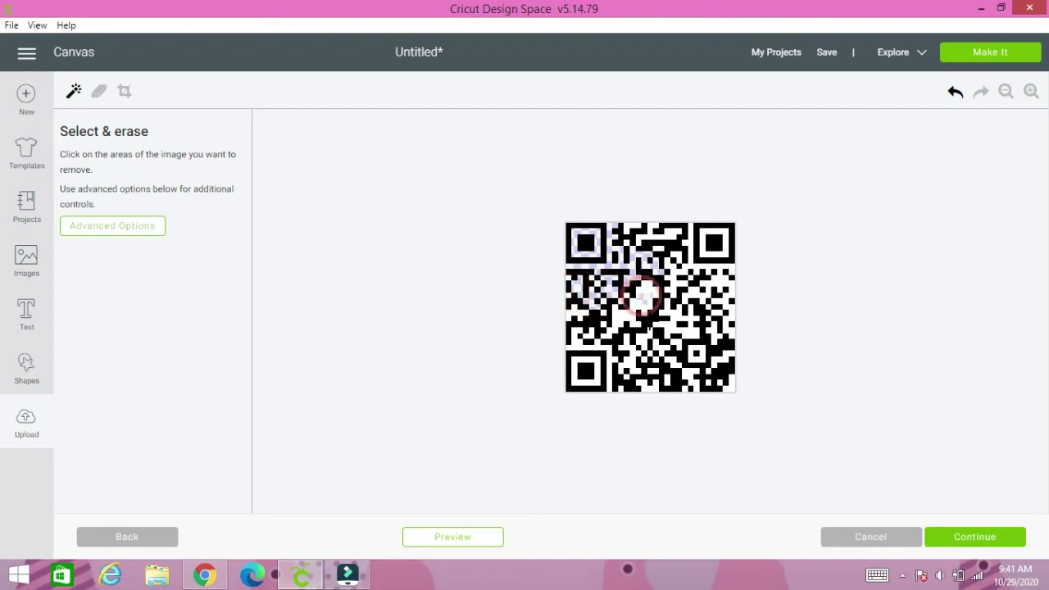
pyautogui.click(649, 316)
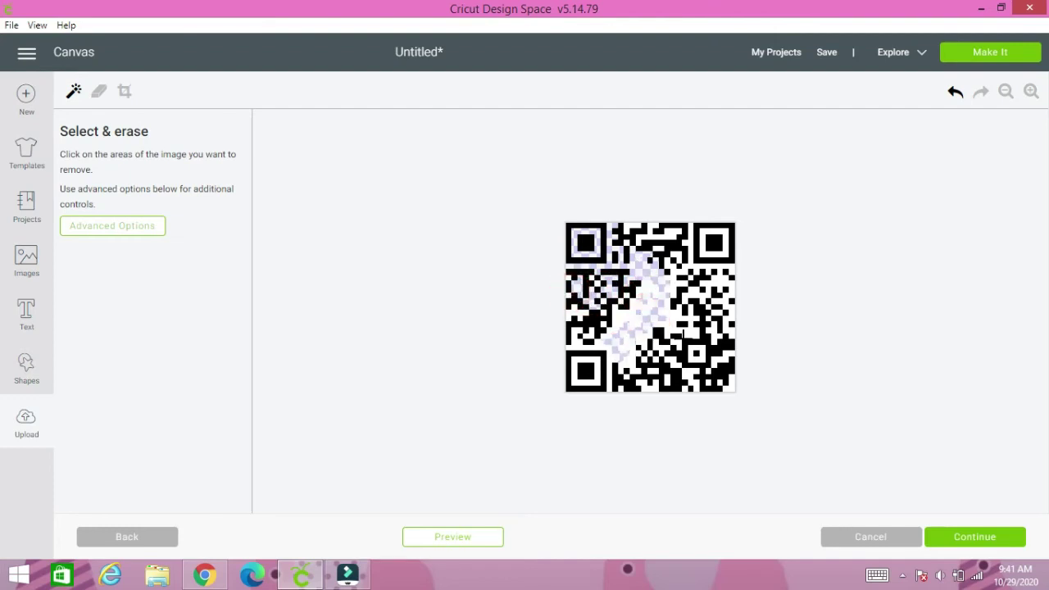
pyautogui.click(676, 325)
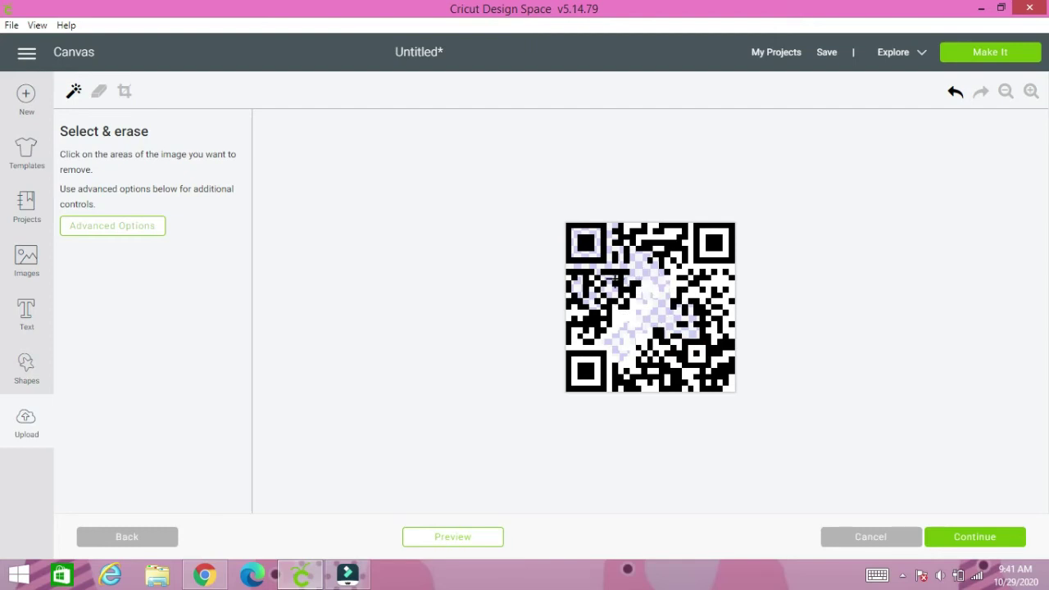
pyautogui.click(701, 248)
pyautogui.click(715, 280)
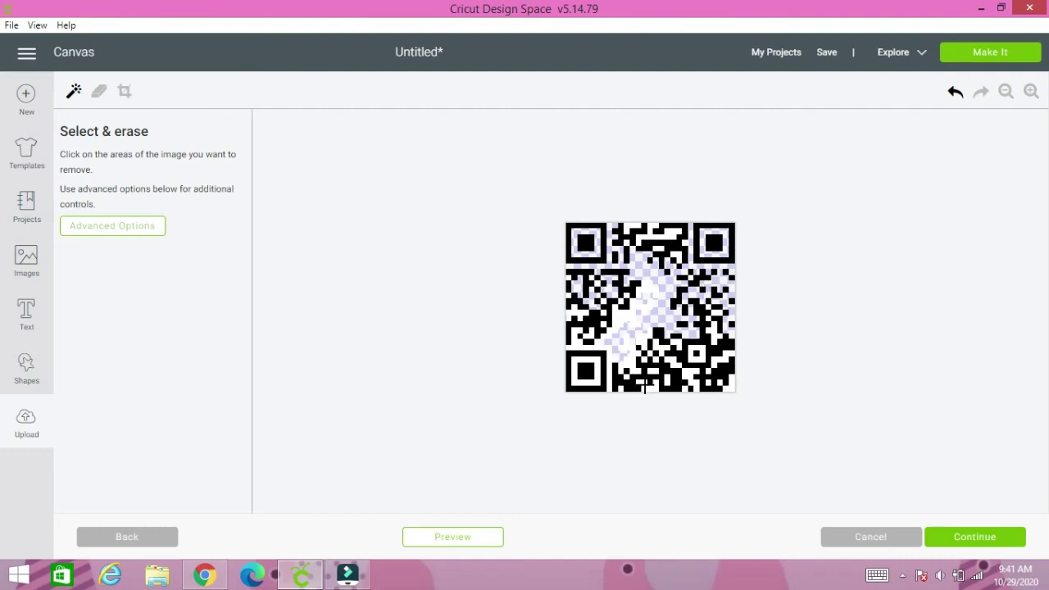
pyautogui.click(638, 383)
# Cancel the erase and upload qr code promise.png again from the file browser
pyautogui.click(862, 537)
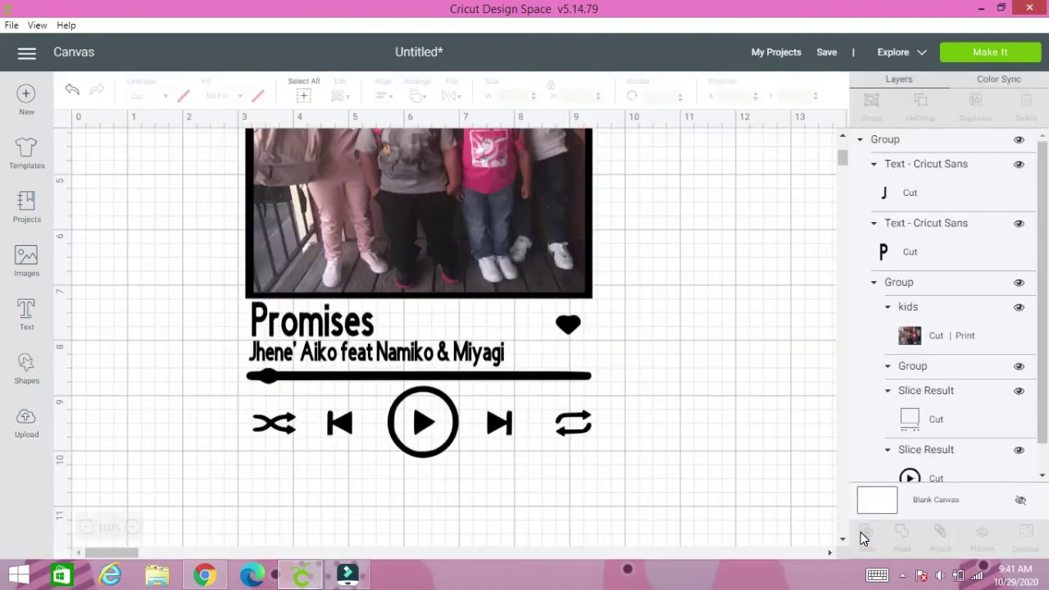
pyautogui.click(27, 423)
pyautogui.click(307, 293)
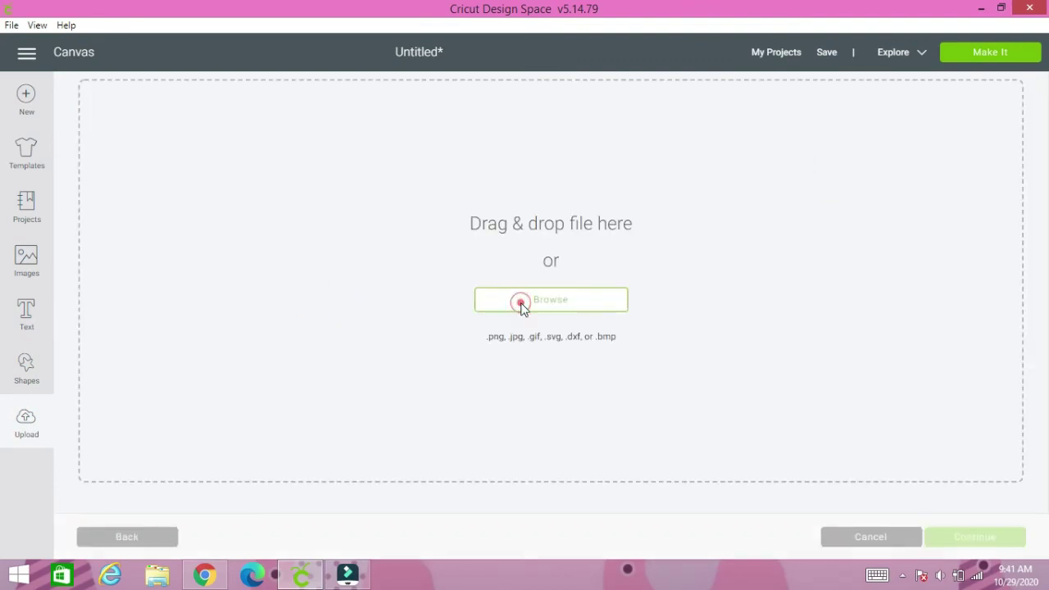
pyautogui.click(520, 300)
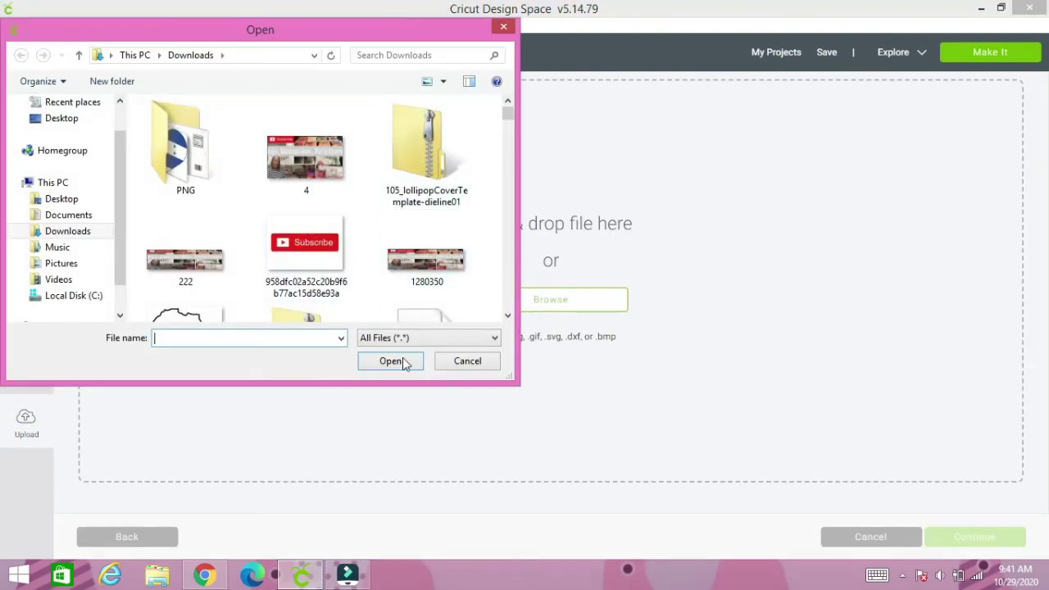
pyautogui.write('qr')
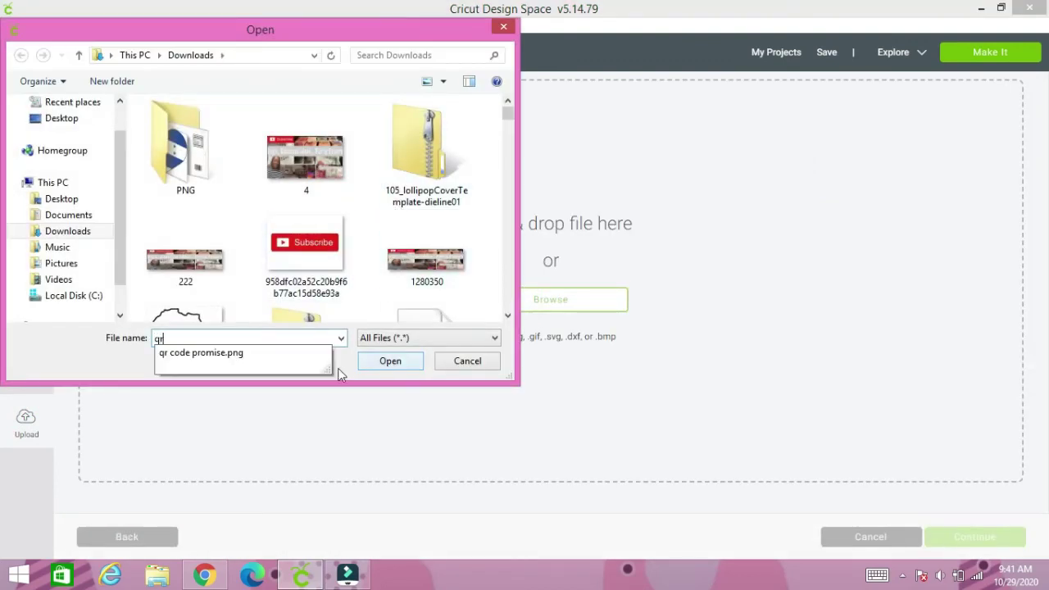
pyautogui.click(386, 368)
pyautogui.click(386, 368)
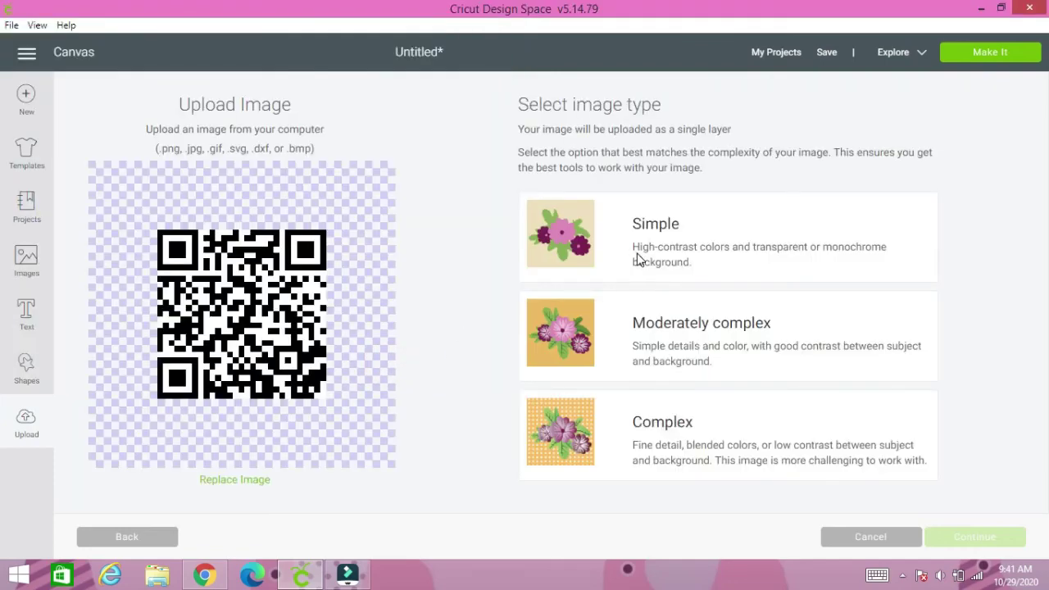
# Mark it as a Simple image, skip erasing, and save it as Print Then Cut
pyautogui.click(636, 256)
pyautogui.click(991, 533)
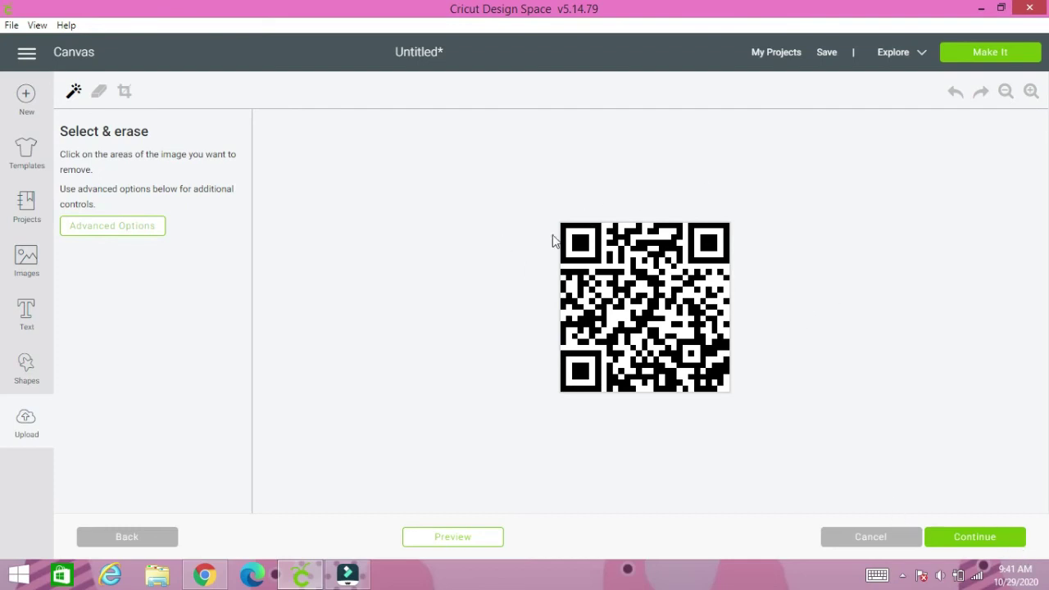
pyautogui.click(959, 536)
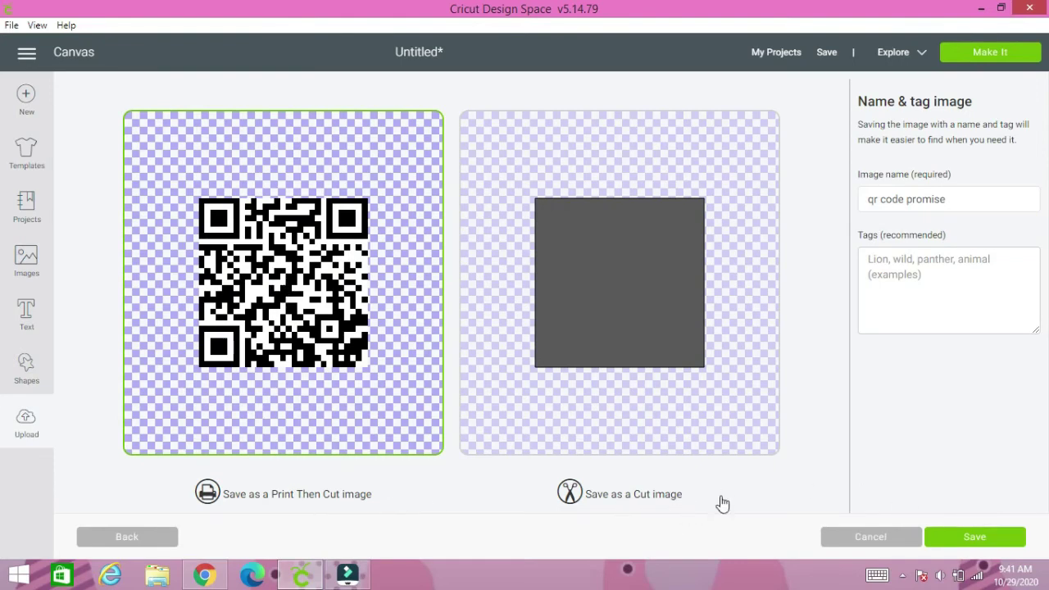
pyautogui.click(986, 541)
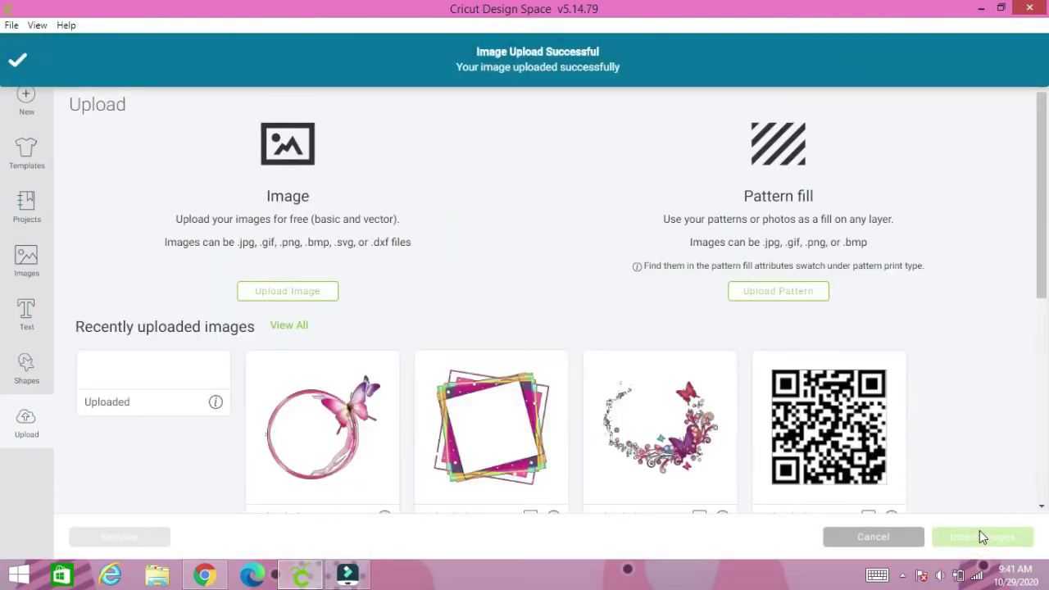
# Insert the QR upload, move it beside the heart, and shrink it to 0.847 by 0.611 inches
pyautogui.click(151, 428)
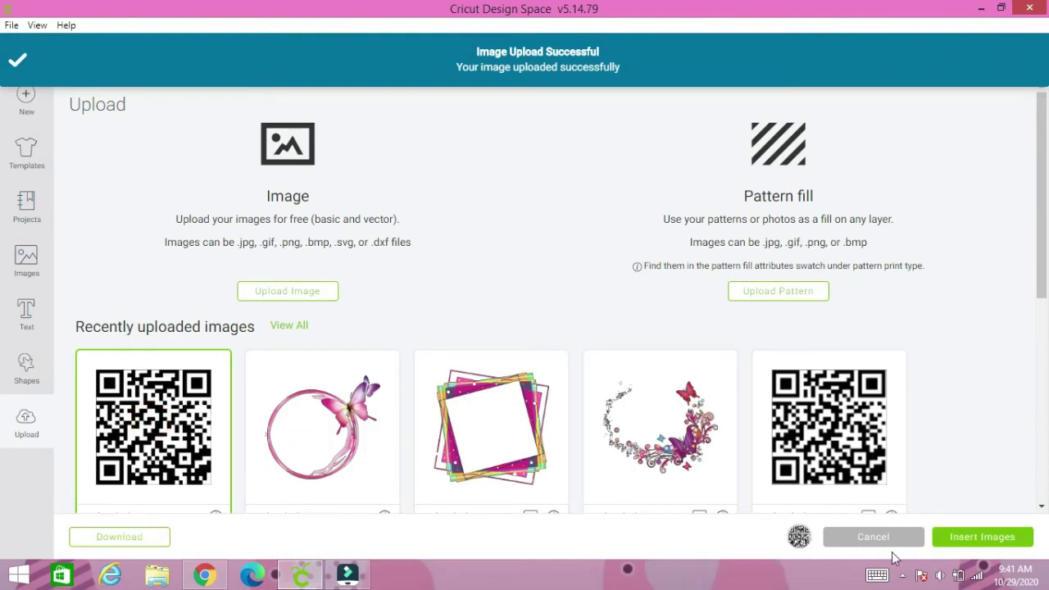
pyautogui.click(984, 541)
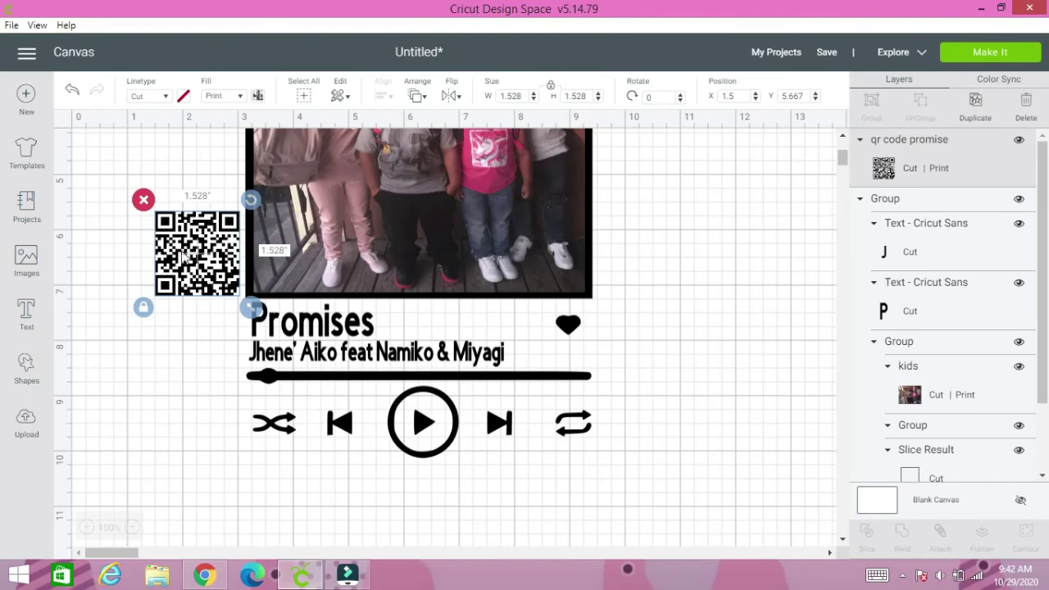
pyautogui.moveTo(185, 249); pyautogui.dragTo(550, 334)
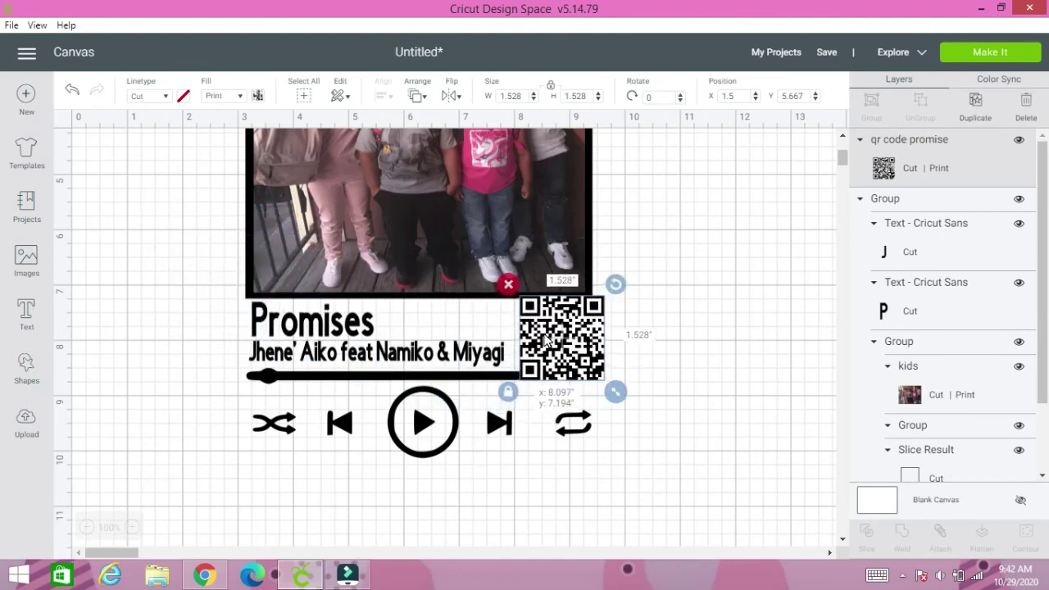
pyautogui.moveTo(616, 392); pyautogui.dragTo(559, 348)
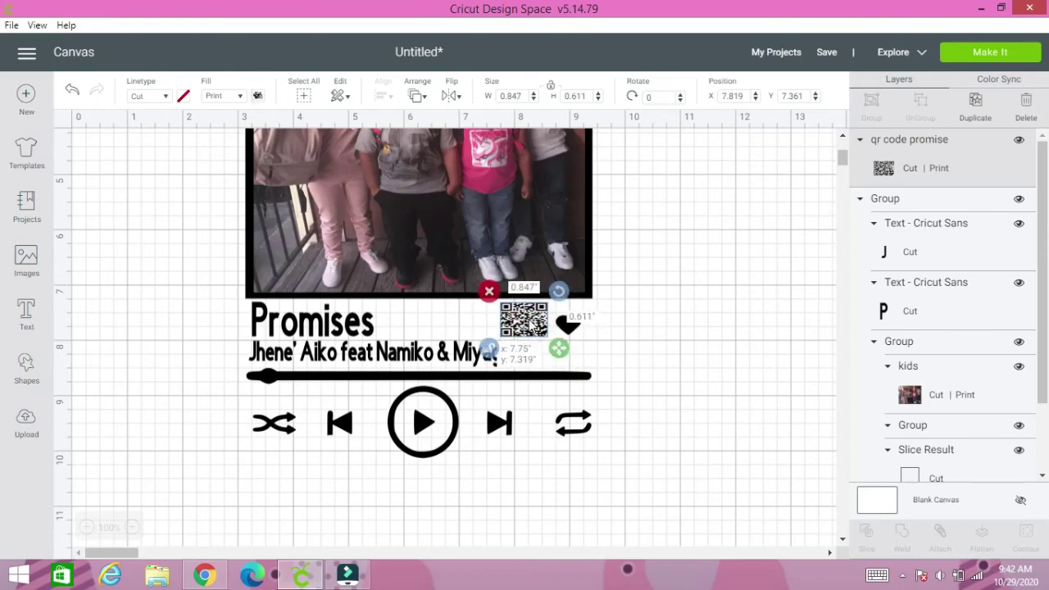
pyautogui.click(664, 365)
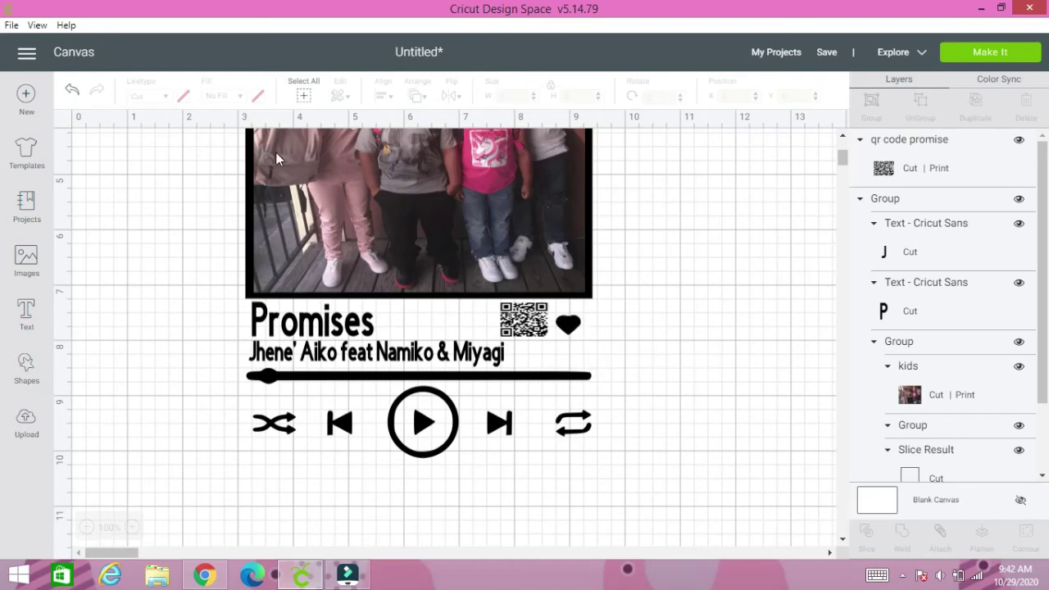
# Group the photo, title, artist, player controls and QR code into one 6.264 x 8.031 in plaque
pyautogui.scroll(3, 274, 153)
pyautogui.moveTo(212, 163); pyautogui.dragTo(630, 332)
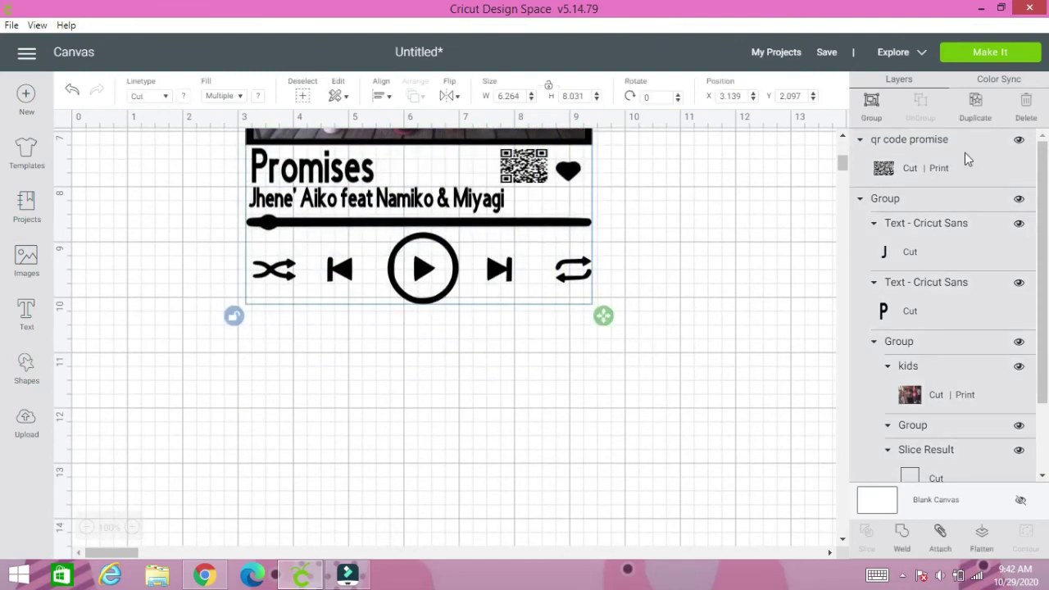
pyautogui.click(872, 104)
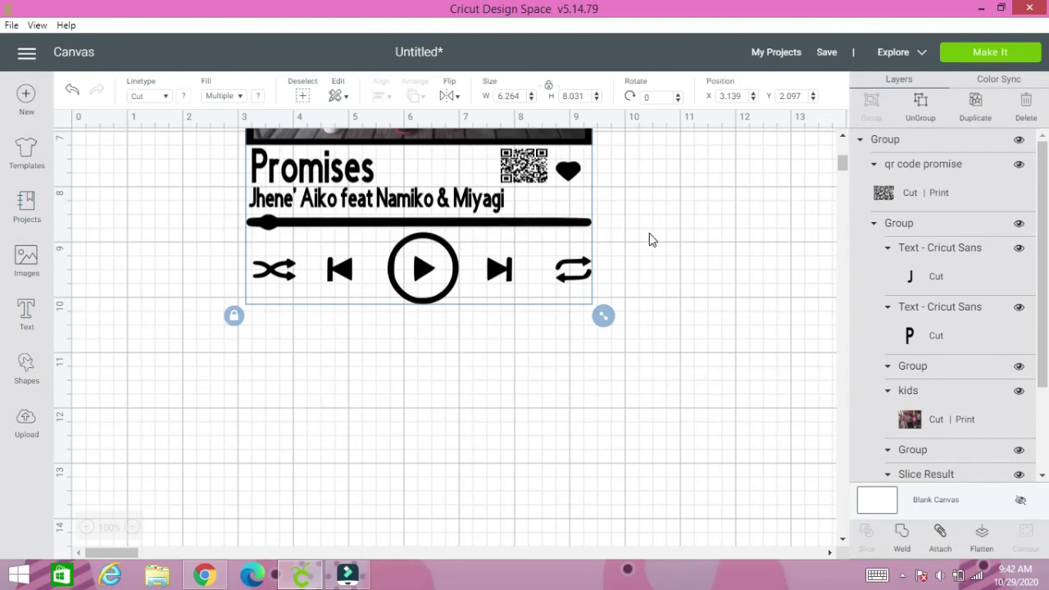
pyautogui.scroll(5, 650, 237)
pyautogui.scroll(2, 685, 241)
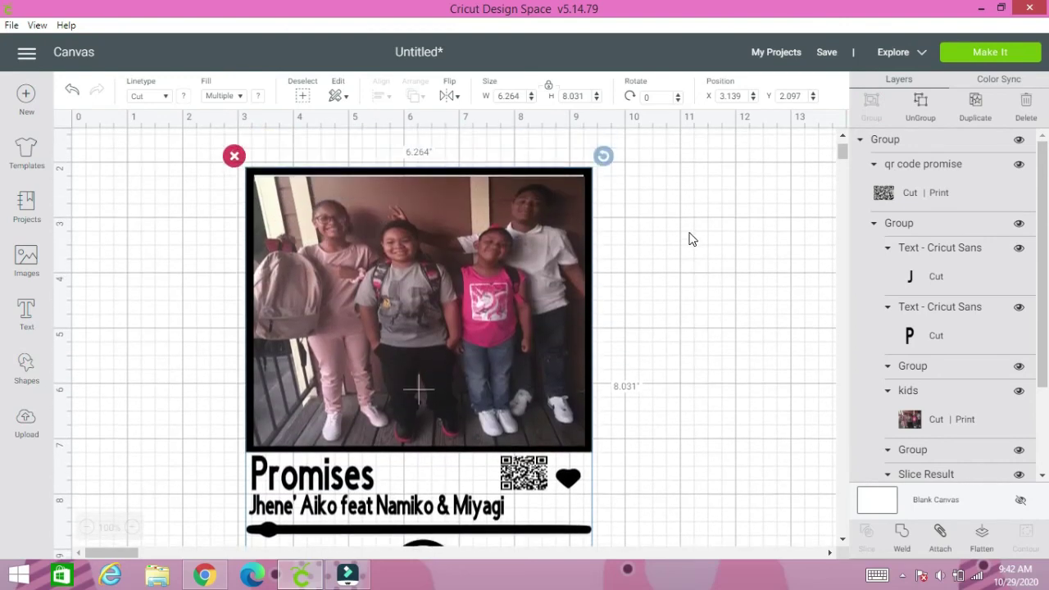
pyautogui.scroll(-2, 689, 239)
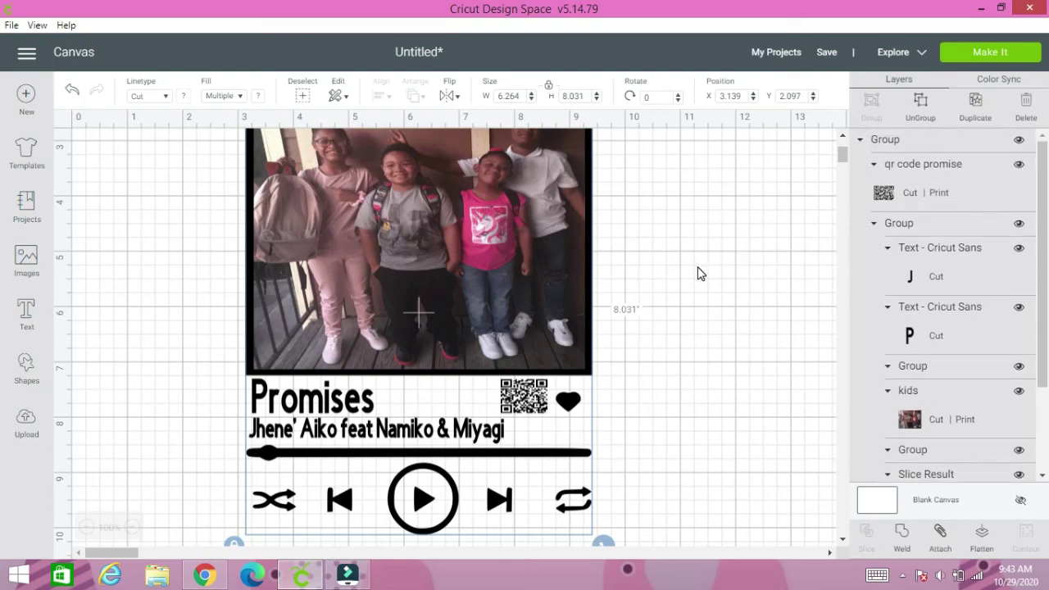
pyautogui.scroll(3, 705, 279)
pyautogui.scroll(-3, 709, 282)
pyautogui.scroll(2, 721, 287)
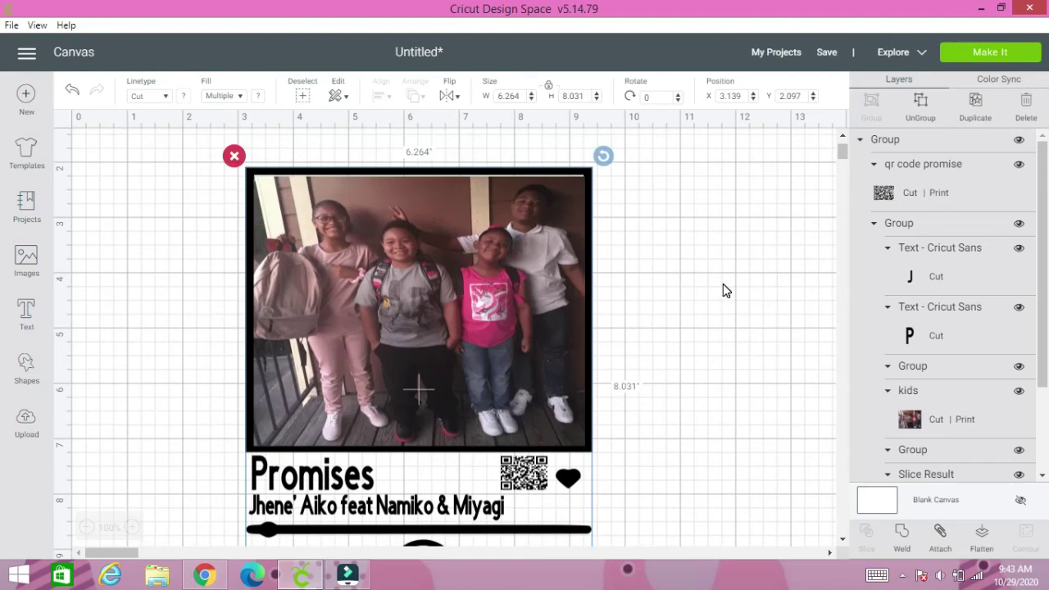